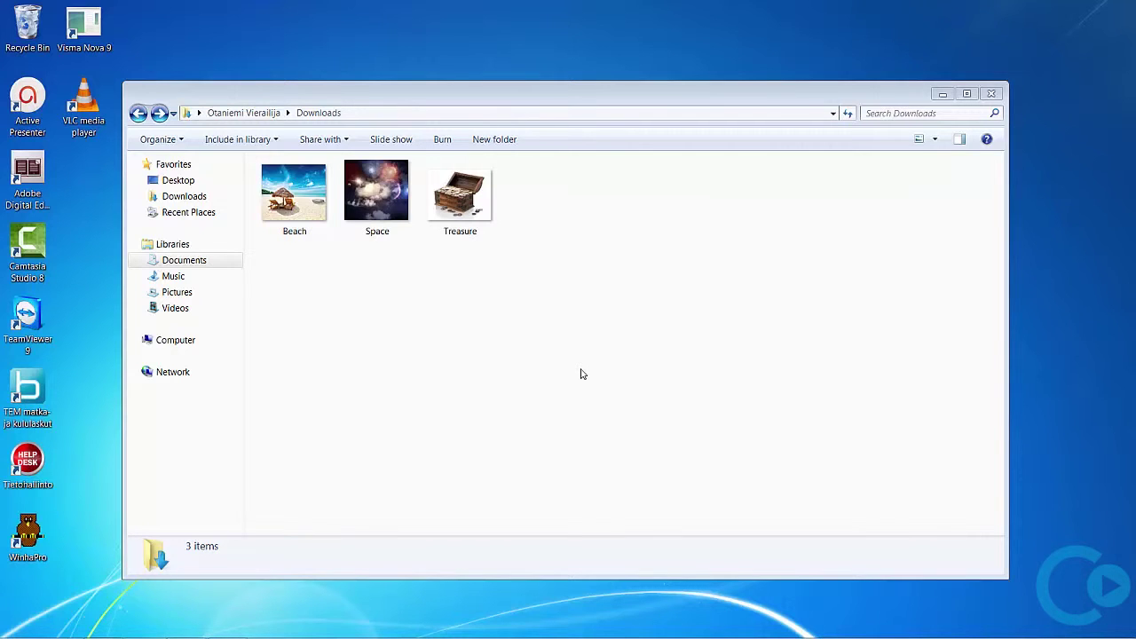
Step: Copy the Beach, Space and Treasure images from the Downloads folder
{"action": "left_click_drag", "start_coordinate": [515, 256], "coordinate": [276, 185]}
{"action": "right_click", "coordinate": [275, 185]}
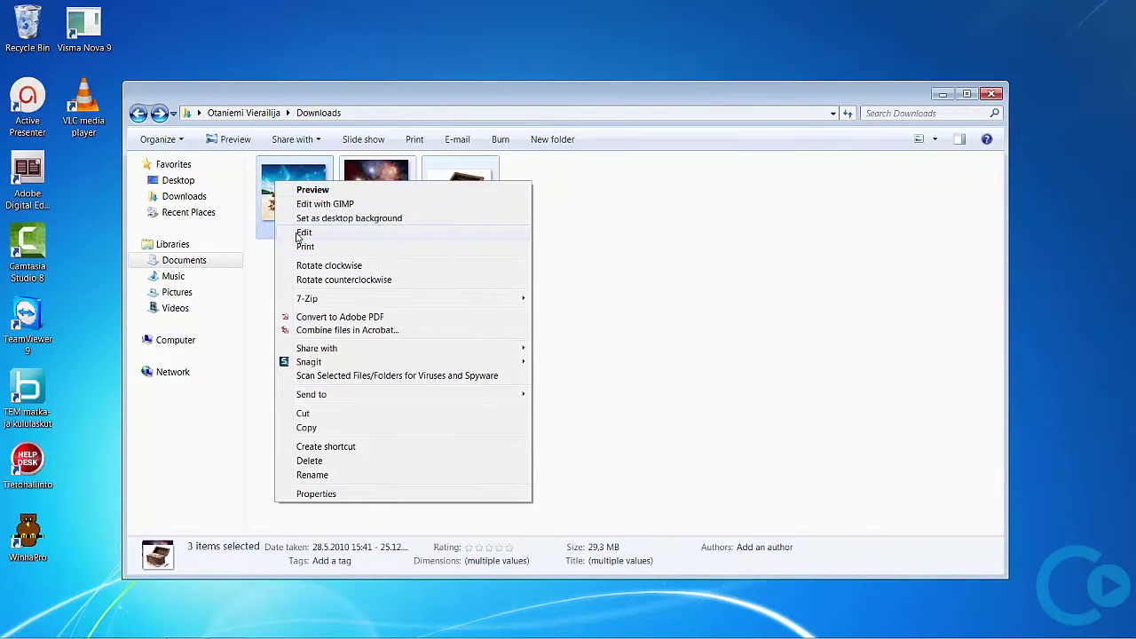
{"action": "left_click", "coordinate": [336, 432]}
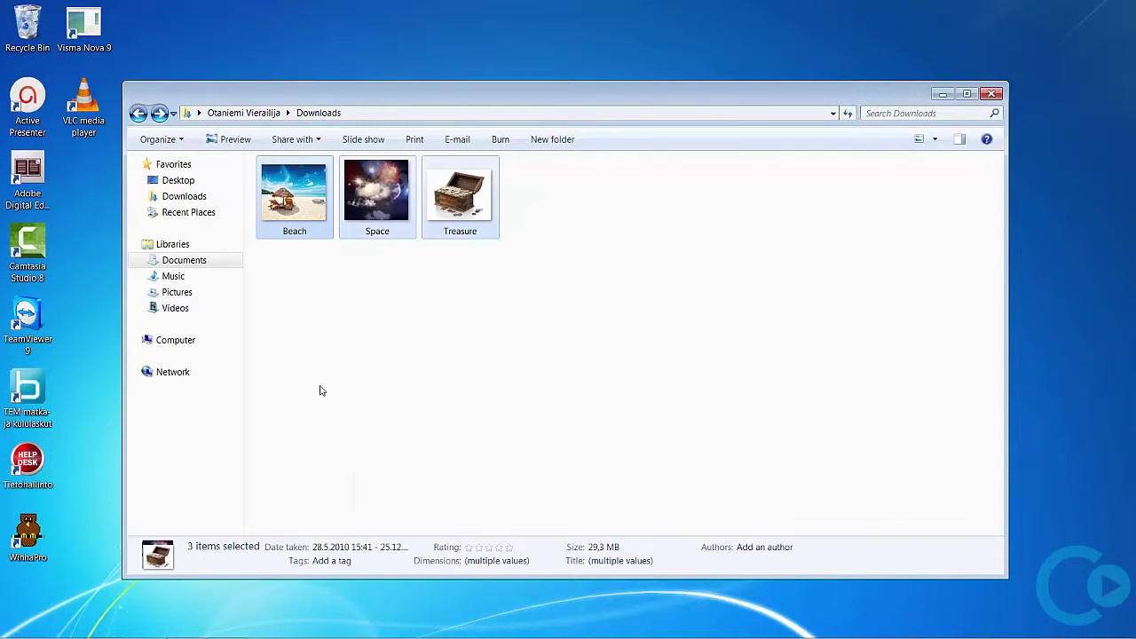
Step: Create a new folder named Photoshop on the Desktop
{"action": "left_click", "coordinate": [181, 181]}
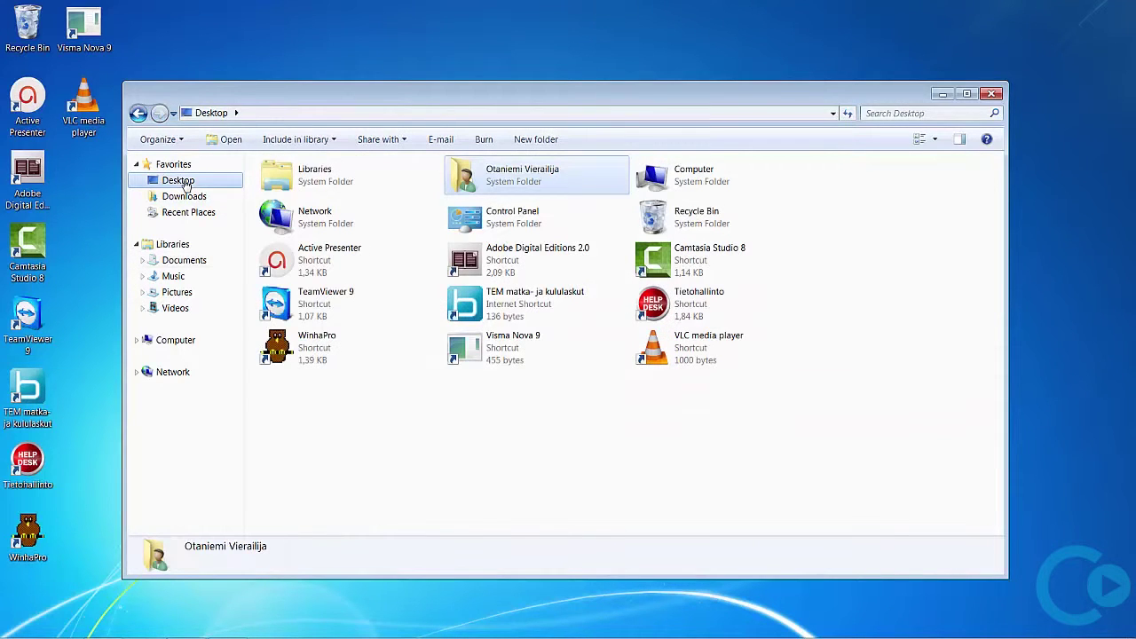
{"action": "left_click", "coordinate": [538, 140]}
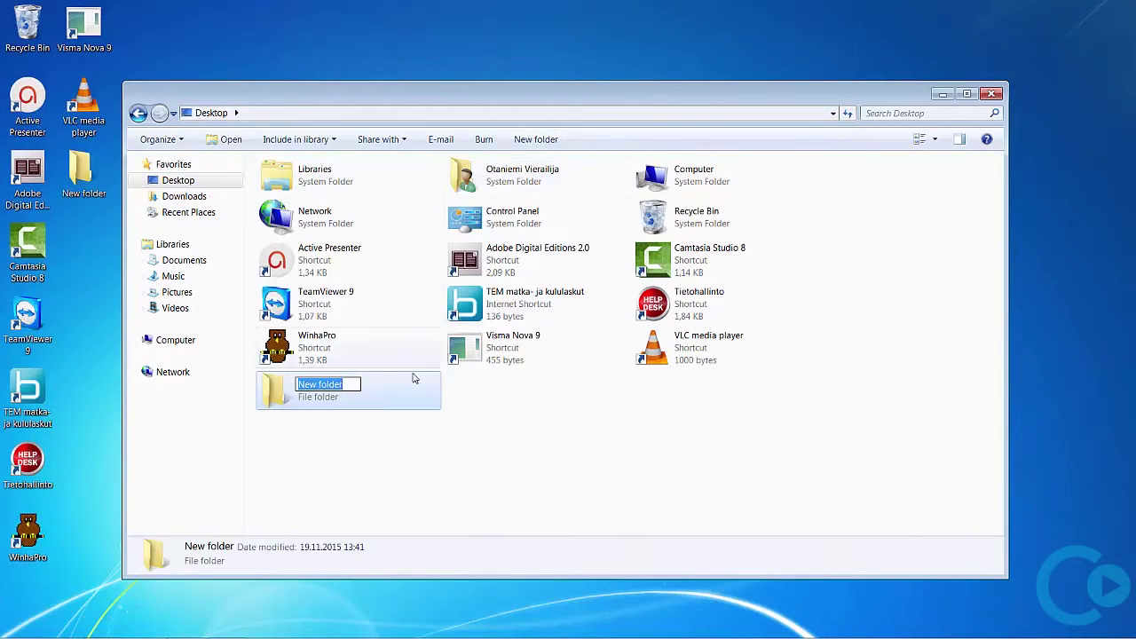
{"action": "type", "text": "Ph"}
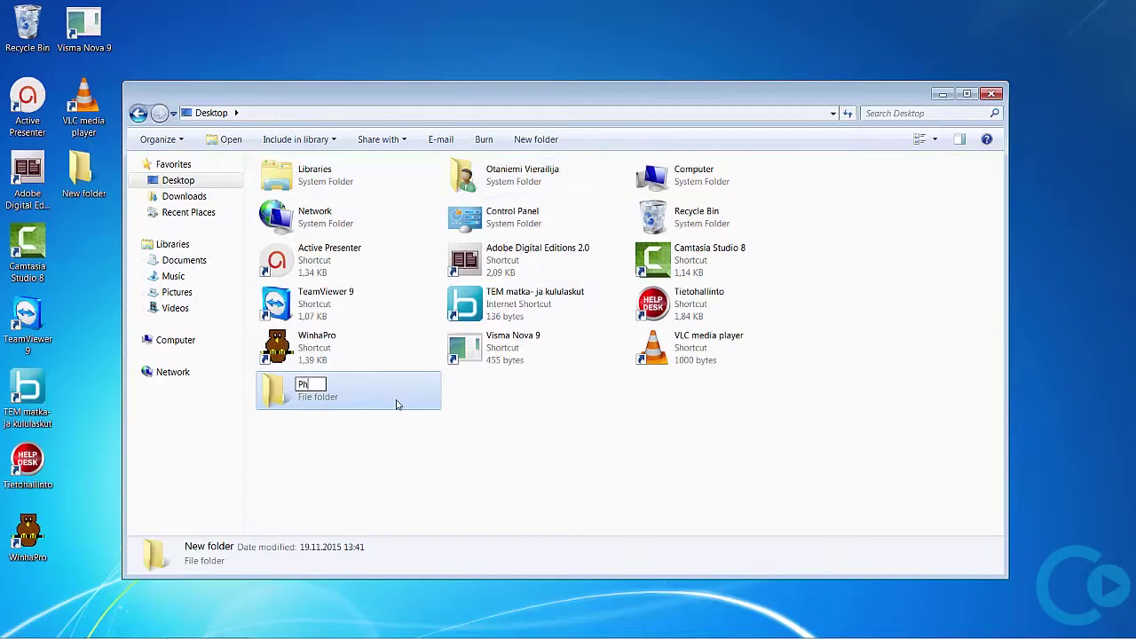
{"action": "type", "text": "otoshop"}
{"action": "key", "text": "Return"}
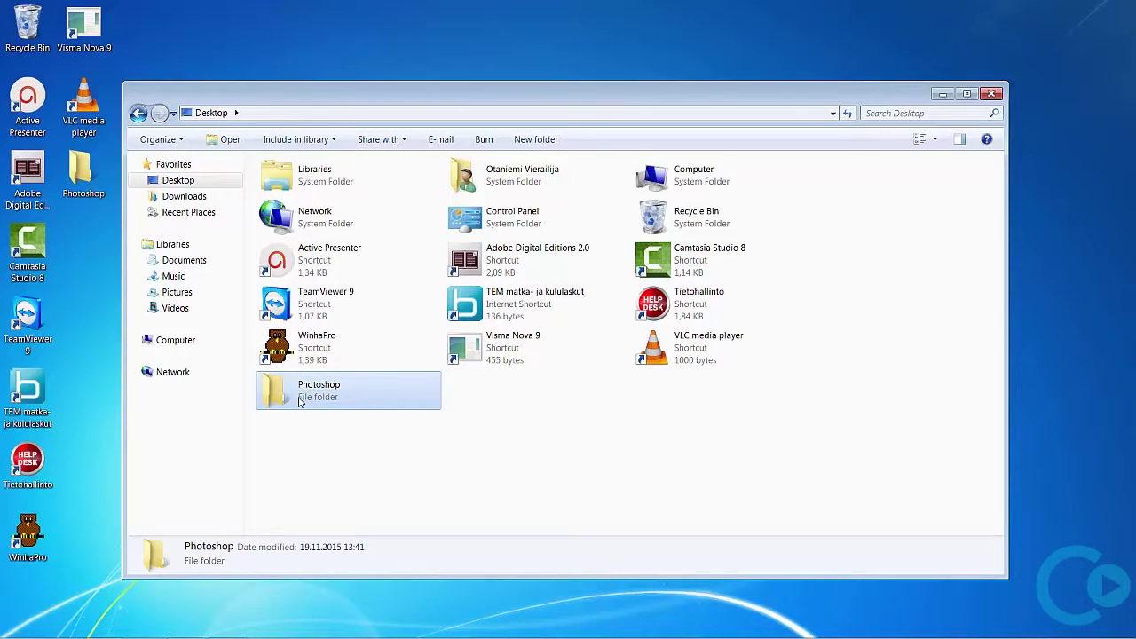
Step: Paste the three copied images into the new Photoshop folder
{"action": "double_click", "coordinate": [301, 401]}
{"action": "right_click", "coordinate": [374, 283]}
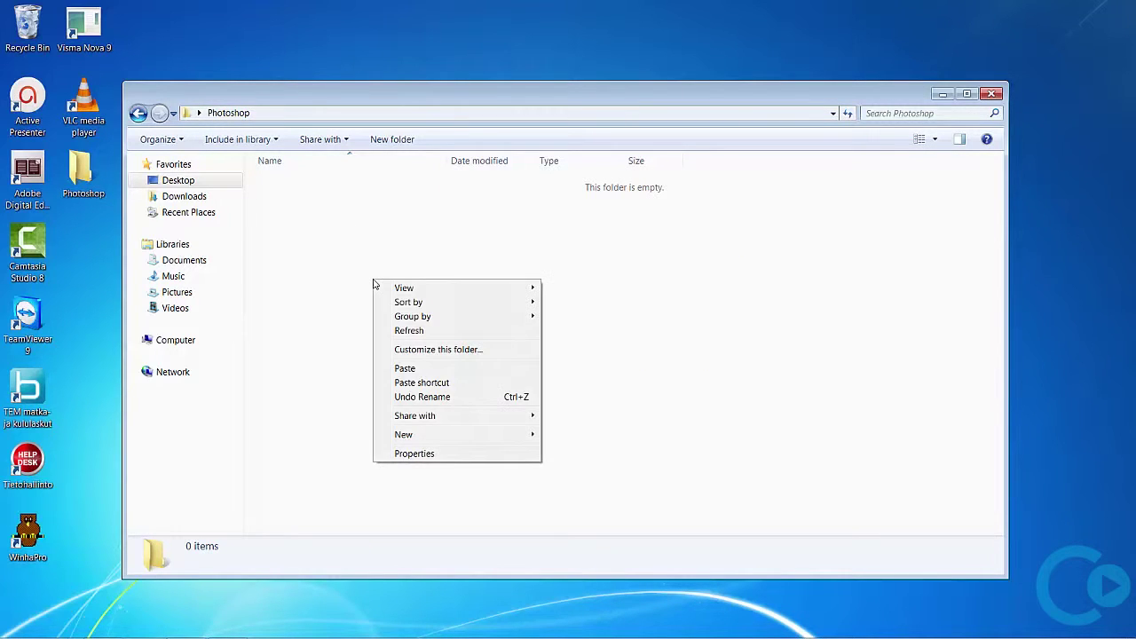
{"action": "left_click", "coordinate": [405, 368]}
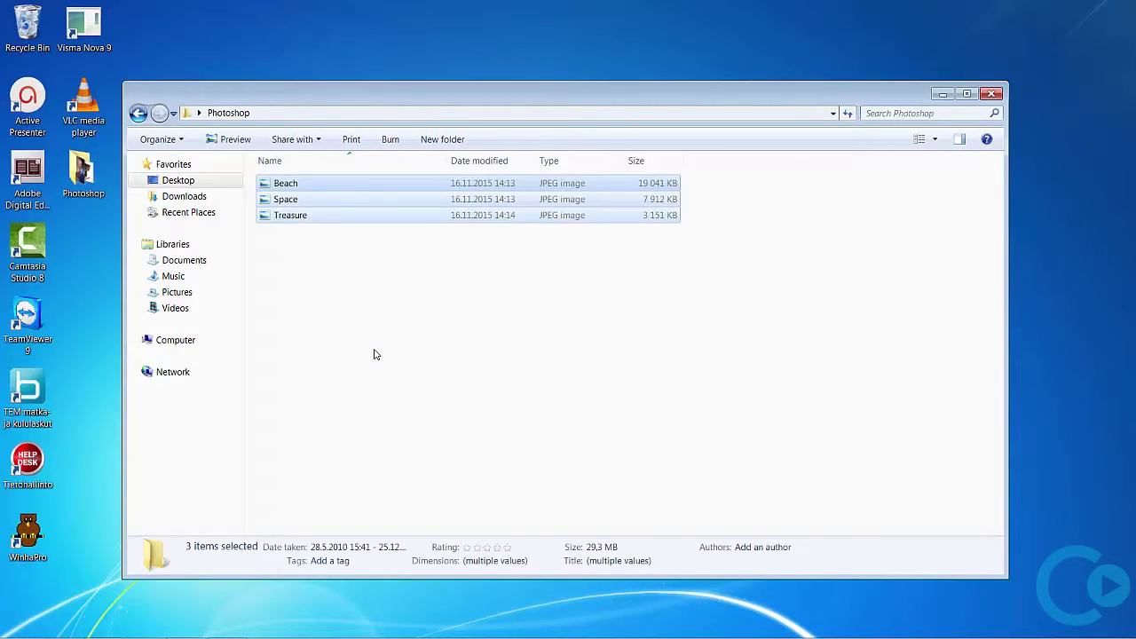
{"action": "left_click", "coordinate": [374, 354]}
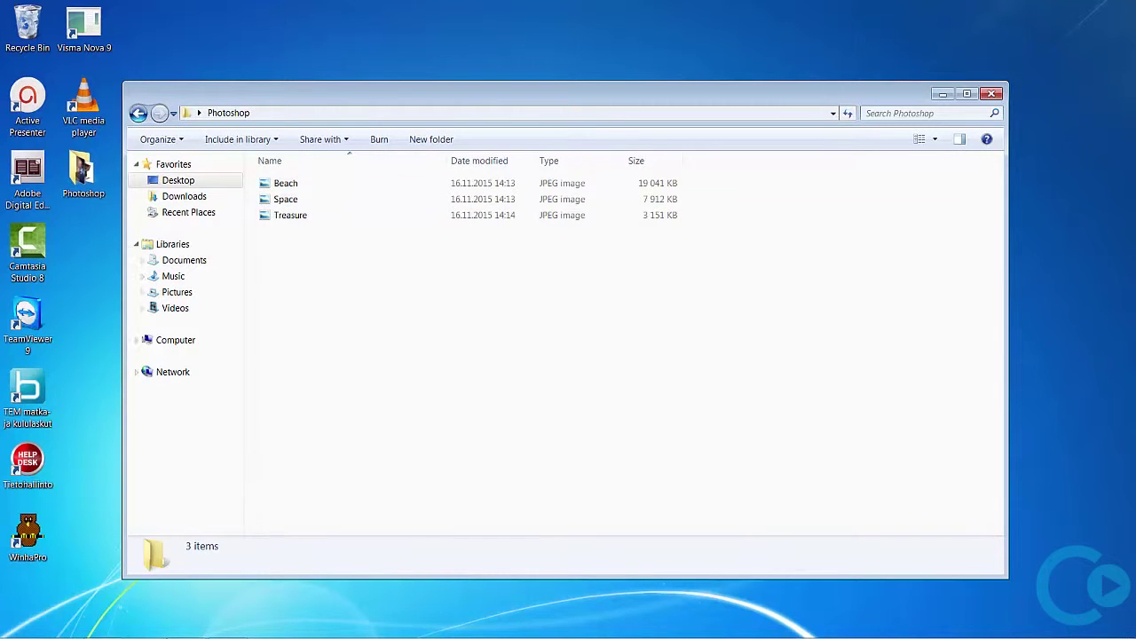
Step: Search the installed programs for "pho" and launch Adobe Photoshop CC 2015
{"action": "left_click", "coordinate": [20, 626]}
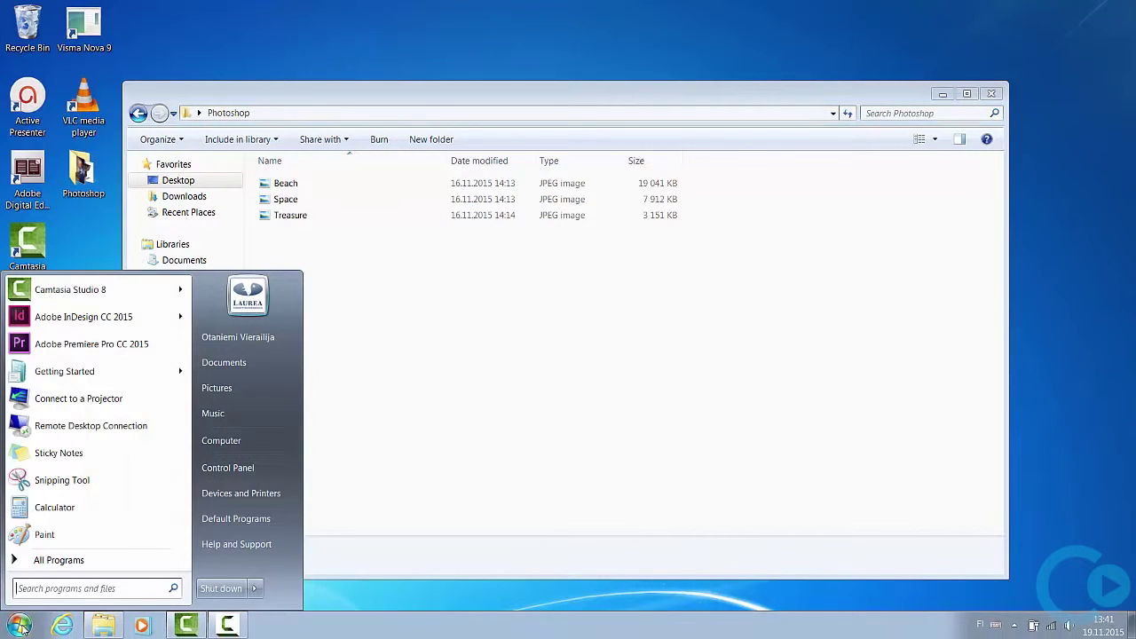
{"action": "left_click", "coordinate": [48, 589]}
{"action": "type", "text": "pho"}
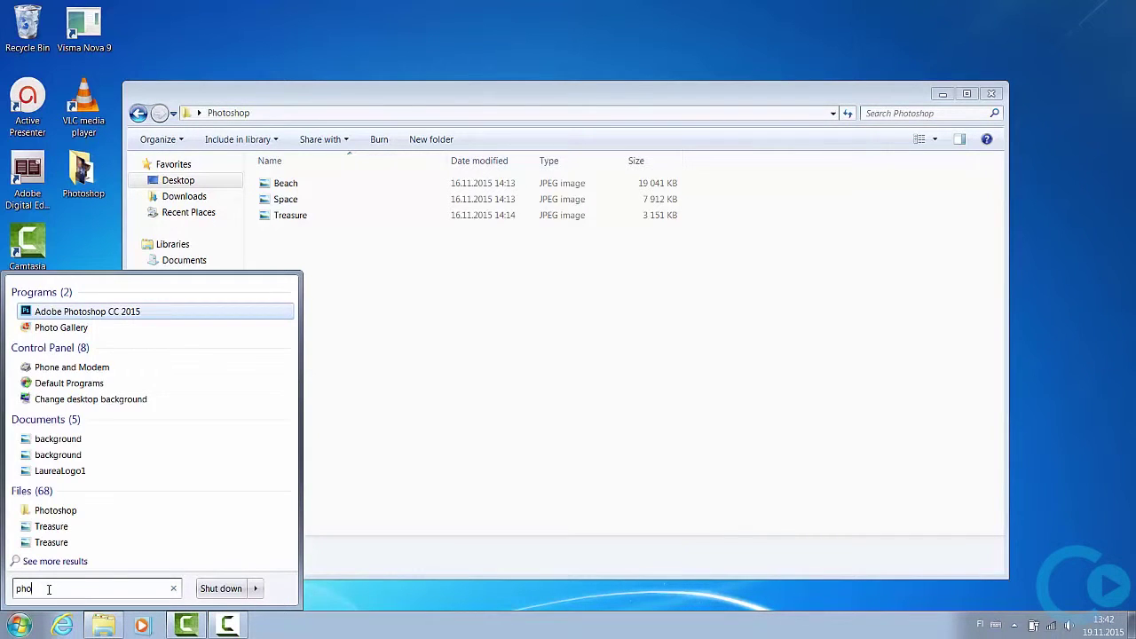
{"action": "left_click", "coordinate": [53, 314]}
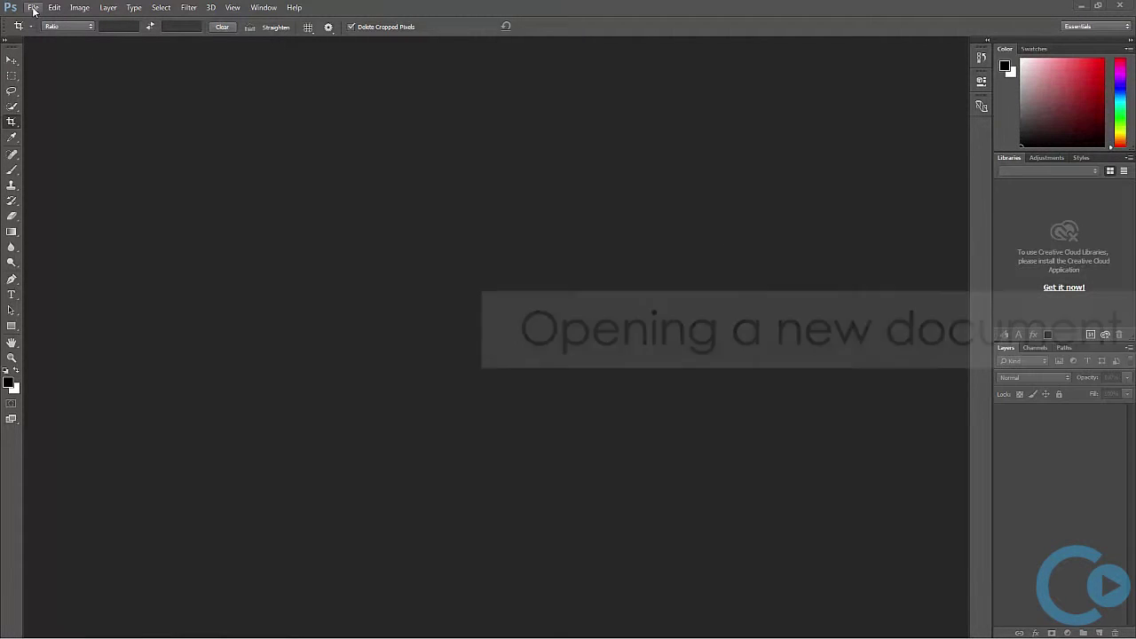
Step: Open the Beach image from the Downloads folder
{"action": "left_click", "coordinate": [33, 8]}
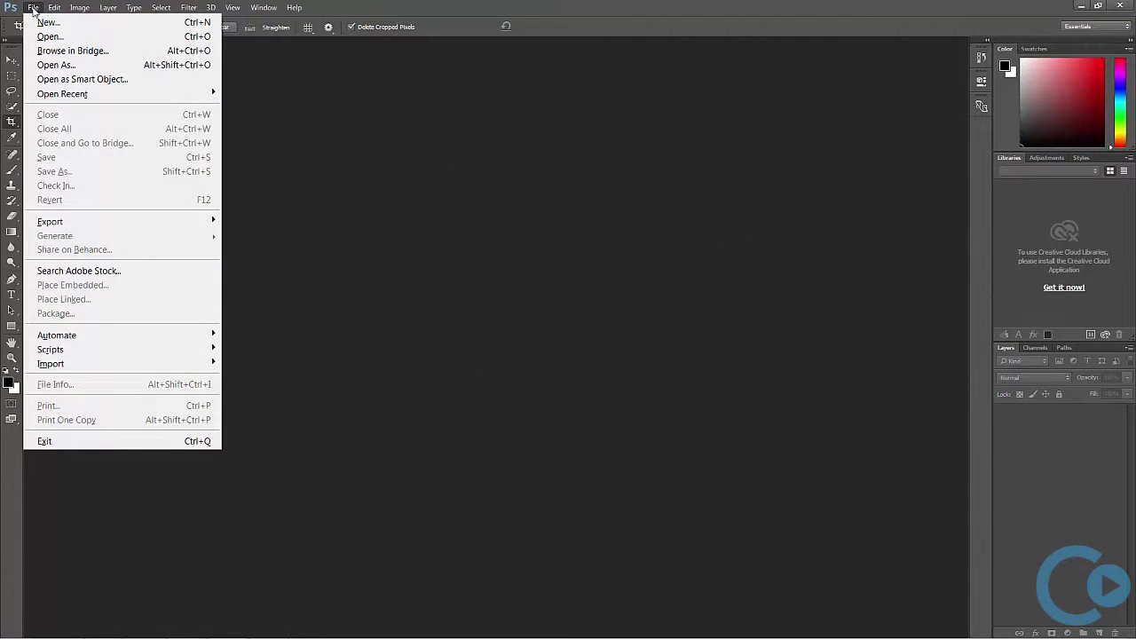
{"action": "left_click", "coordinate": [40, 36]}
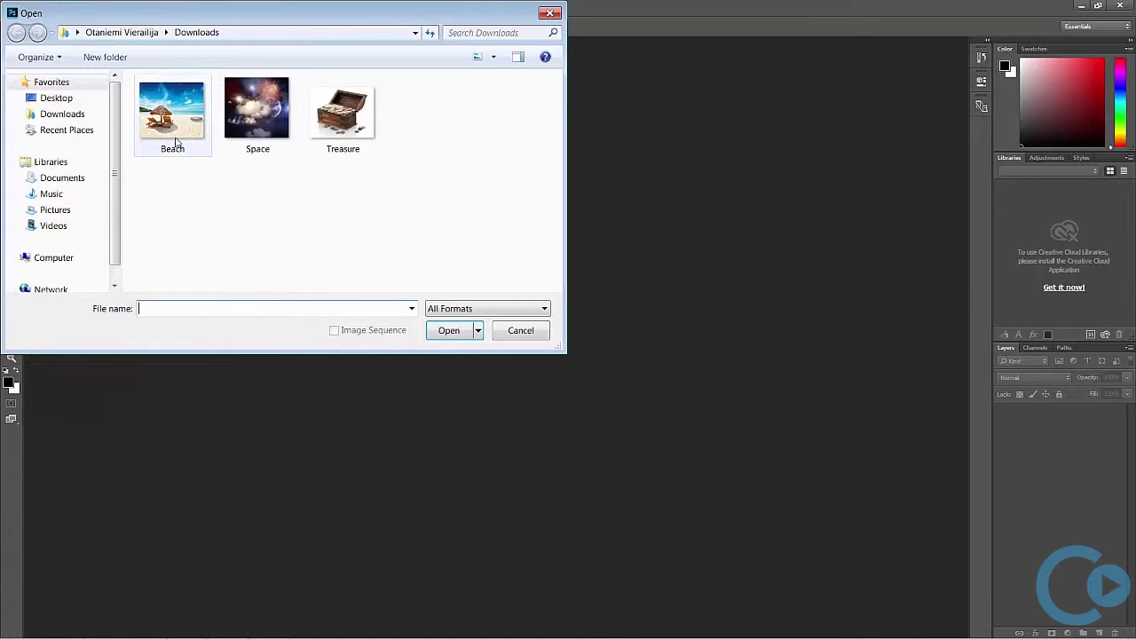
{"action": "left_click", "coordinate": [174, 141]}
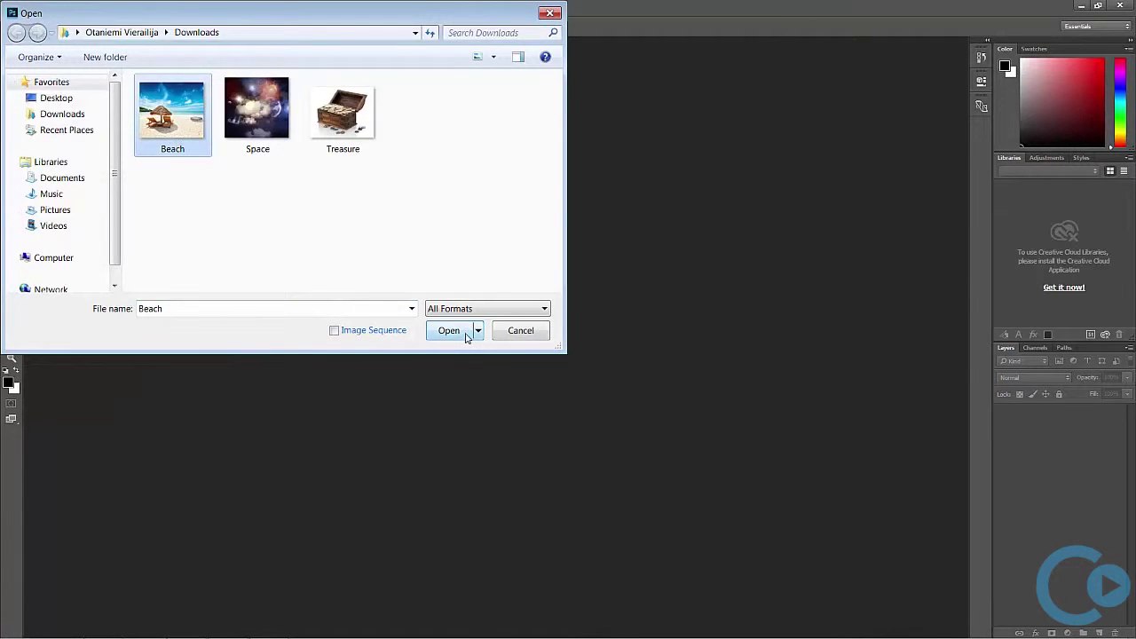
{"action": "left_click", "coordinate": [463, 334]}
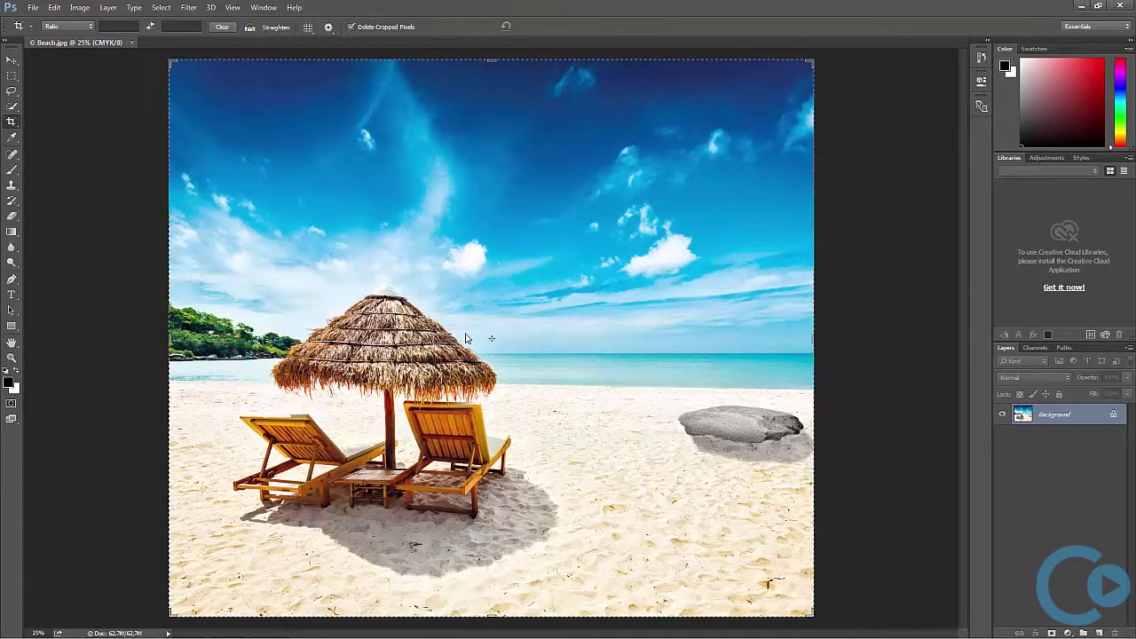
Step: Save the beach image as Beach_exercise in Photoshop (PSD) format in the Downloads folder
{"action": "left_click", "coordinate": [35, 8]}
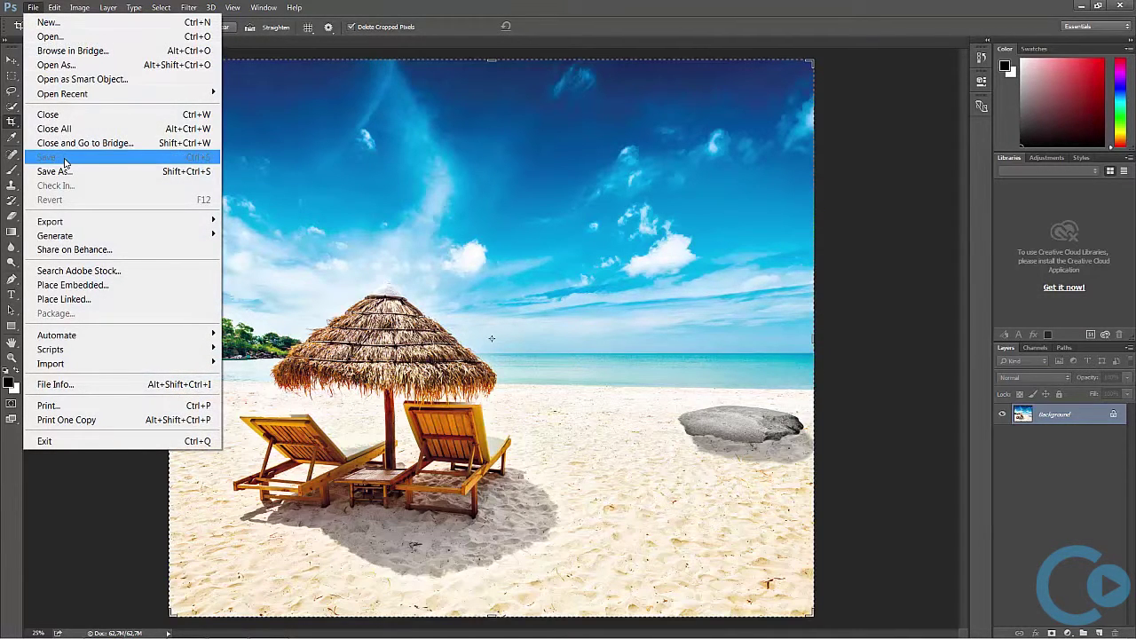
{"action": "left_click", "coordinate": [67, 172]}
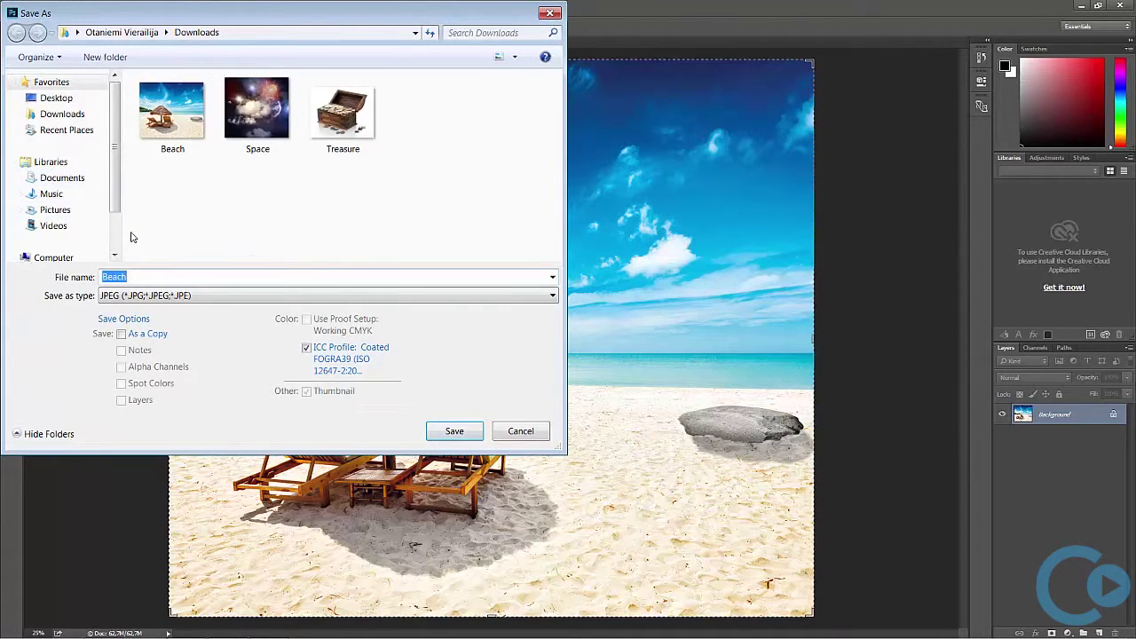
{"action": "key", "text": "End"}
{"action": "type", "text": "_exercise"}
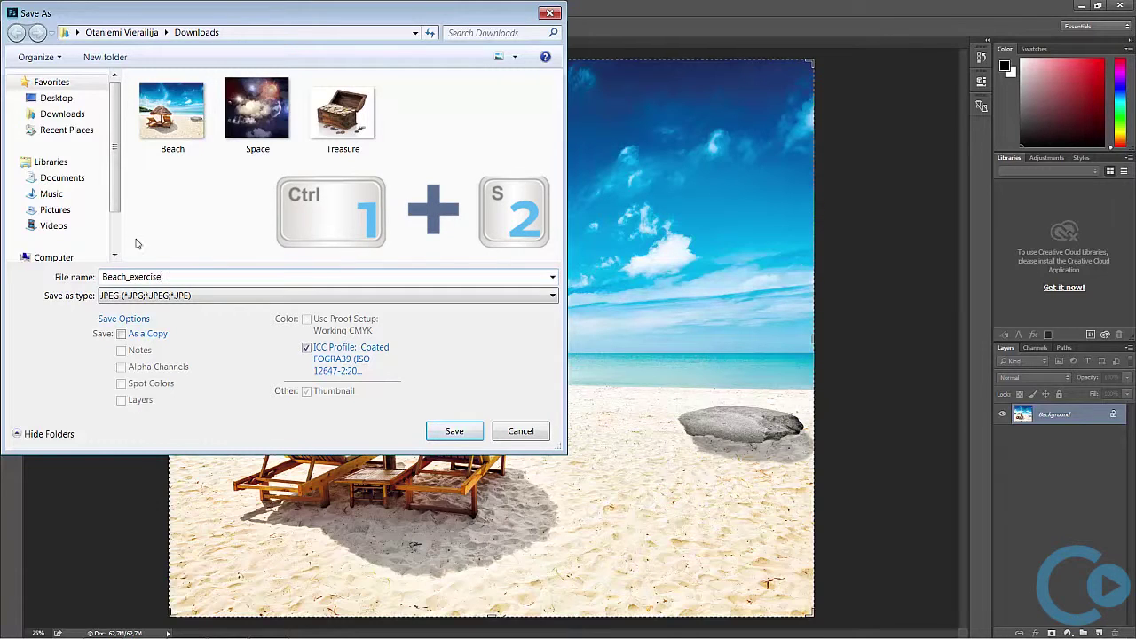
{"action": "left_click", "coordinate": [163, 295]}
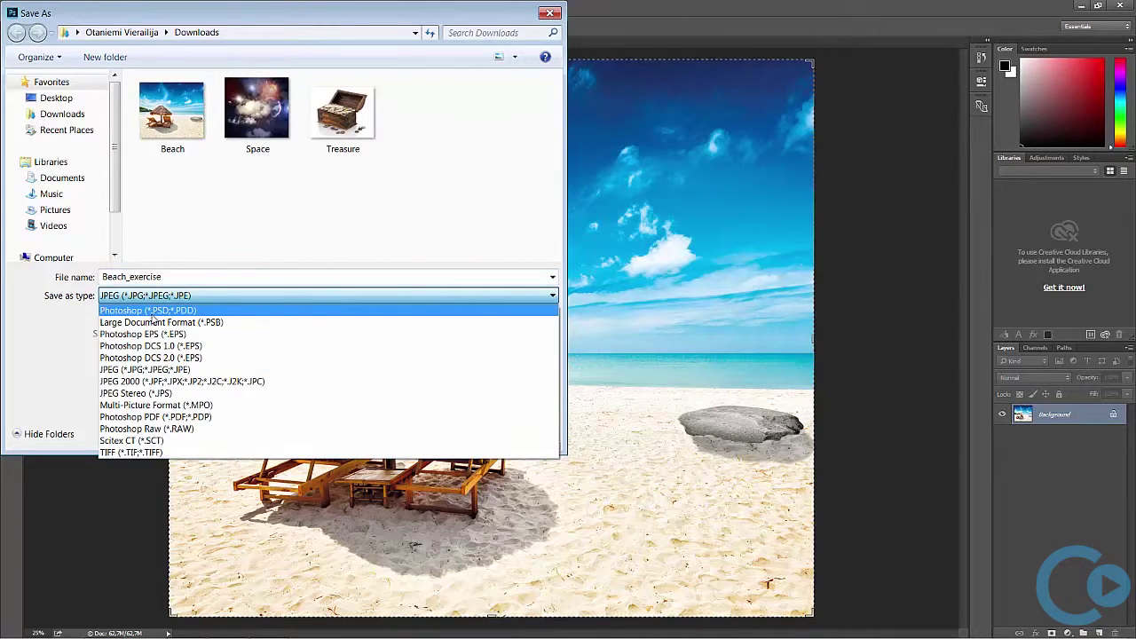
{"action": "left_click", "coordinate": [154, 311]}
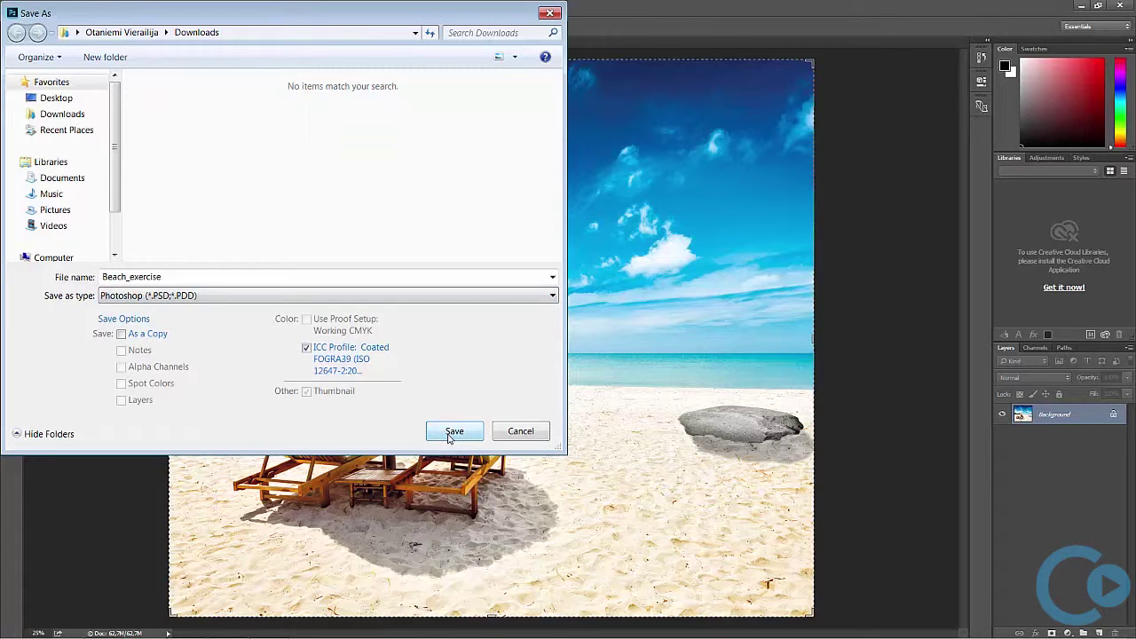
{"action": "left_click", "coordinate": [453, 431]}
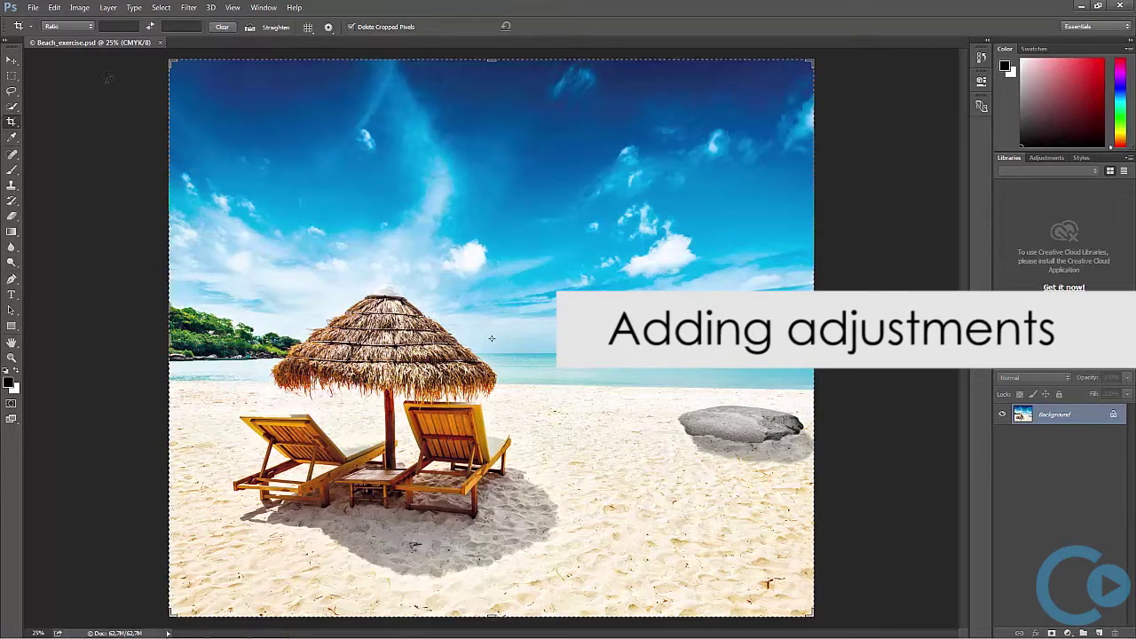
Step: Switch to the Move tool and add a Brightness/Contrast adjustment layer with brightness -55 and contrast -40
{"action": "left_click", "coordinate": [13, 60]}
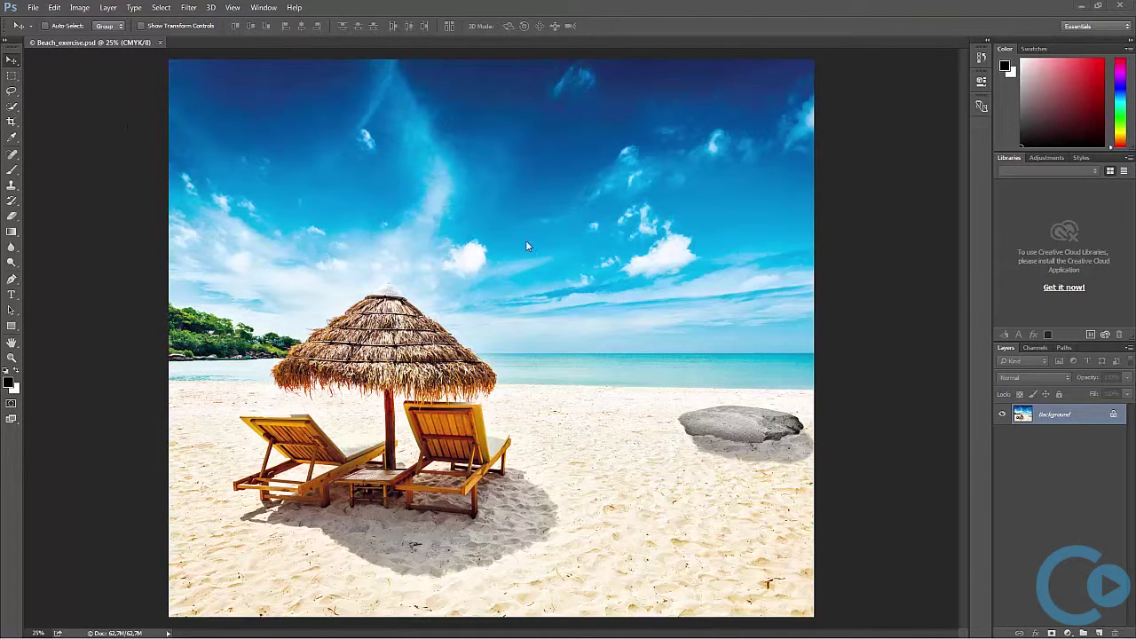
{"action": "left_click", "coordinate": [1047, 158]}
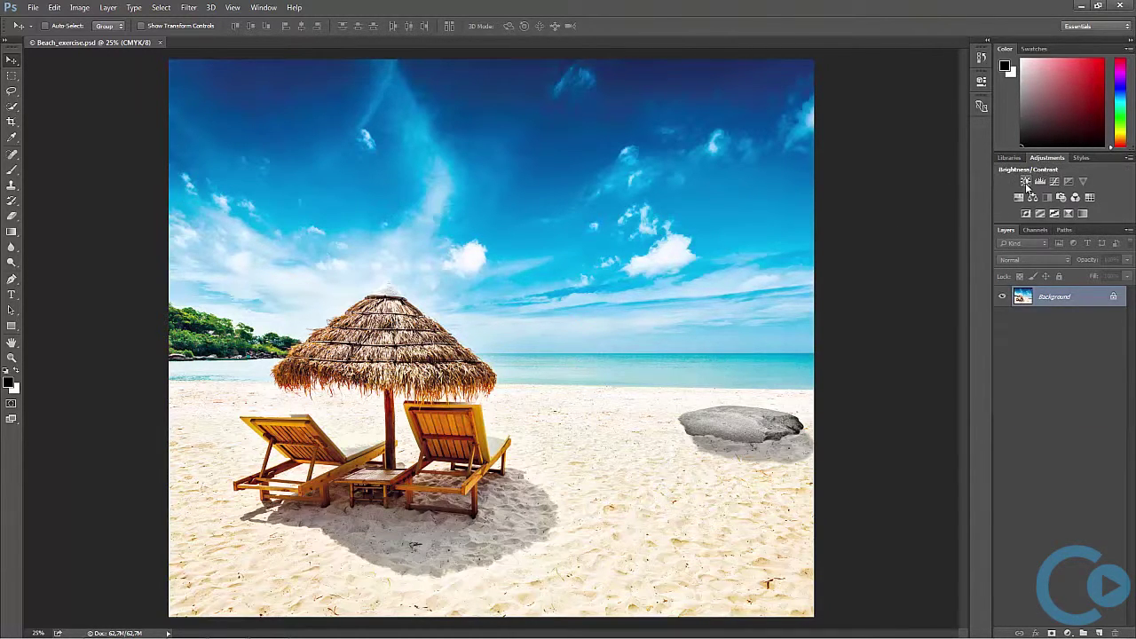
{"action": "left_click", "coordinate": [1027, 182]}
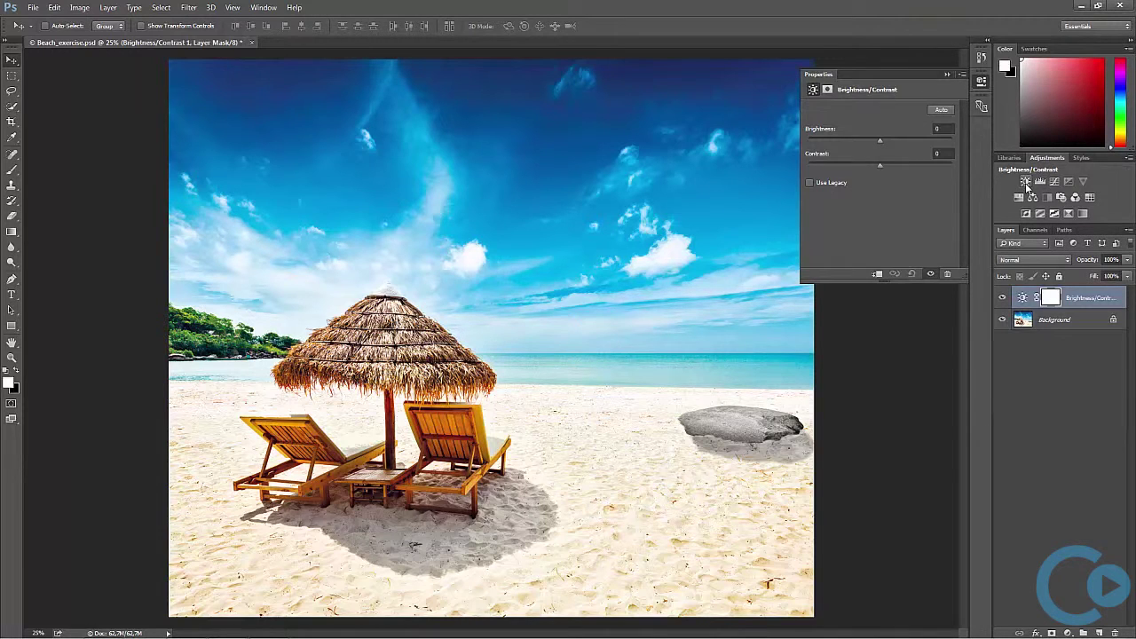
{"action": "left_click", "coordinate": [937, 129]}
{"action": "type", "text": "-55"}
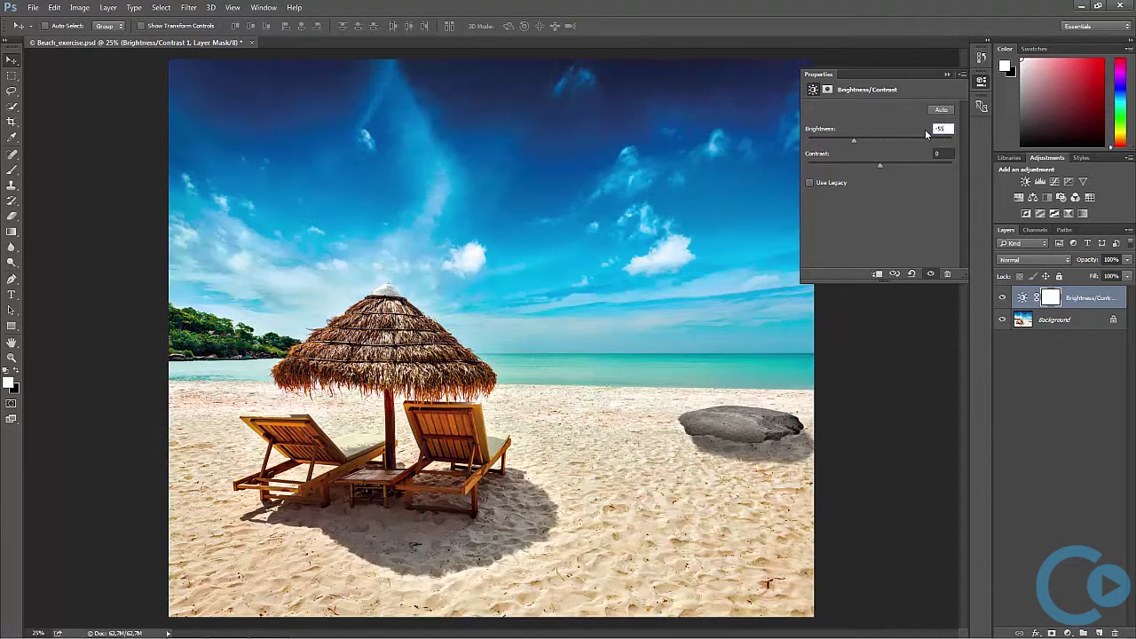
{"action": "key", "text": "Tab"}
{"action": "type", "text": "-40"}
{"action": "left_click", "coordinate": [932, 275]}
{"action": "left_click", "coordinate": [932, 274]}
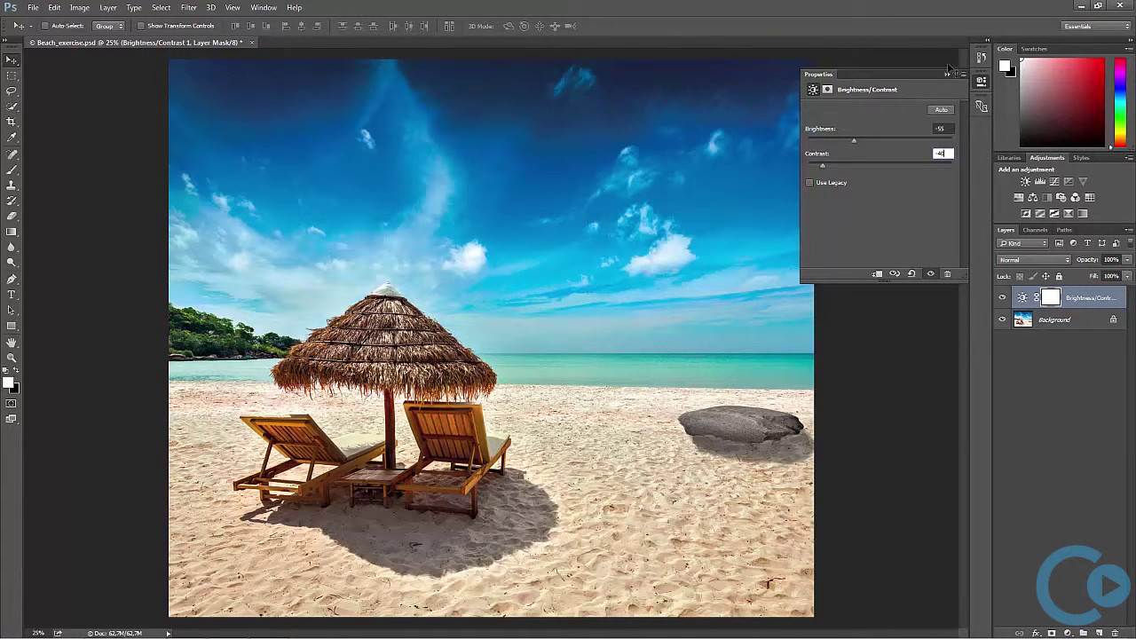
{"action": "left_click", "coordinate": [947, 75]}
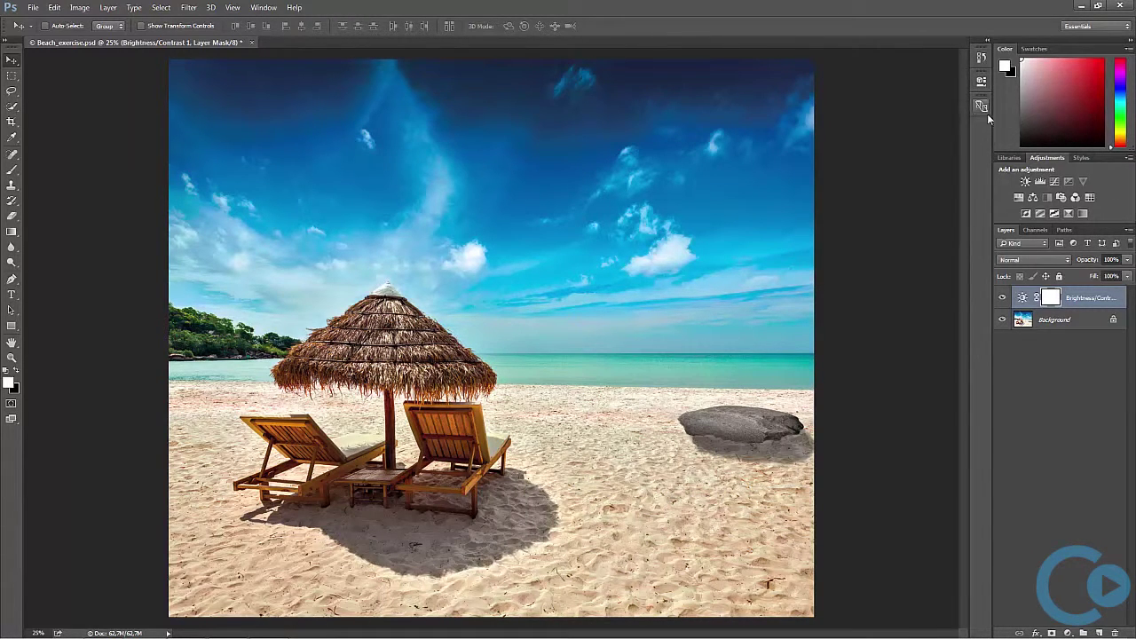
{"action": "key", "text": "ctrl+z"}
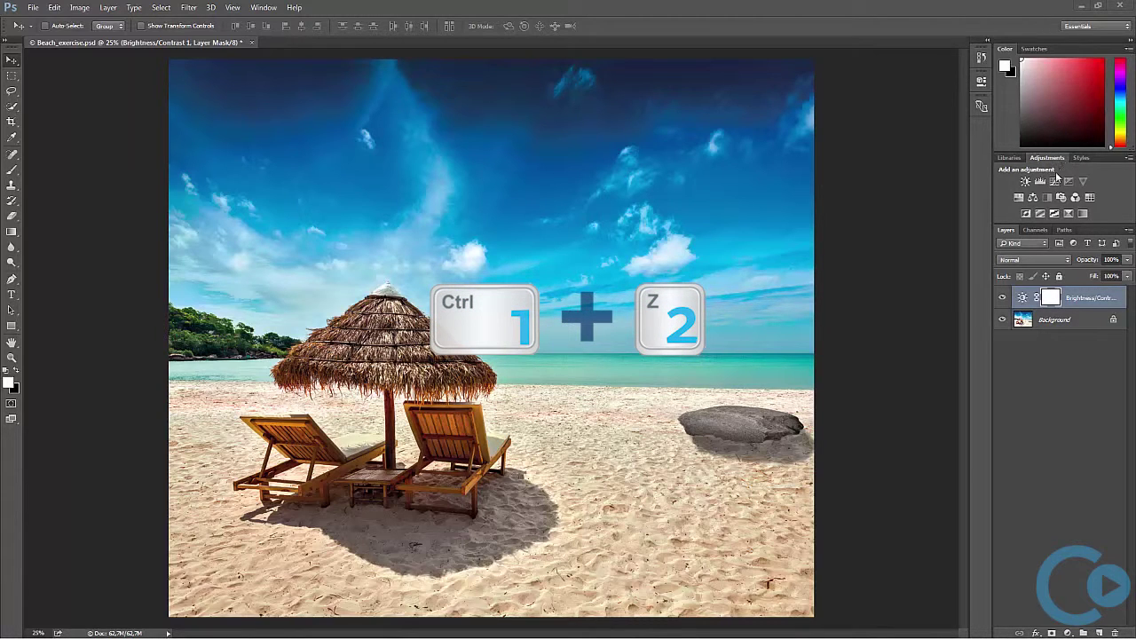
Step: Add a Levels adjustment layer and apply the automatic levels correction to it
{"action": "left_click", "coordinate": [1041, 181]}
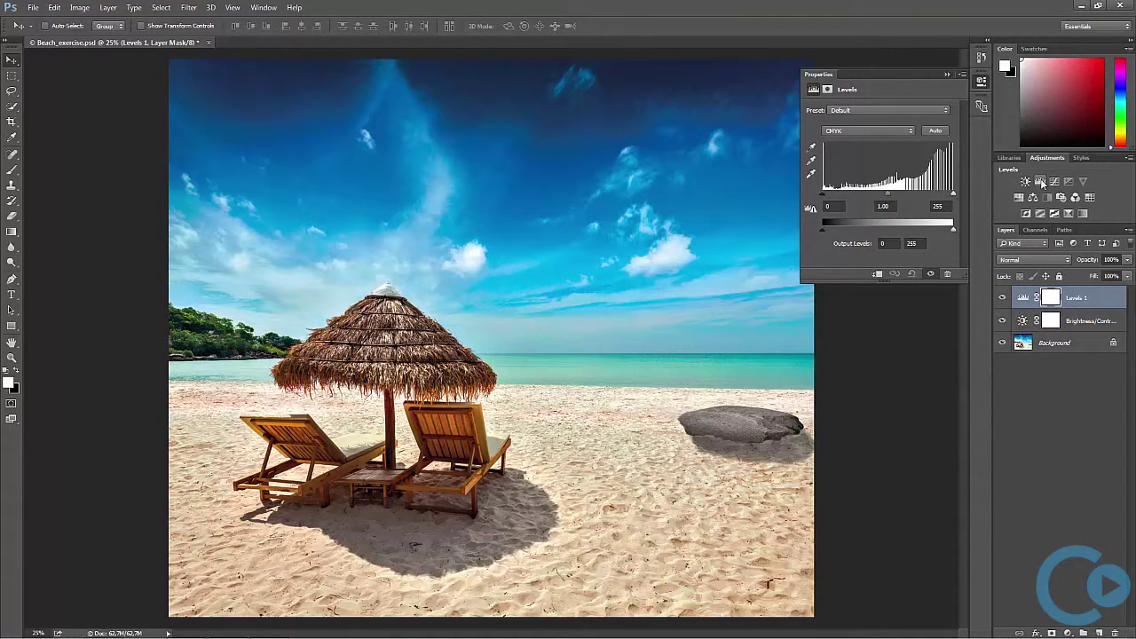
{"action": "left_click", "coordinate": [936, 131]}
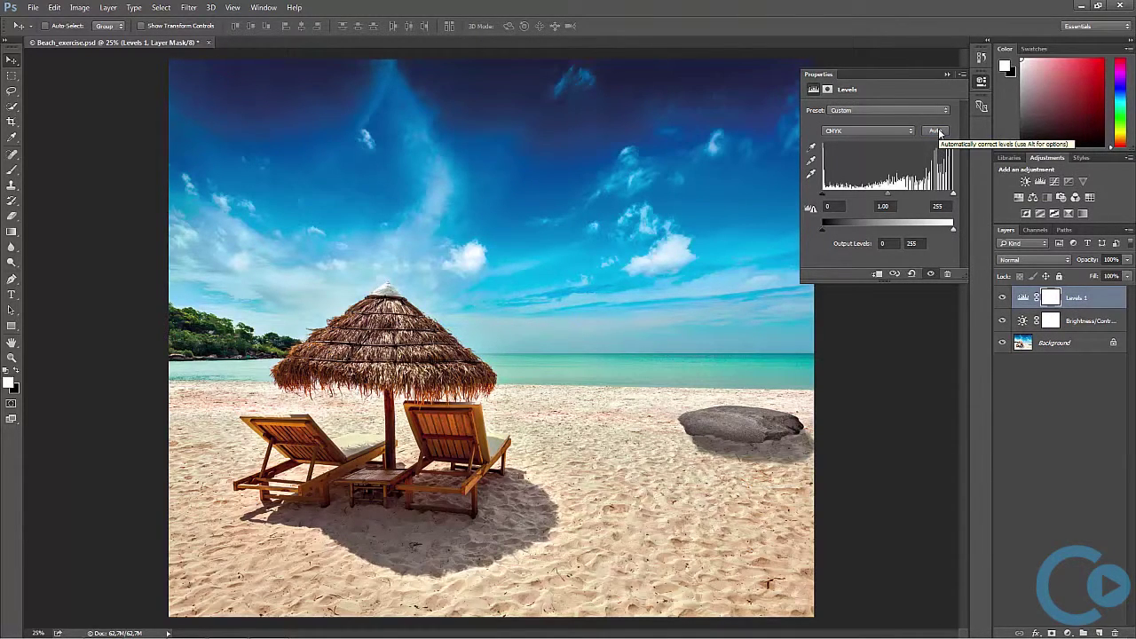
{"action": "left_click", "coordinate": [947, 74]}
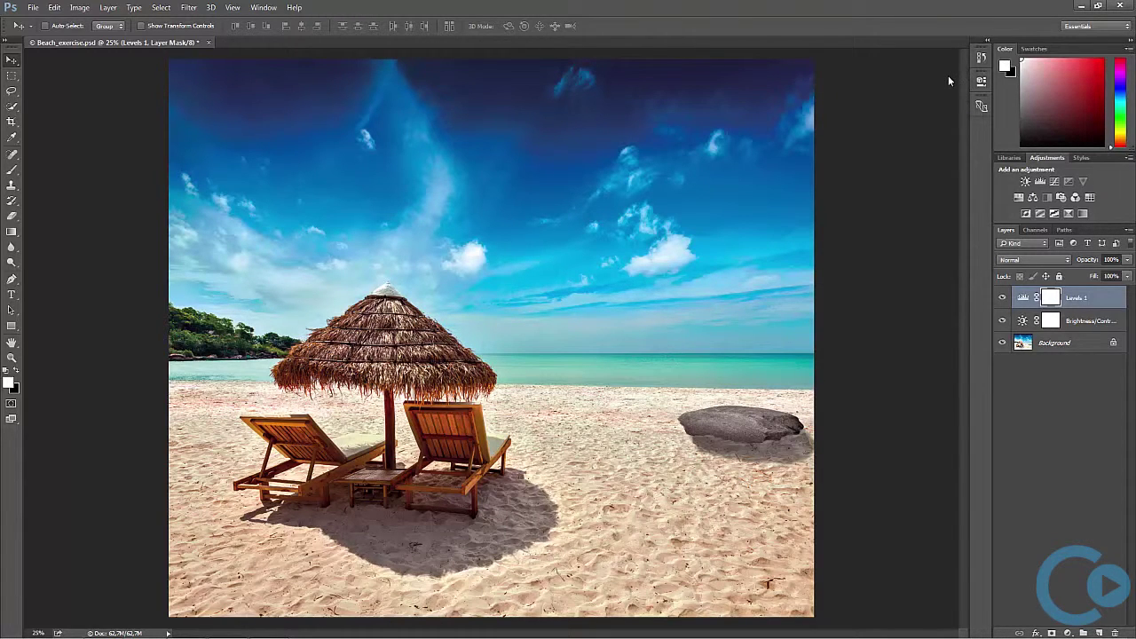
Step: Add a Curves adjustment layer and bend the middle of the CMYK curve slightly upward to darken the image
{"action": "left_click", "coordinate": [1055, 182]}
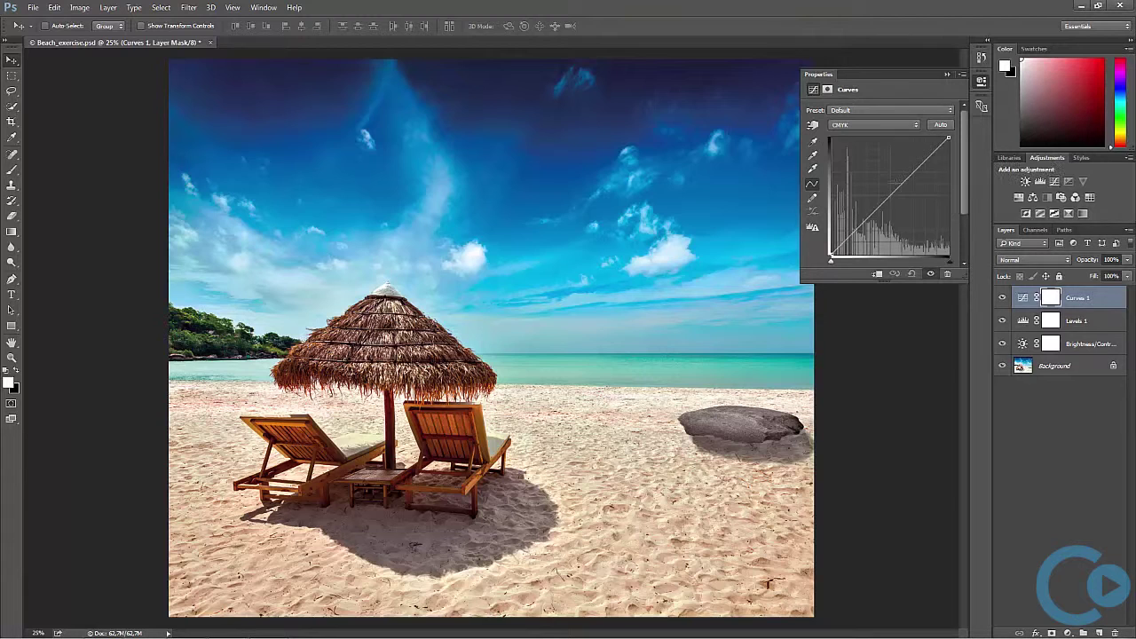
{"action": "left_click_drag", "start_coordinate": [891, 193], "coordinate": [885, 191]}
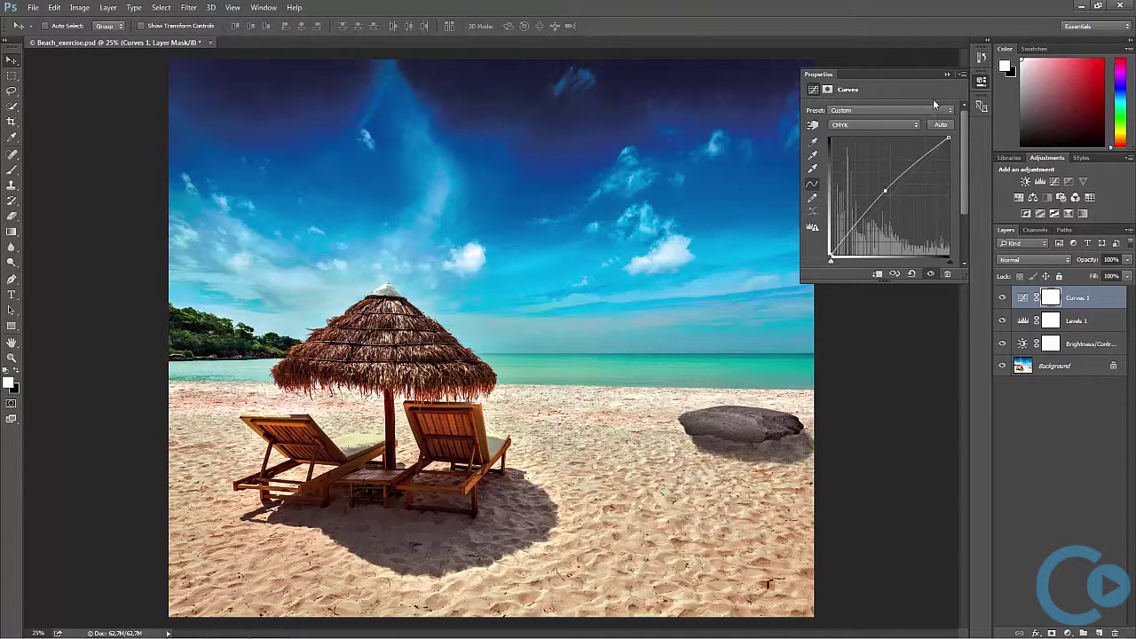
{"action": "left_click", "coordinate": [947, 74]}
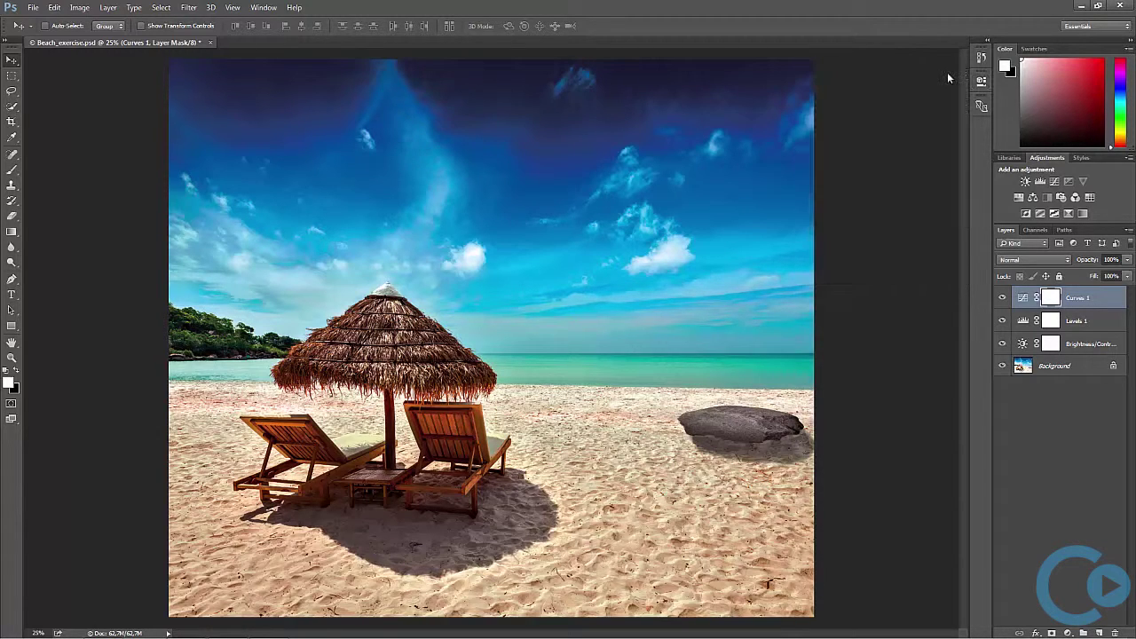
Step: Add a Hue/Saturation adjustment layer and set its saturation to -20
{"action": "left_click", "coordinate": [1018, 197]}
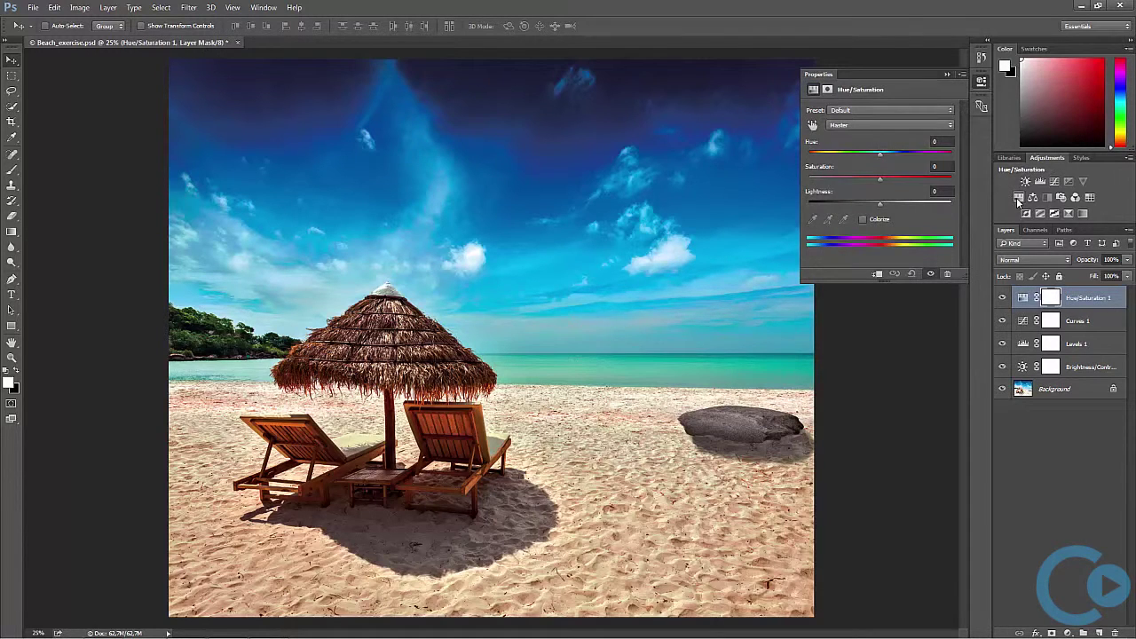
{"action": "left_click", "coordinate": [946, 167]}
{"action": "type", "text": "-20"}
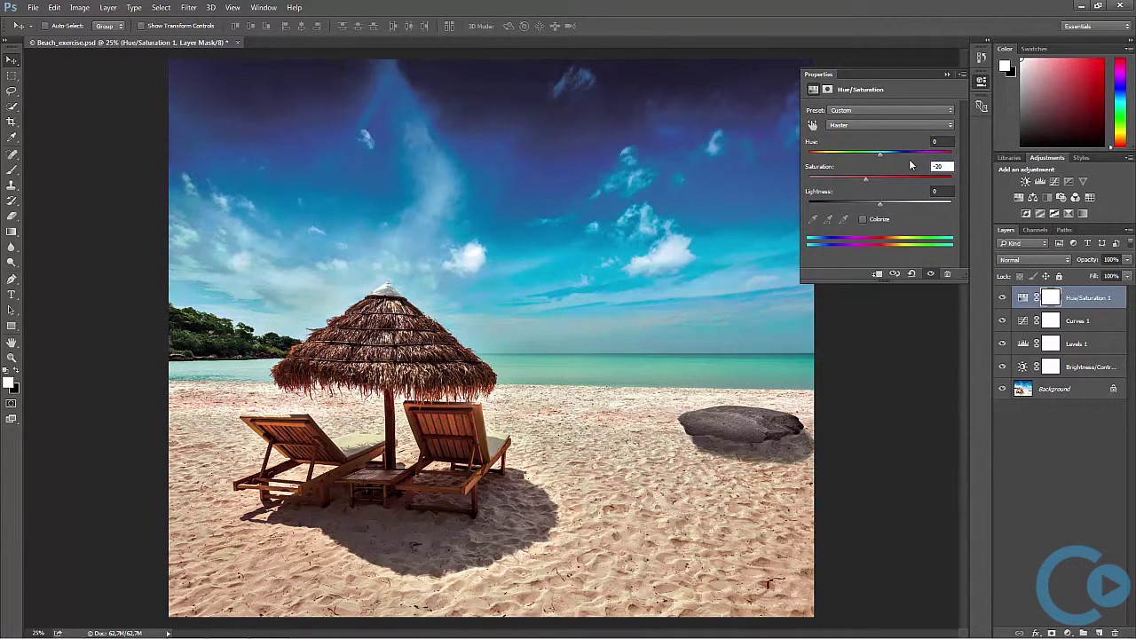
{"action": "key", "text": "Tab"}
{"action": "left_click", "coordinate": [947, 75]}
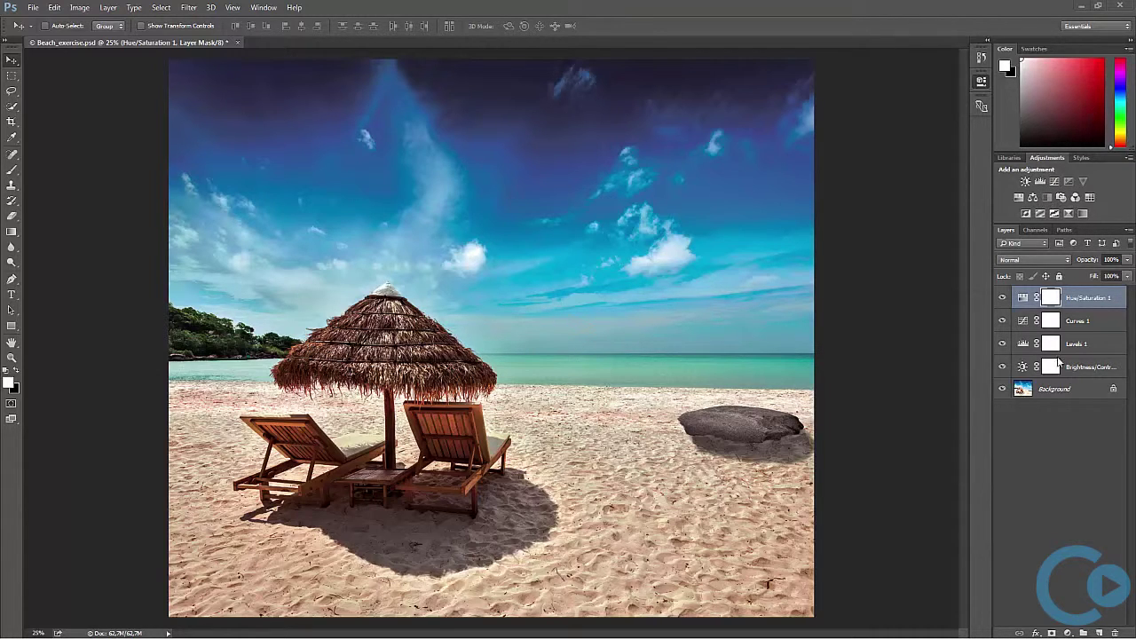
Step: Flatten the image so all adjustment layers merge into the Background layer
{"action": "left_click", "coordinate": [1046, 392]}
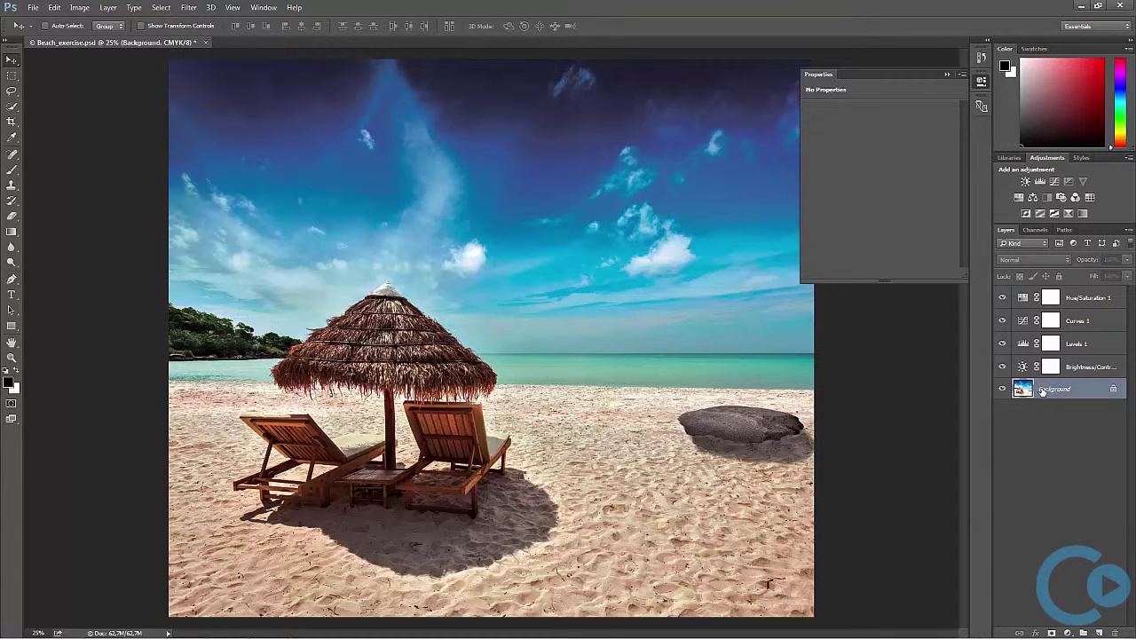
{"action": "right_click", "coordinate": [1044, 392]}
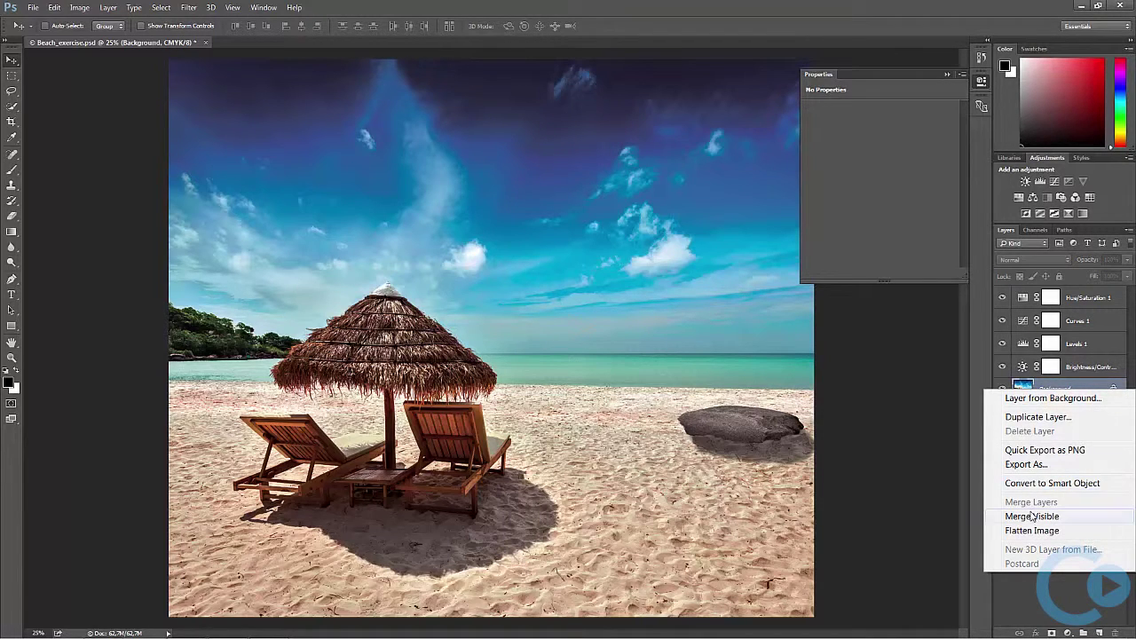
{"action": "left_click", "coordinate": [1030, 529]}
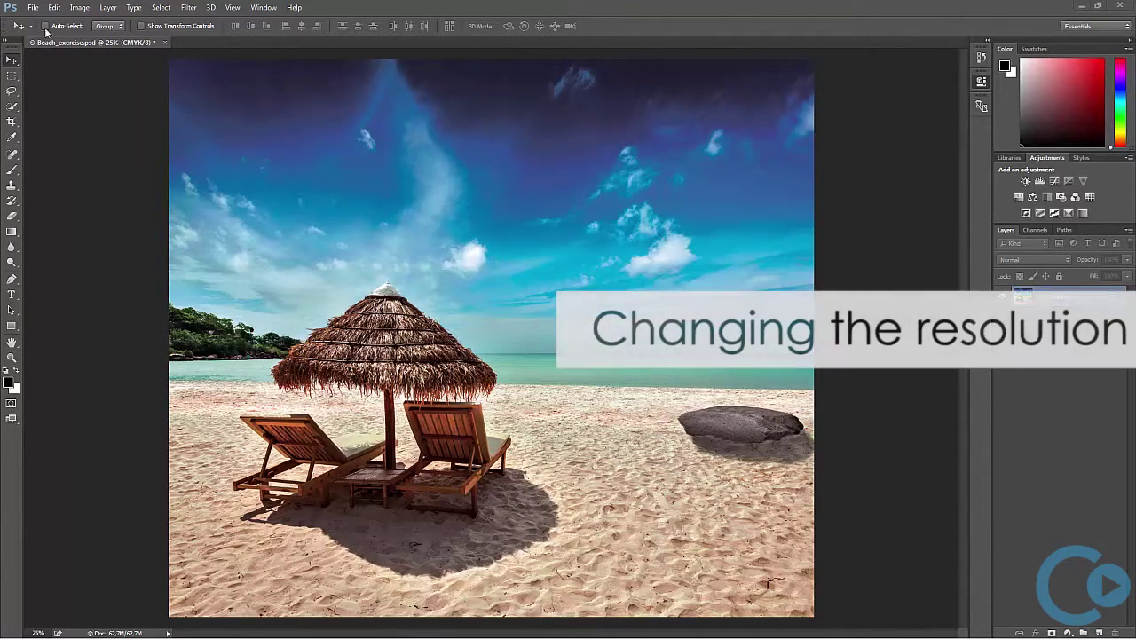
Step: Set the image resolution to 300 pixels/inch with resampling on, checking the umbrella in the Image Size preview
{"action": "left_click", "coordinate": [80, 8]}
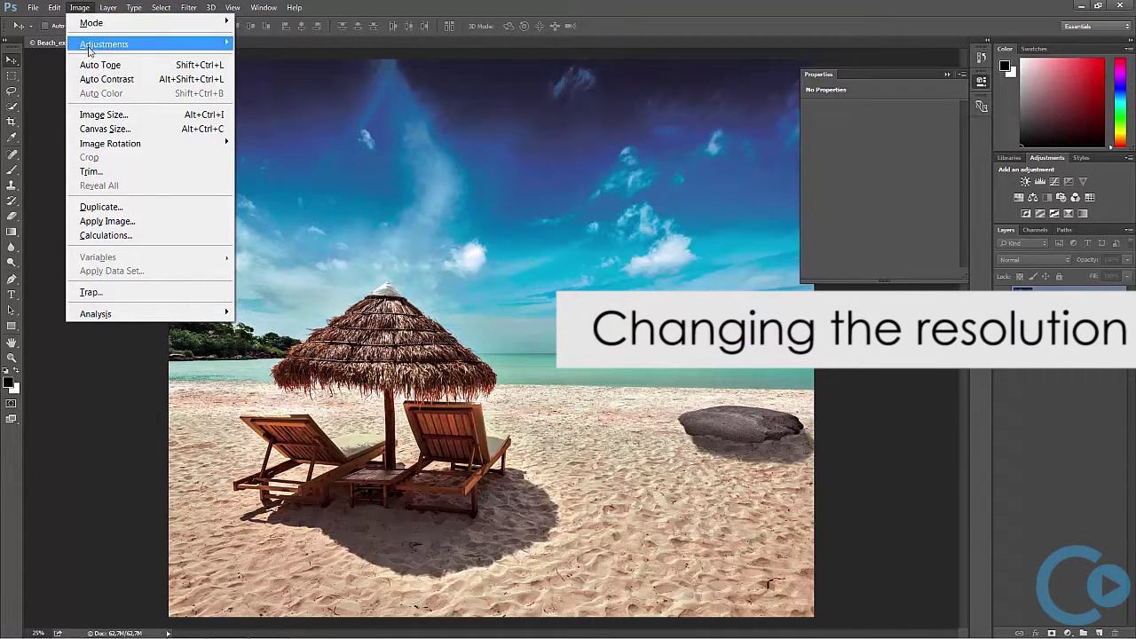
{"action": "left_click", "coordinate": [94, 116]}
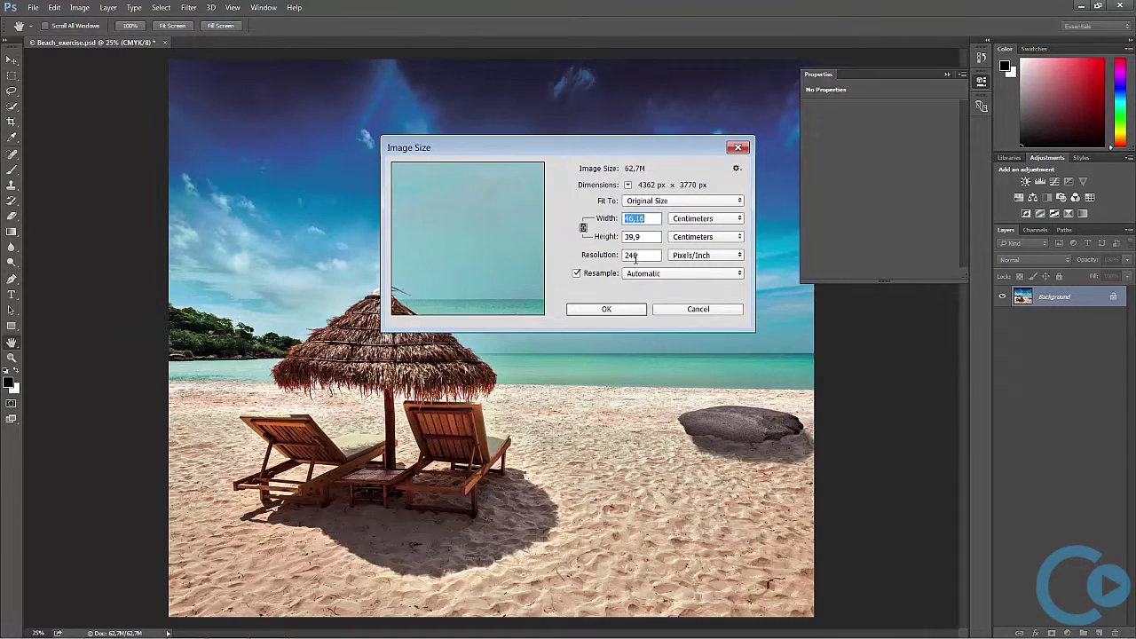
{"action": "left_click", "coordinate": [642, 256]}
{"action": "left_click_drag", "start_coordinate": [640, 256], "coordinate": [617, 254]}
{"action": "type", "text": "300"}
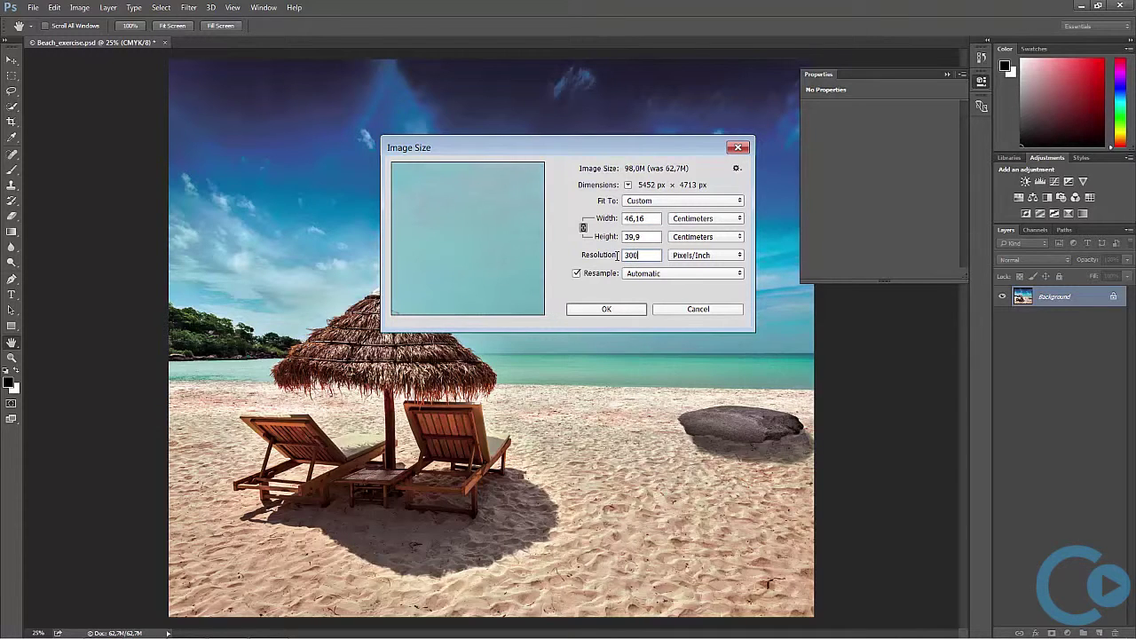
{"action": "left_click_drag", "start_coordinate": [525, 192], "coordinate": [487, 247]}
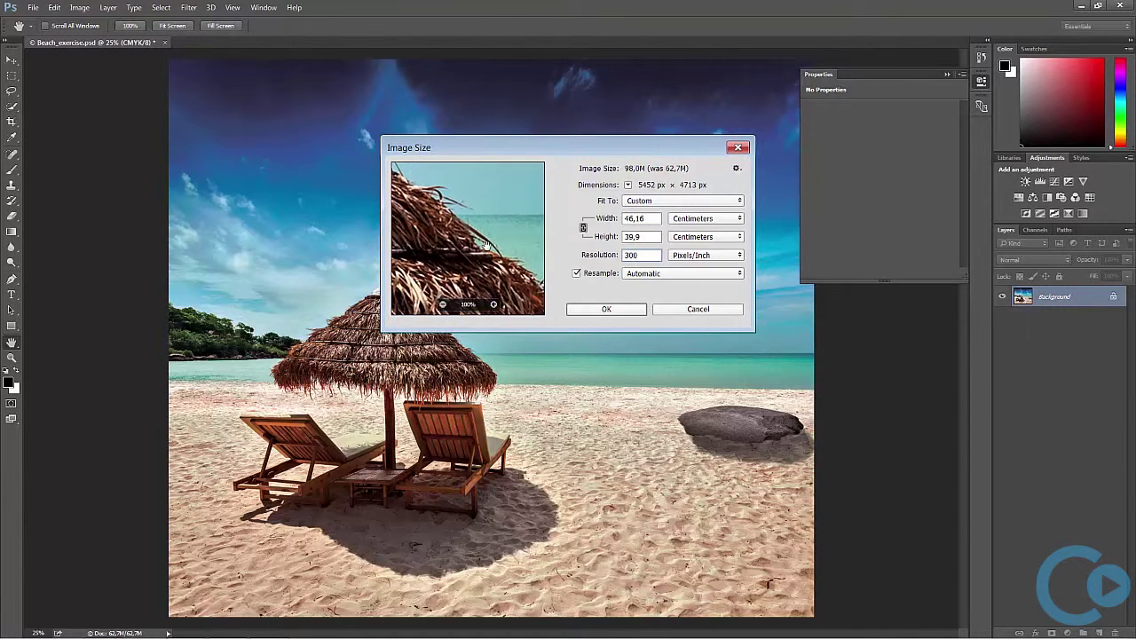
{"action": "left_click", "coordinate": [609, 309]}
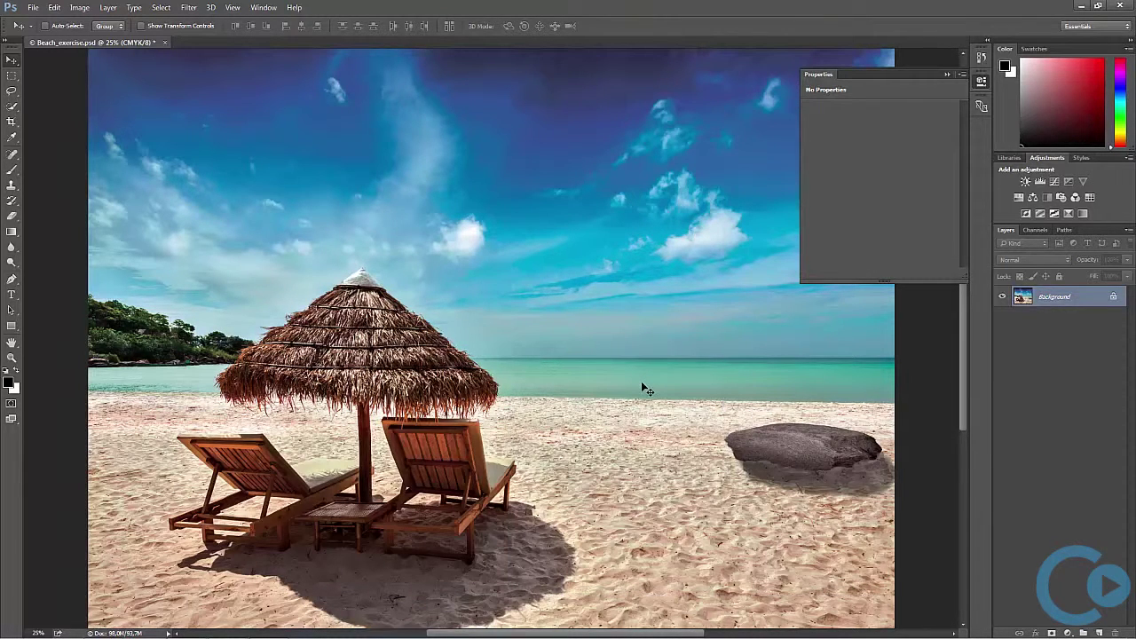
{"action": "left_click", "coordinate": [947, 74]}
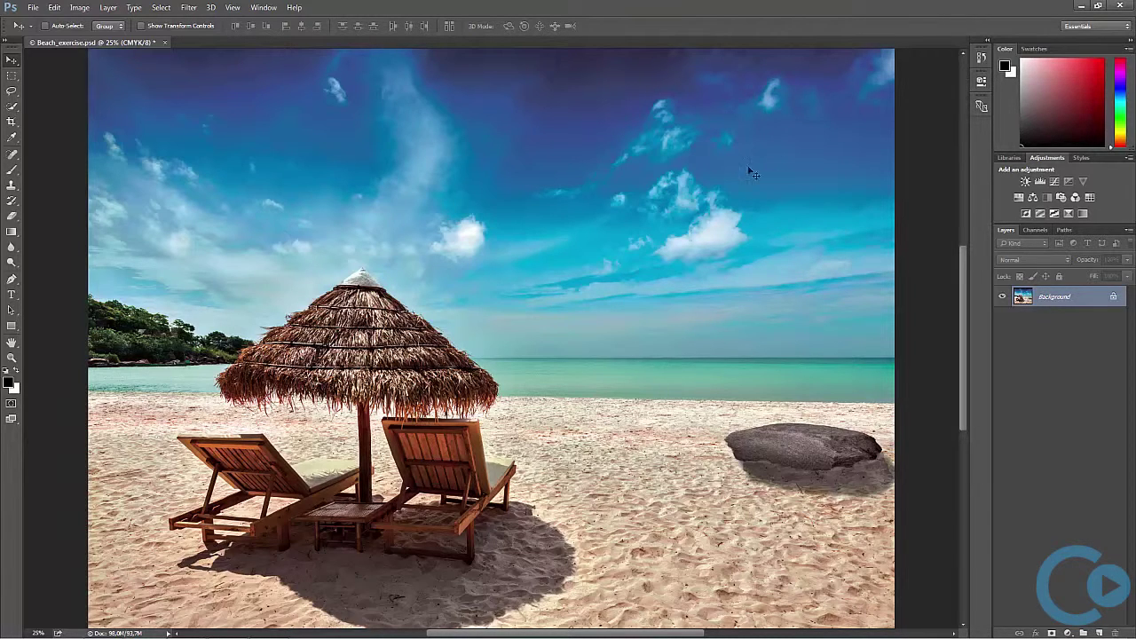
Step: Switch to the Spot Healing Brush tool and set its brush size to 130 px
{"action": "left_click", "coordinate": [11, 358]}
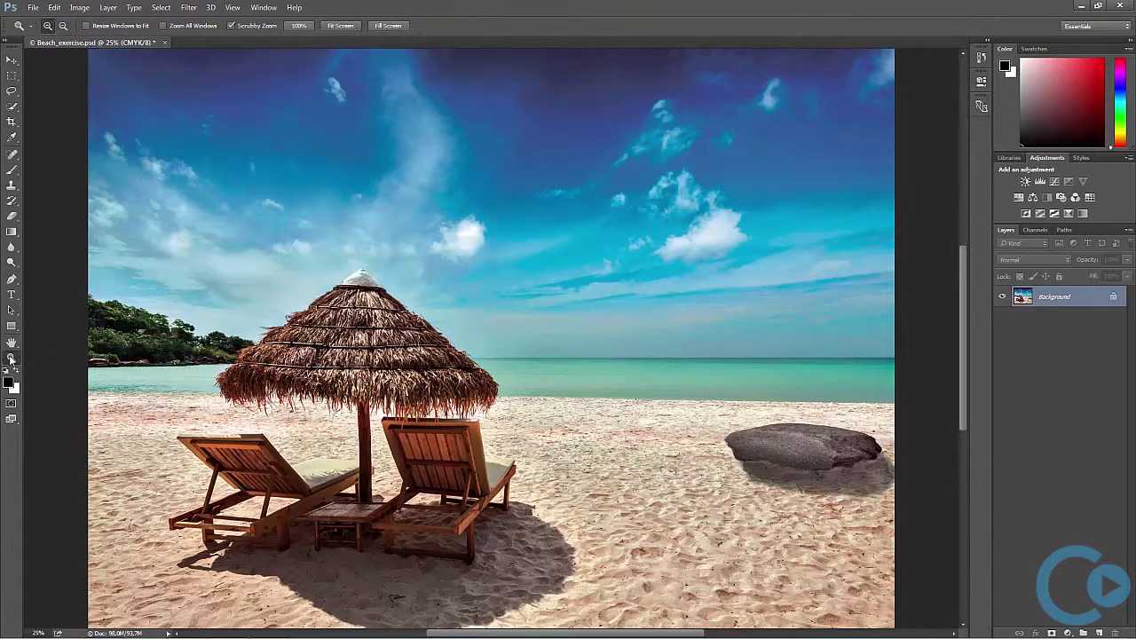
{"action": "right_click", "coordinate": [280, 310]}
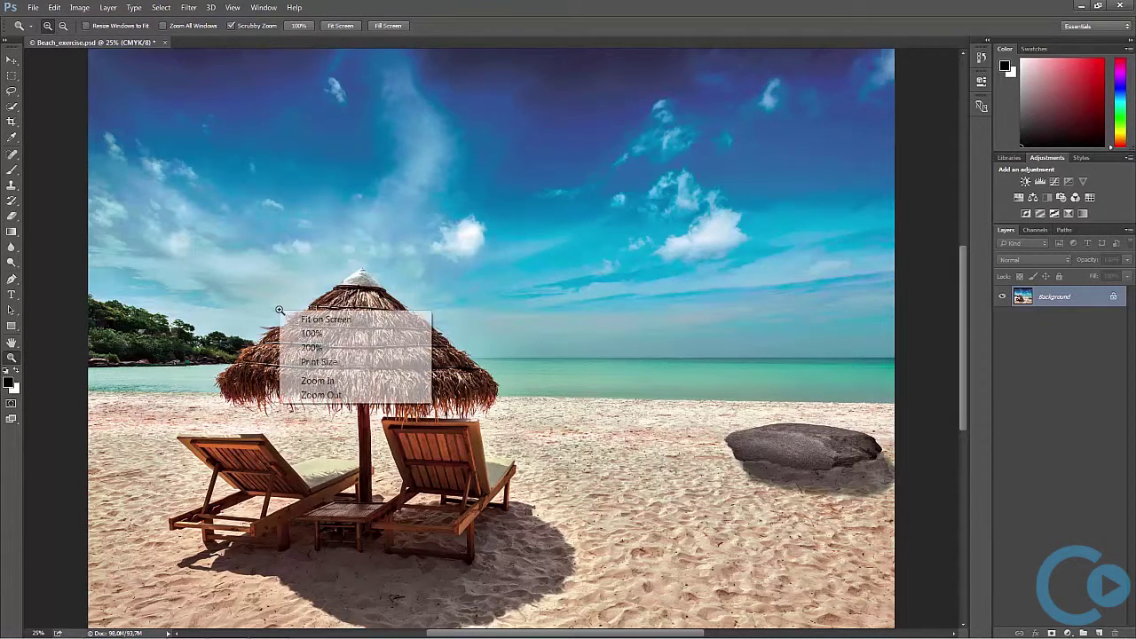
{"action": "left_click", "coordinate": [334, 396]}
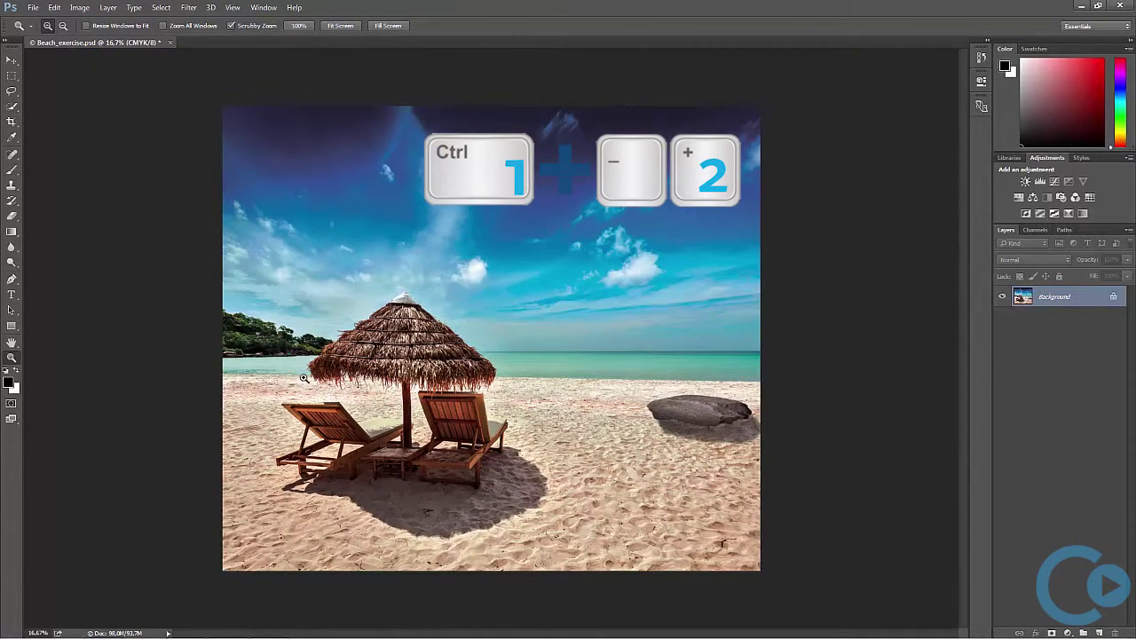
{"action": "left_click", "coordinate": [11, 59]}
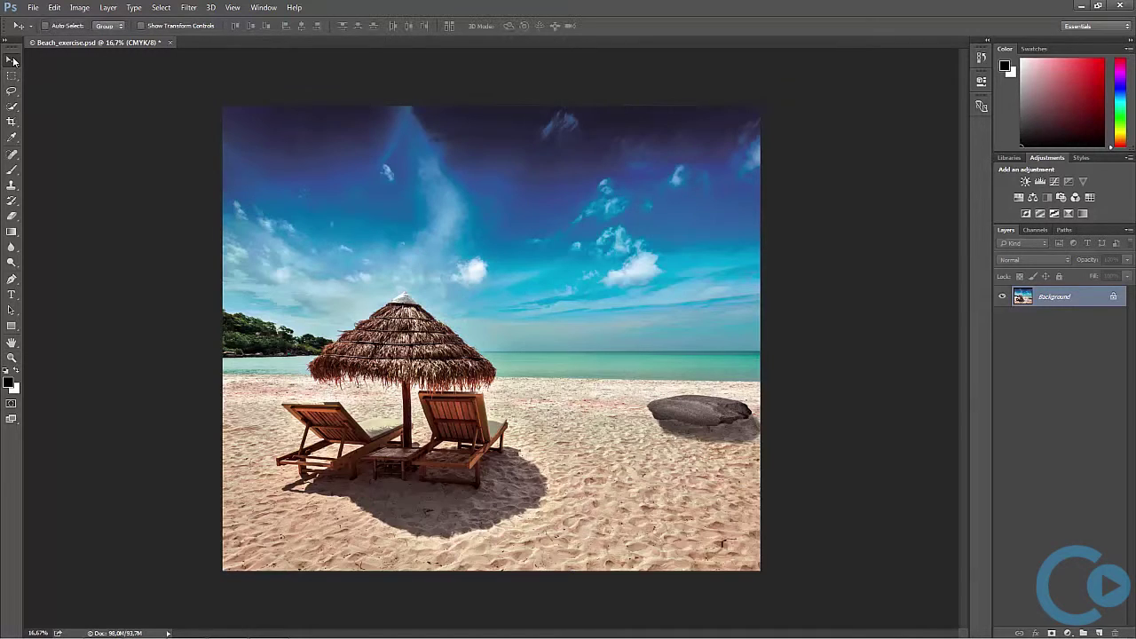
{"action": "left_click", "coordinate": [11, 157]}
{"action": "left_click", "coordinate": [12, 156]}
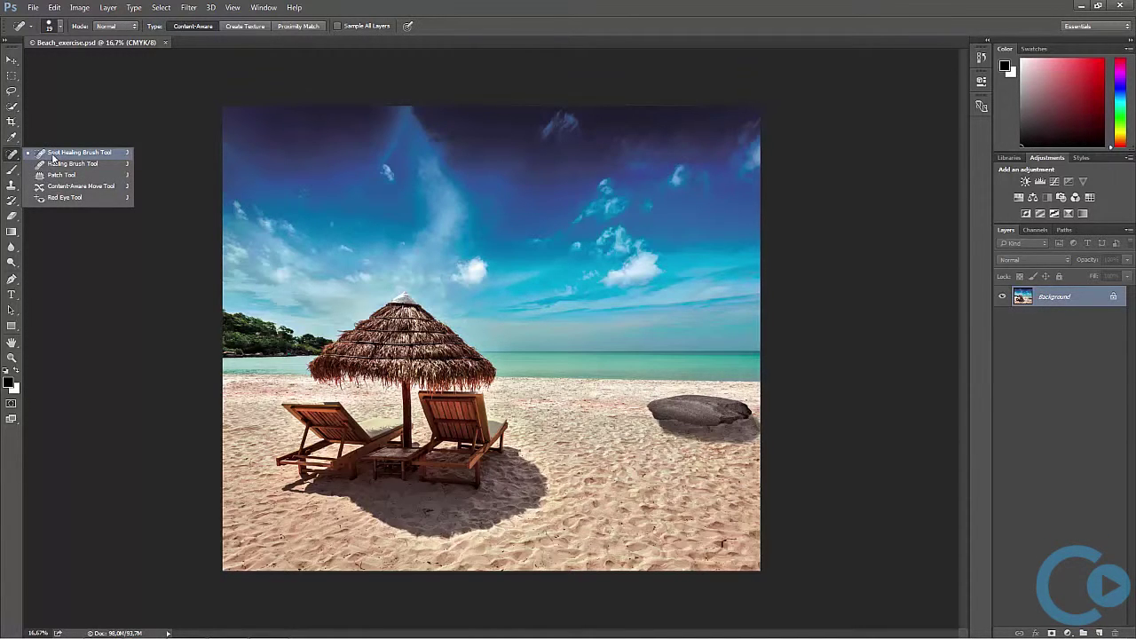
{"action": "left_click", "coordinate": [52, 157]}
{"action": "left_click", "coordinate": [62, 28]}
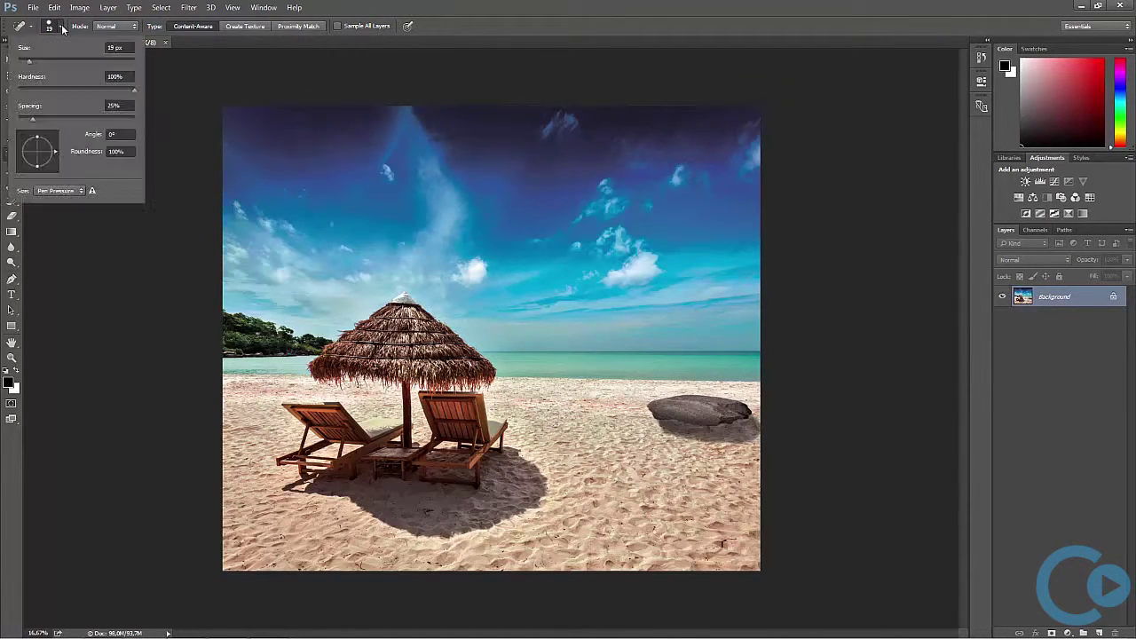
{"action": "left_click", "coordinate": [131, 46]}
{"action": "type", "text": "130"}
{"action": "key", "text": "Return"}
Step: Set the healing brush's hardness to 43% and its spacing to 25%
{"action": "left_click", "coordinate": [129, 70]}
{"action": "left_click", "coordinate": [129, 76]}
{"action": "type", "text": "43"}
{"action": "key", "text": "Tab"}
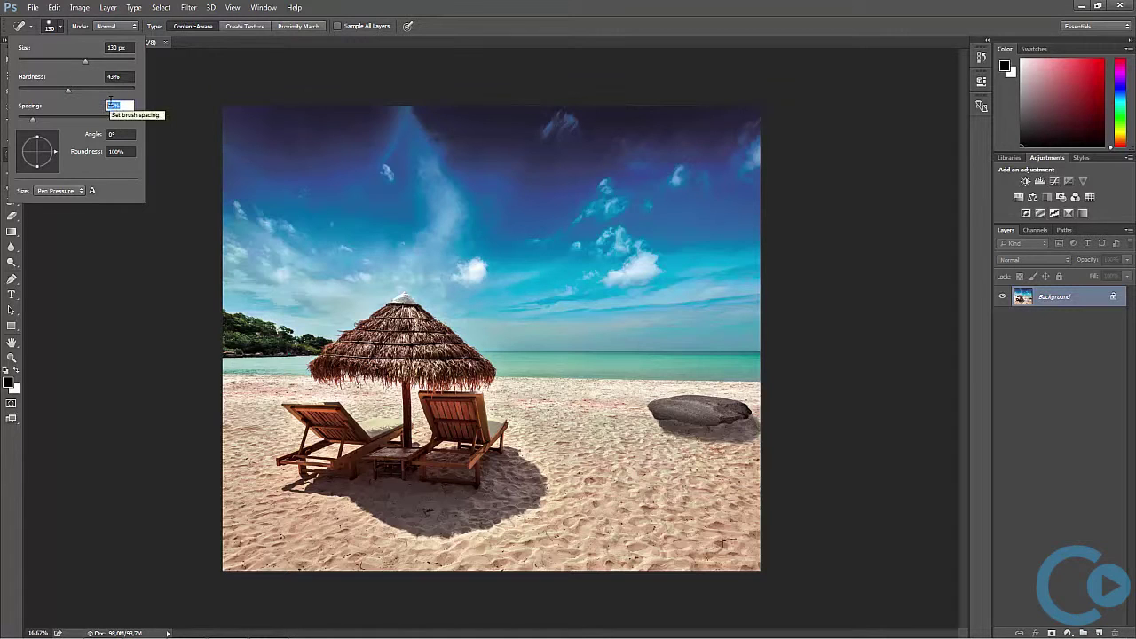
{"action": "type", "text": "1"}
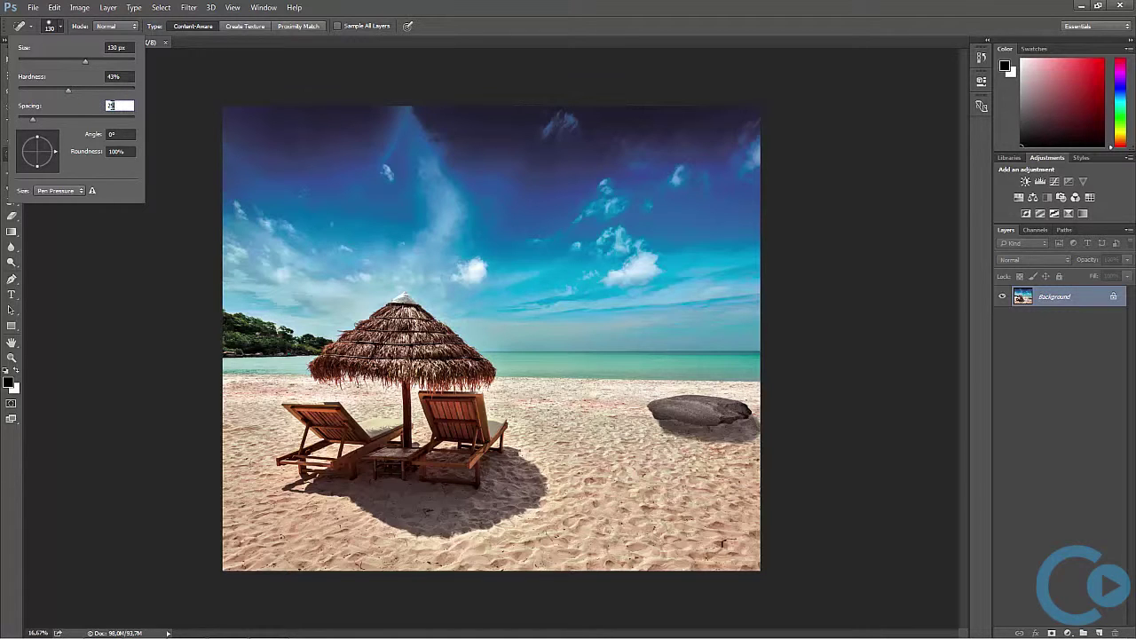
{"action": "left_click", "coordinate": [63, 29]}
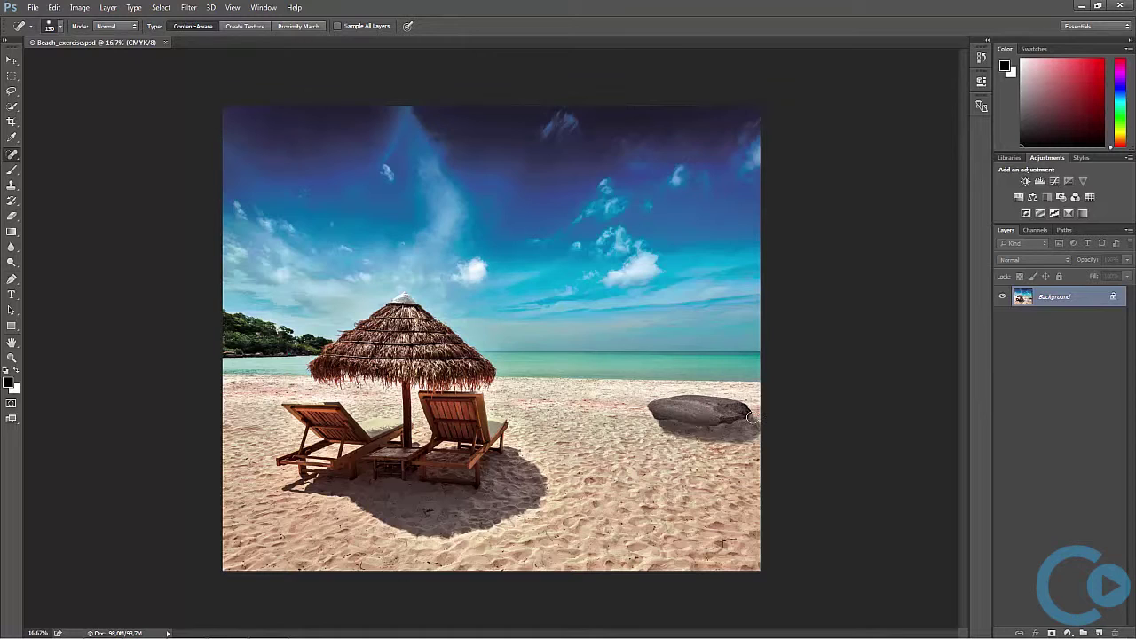
Step: Remove the dark rock and its shadow from the sand with the Spot Healing Brush, and return to the Move tool
{"action": "mouse_move", "coordinate": [751, 417]}
{"action": "left_mouse_down"}
{"action": "mouse_move", "coordinate": [673, 396]}
{"action": "mouse_move", "coordinate": [651, 409]}
{"action": "mouse_move", "coordinate": [744, 417]}
{"action": "mouse_move", "coordinate": [658, 418]}
{"action": "mouse_move", "coordinate": [688, 439]}
{"action": "mouse_move", "coordinate": [759, 434]}
{"action": "mouse_move", "coordinate": [760, 422]}
{"action": "mouse_move", "coordinate": [699, 436]}
{"action": "mouse_move", "coordinate": [680, 421]}
{"action": "mouse_move", "coordinate": [743, 426]}
{"action": "mouse_move", "coordinate": [671, 424]}
{"action": "mouse_move", "coordinate": [648, 410]}
{"action": "mouse_move", "coordinate": [701, 441]}
{"action": "mouse_move", "coordinate": [747, 443]}
{"action": "left_mouse_up"}
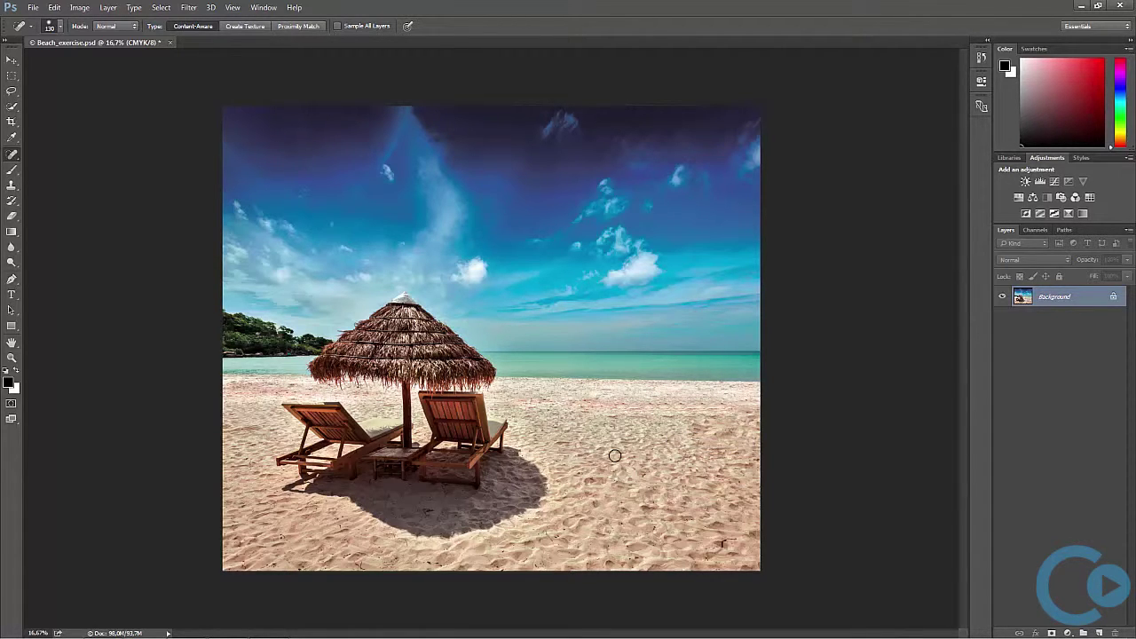
{"action": "left_click", "coordinate": [12, 61]}
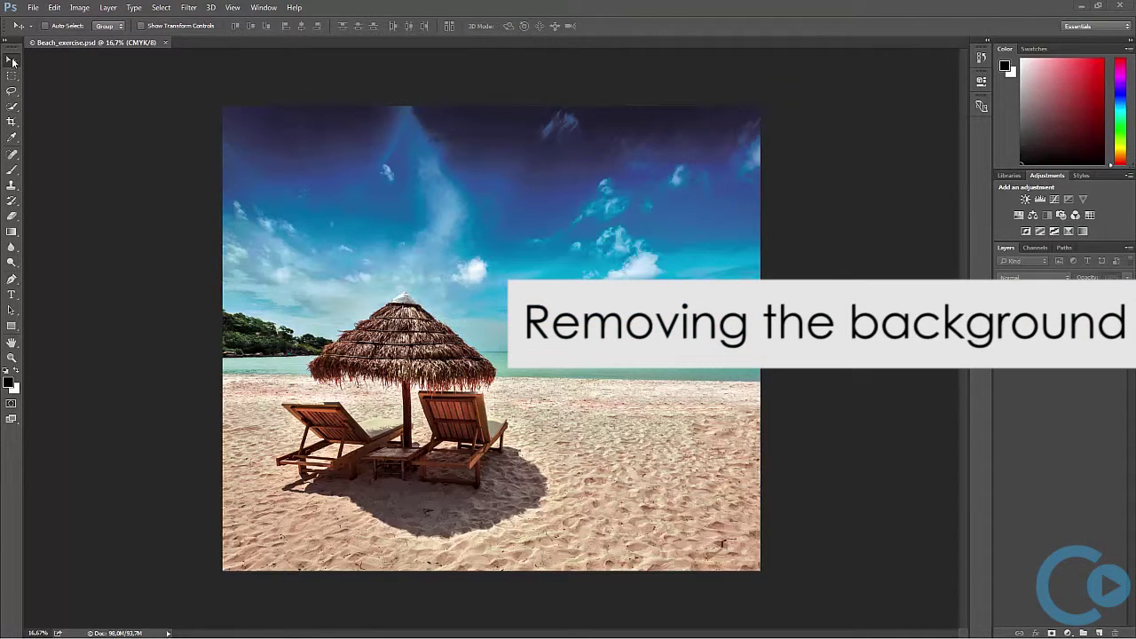
Step: Switch to the Quick Selection tool and set its brush to size 150 px, hardness 85% and spacing 25%
{"action": "left_click", "coordinate": [13, 109]}
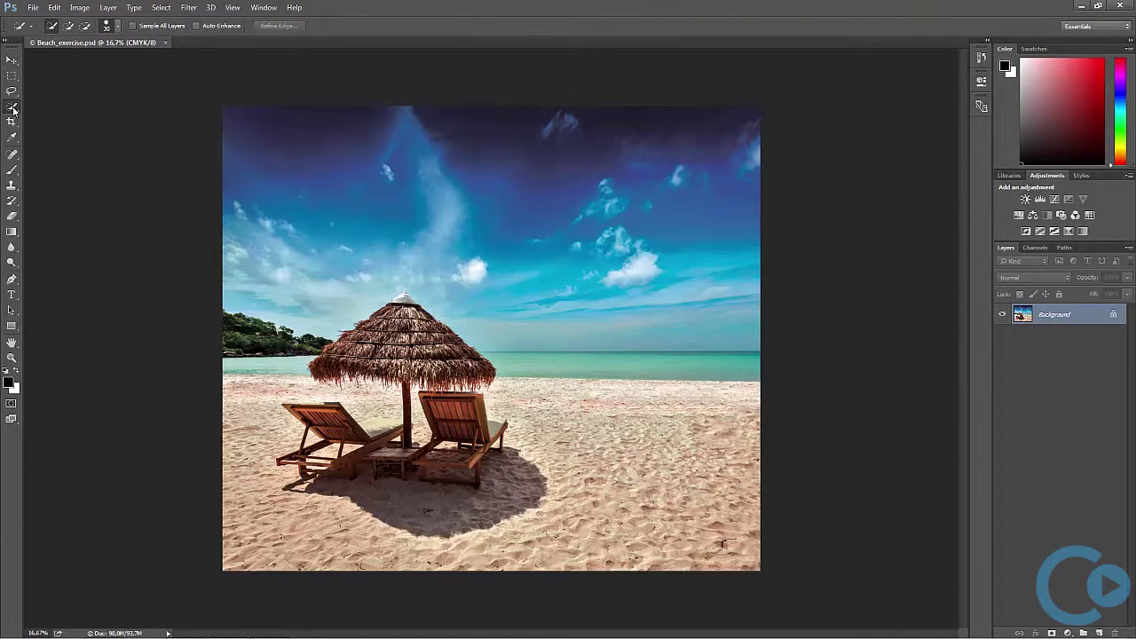
{"action": "left_click", "coordinate": [13, 108]}
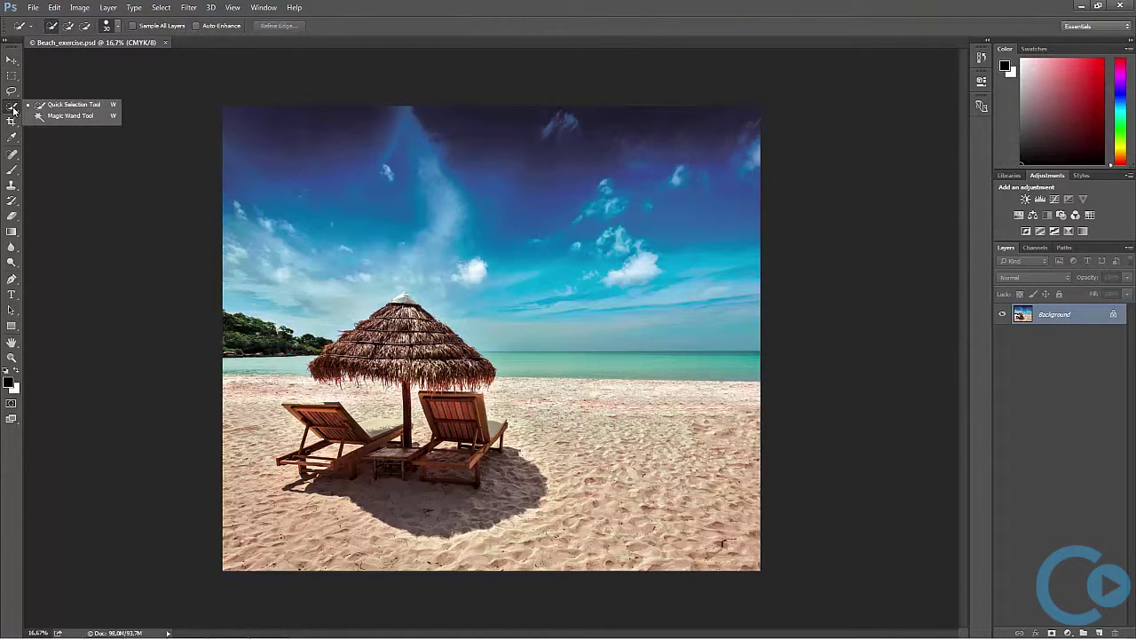
{"action": "left_click", "coordinate": [13, 109]}
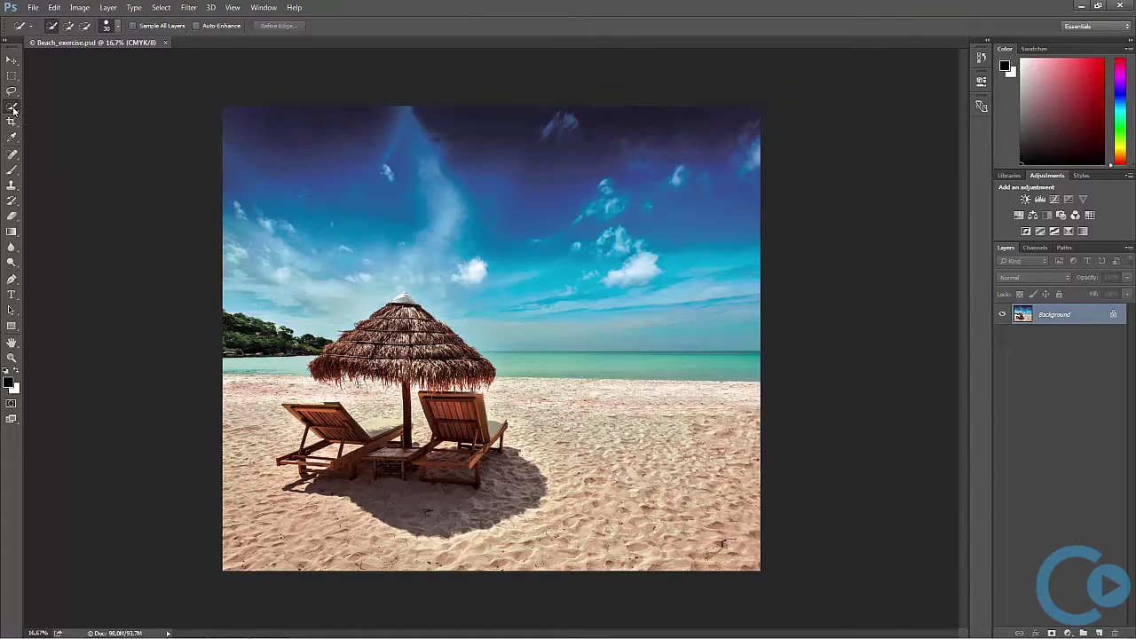
{"action": "left_click", "coordinate": [118, 27]}
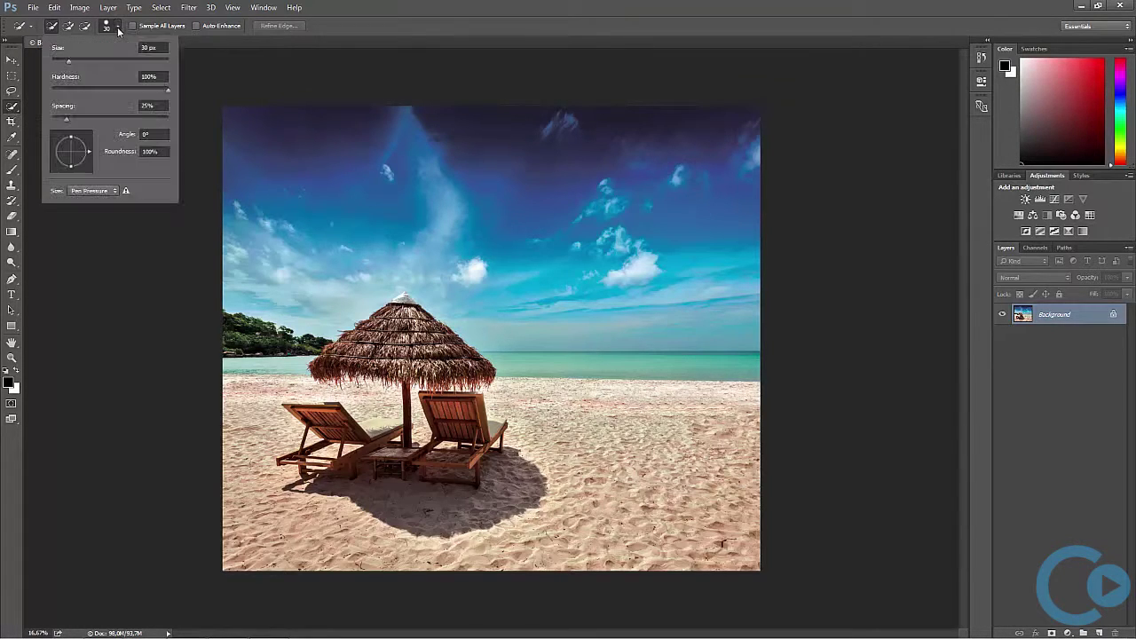
{"action": "left_click", "coordinate": [161, 47]}
{"action": "left_click_drag", "start_coordinate": [161, 47], "coordinate": [131, 48]}
{"action": "type", "text": "150"}
{"action": "key", "text": "Tab"}
{"action": "type", "text": "85"}
{"action": "key", "text": "Tab"}
{"action": "type", "text": "15"}
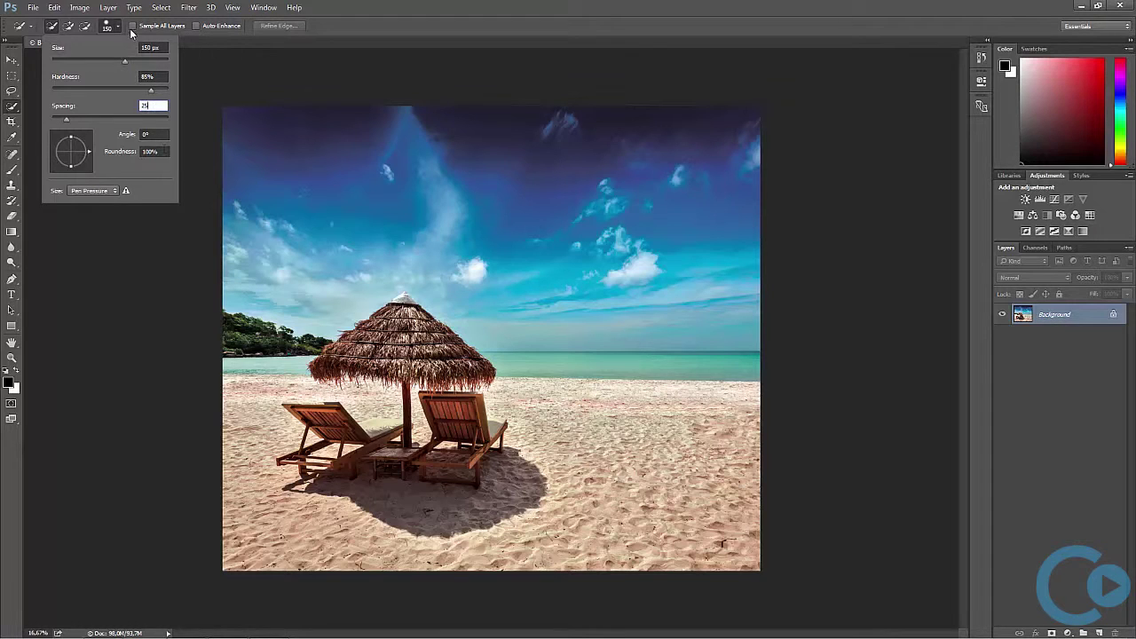
{"action": "left_click", "coordinate": [118, 29]}
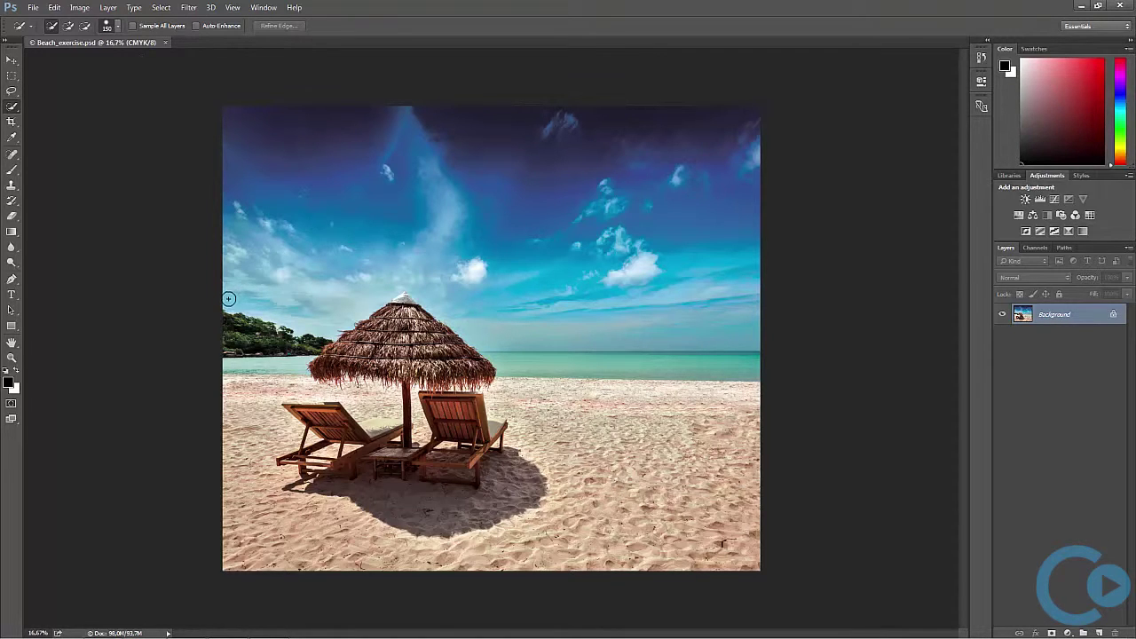
Step: Select the whole sky without the umbrella's tip, delete it from the unlocked background layer, and clear the selection
{"action": "mouse_move", "coordinate": [228, 298]}
{"action": "left_mouse_down"}
{"action": "mouse_move", "coordinate": [329, 317]}
{"action": "mouse_move", "coordinate": [371, 290]}
{"action": "mouse_move", "coordinate": [240, 255]}
{"action": "mouse_move", "coordinate": [236, 117]}
{"action": "mouse_move", "coordinate": [277, 127]}
{"action": "mouse_move", "coordinate": [289, 211]}
{"action": "mouse_move", "coordinate": [340, 207]}
{"action": "mouse_move", "coordinate": [502, 106]}
{"action": "mouse_move", "coordinate": [700, 124]}
{"action": "mouse_move", "coordinate": [655, 112]}
{"action": "mouse_move", "coordinate": [772, 179]}
{"action": "left_mouse_up"}
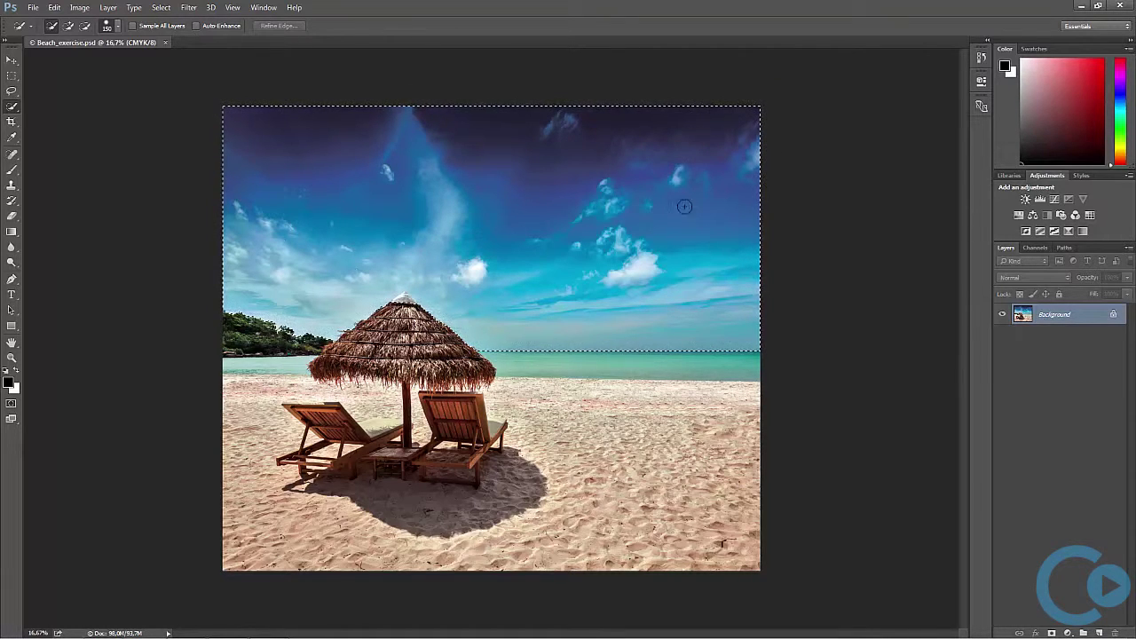
{"action": "left_click", "coordinate": [404, 300], "text": "alt"}
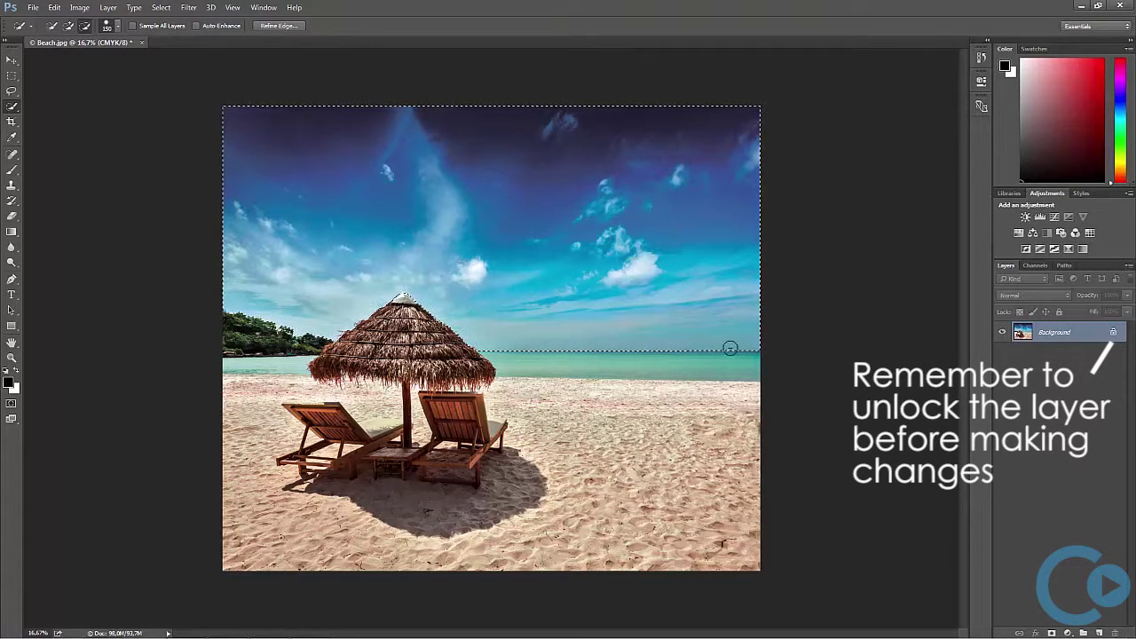
{"action": "left_click", "coordinate": [1115, 332]}
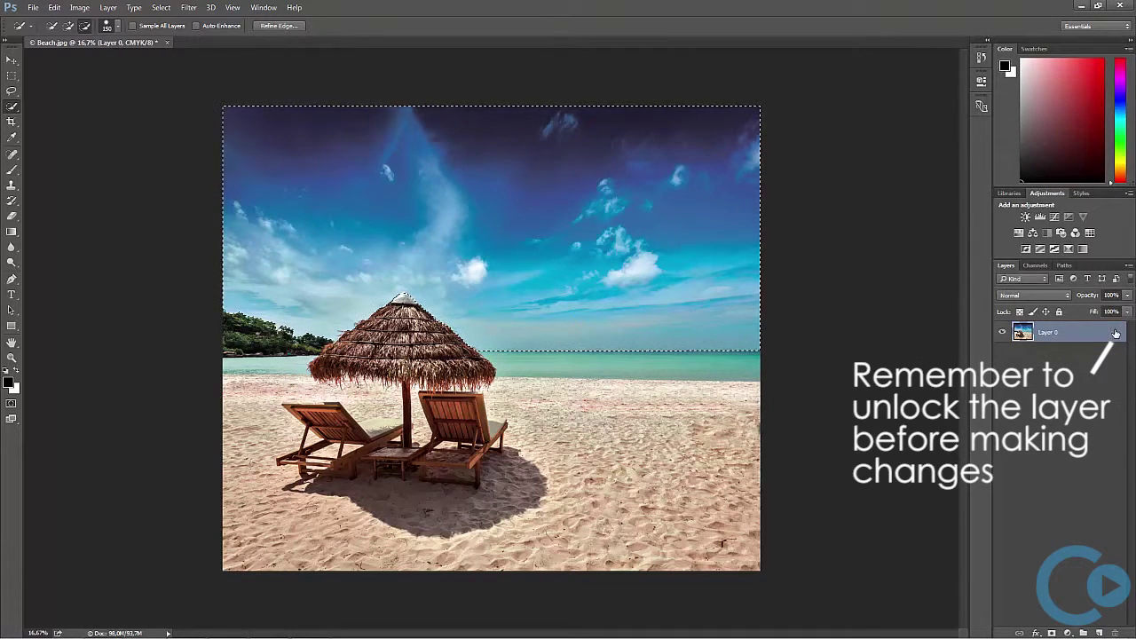
{"action": "key", "text": "Delete"}
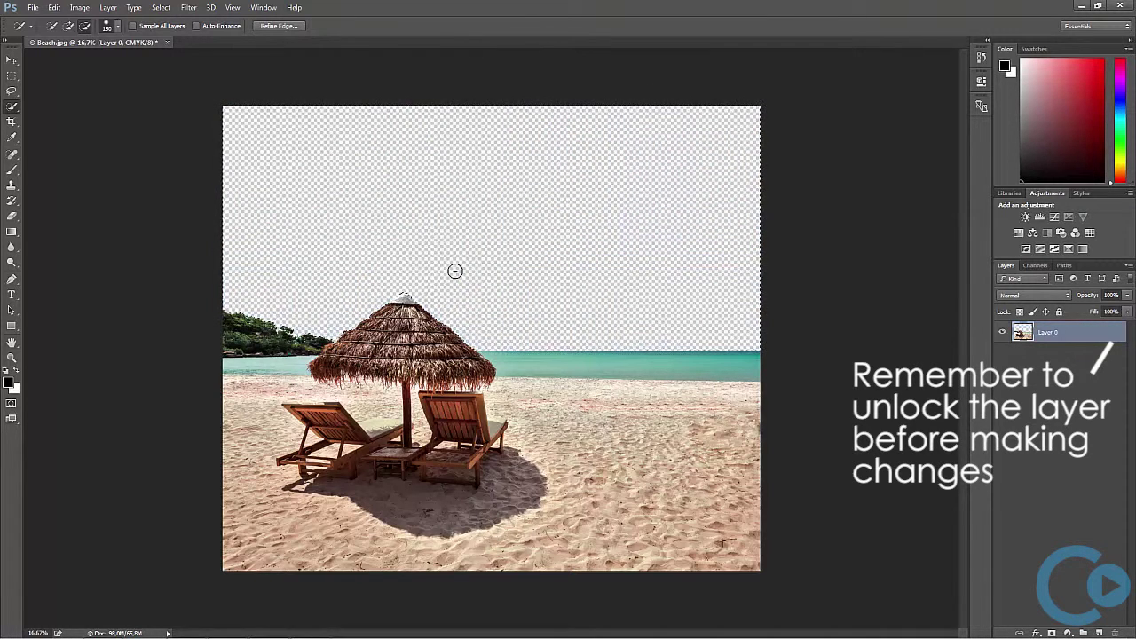
{"action": "right_click", "coordinate": [455, 272]}
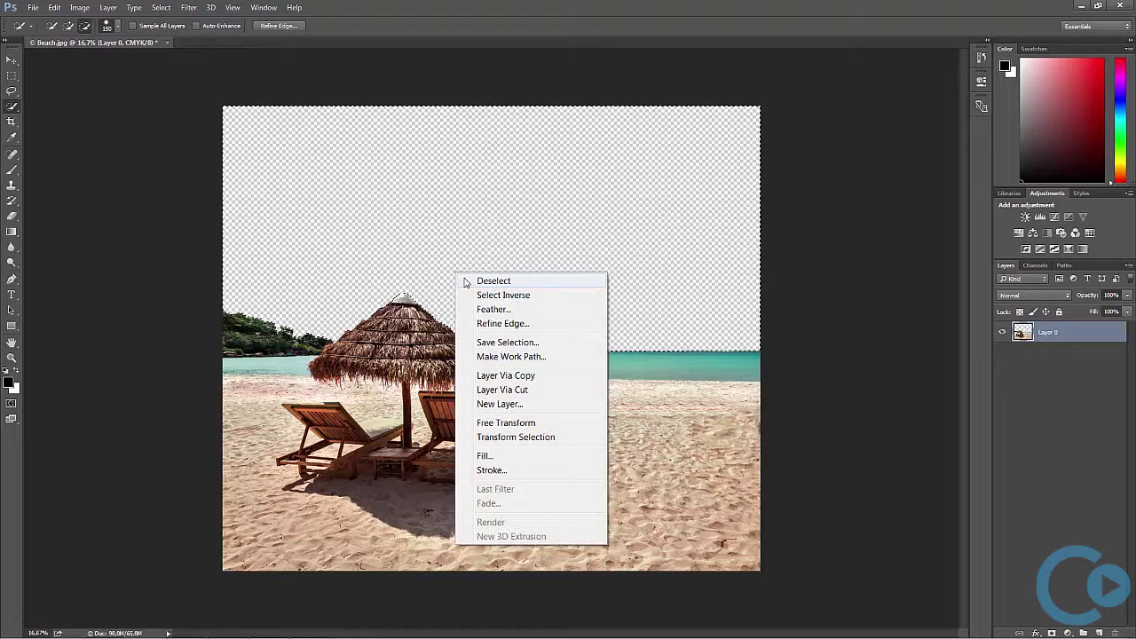
{"action": "left_click", "coordinate": [467, 281]}
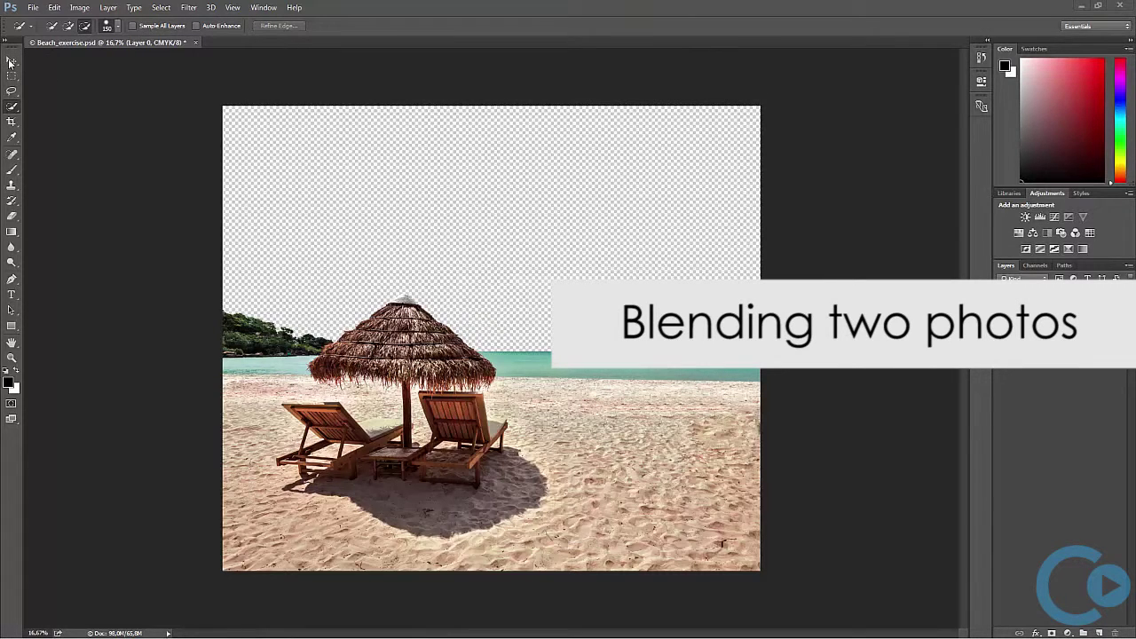
Step: Open the Space image from the Photoshop folder
{"action": "left_click", "coordinate": [35, 8]}
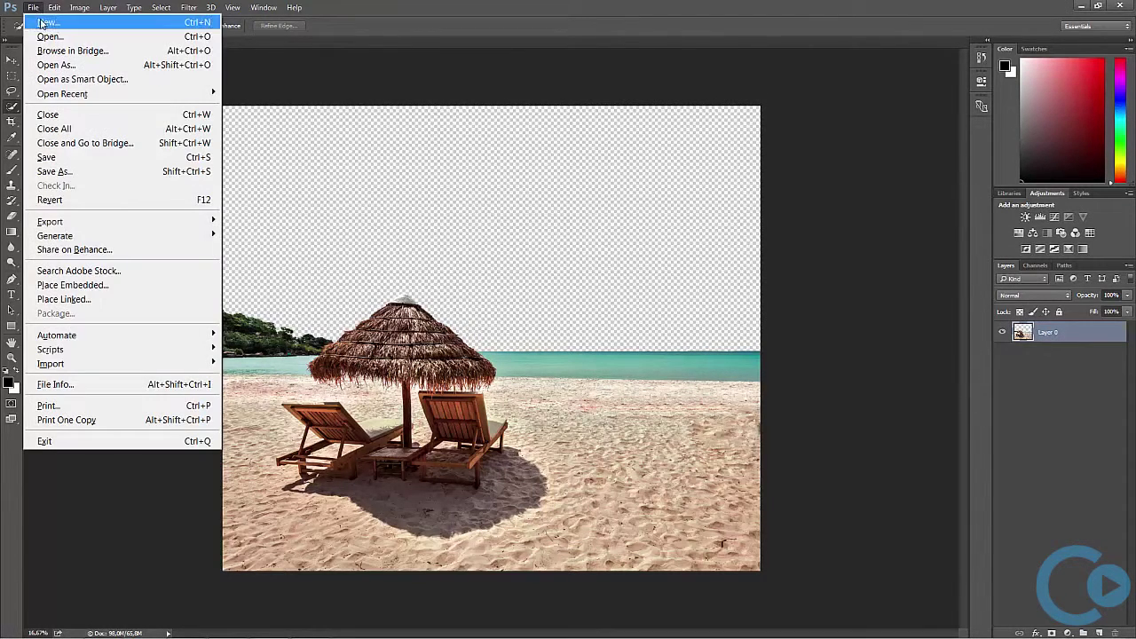
{"action": "left_click", "coordinate": [46, 36]}
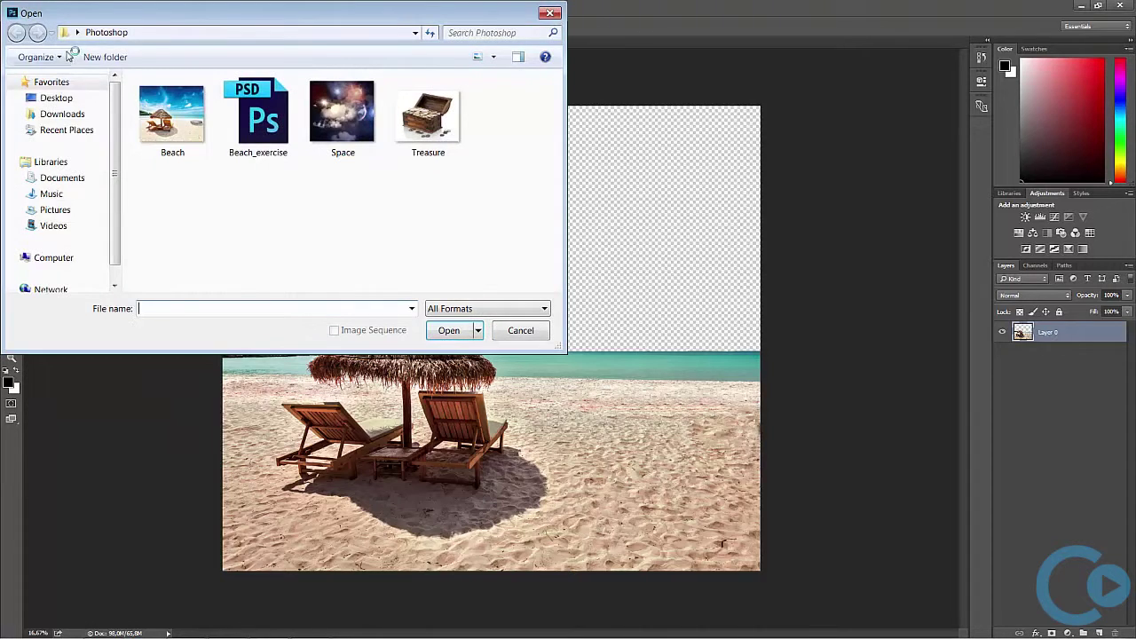
{"action": "left_click", "coordinate": [341, 114]}
{"action": "double_click", "coordinate": [340, 114]}
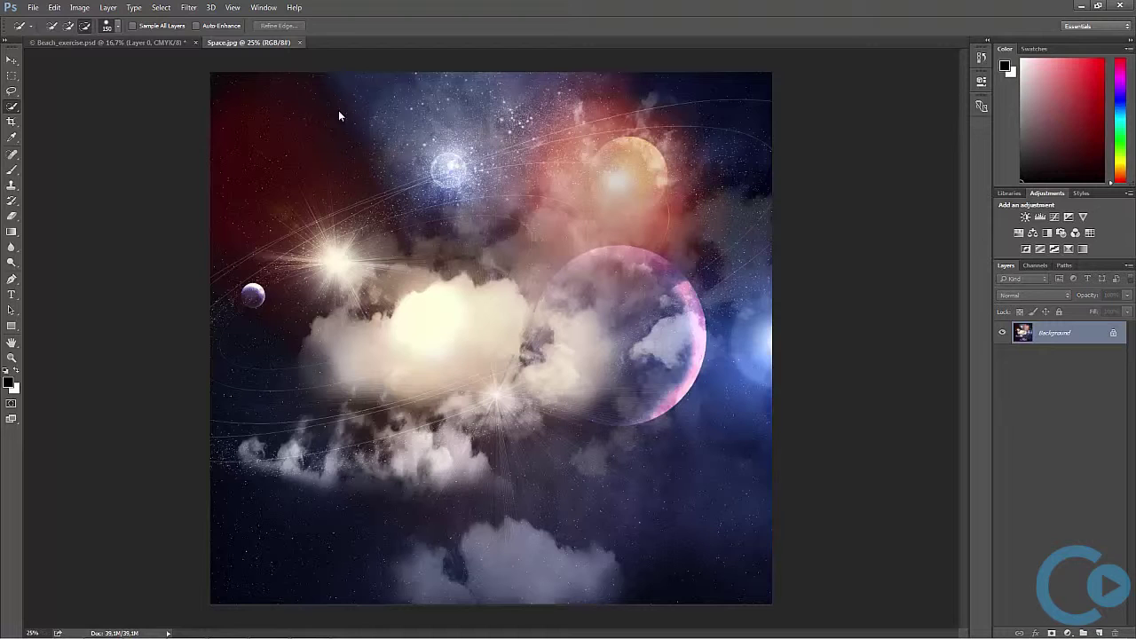
Step: Switch to the Move tool and flip the Space image's canvas vertically
{"action": "left_click", "coordinate": [13, 62]}
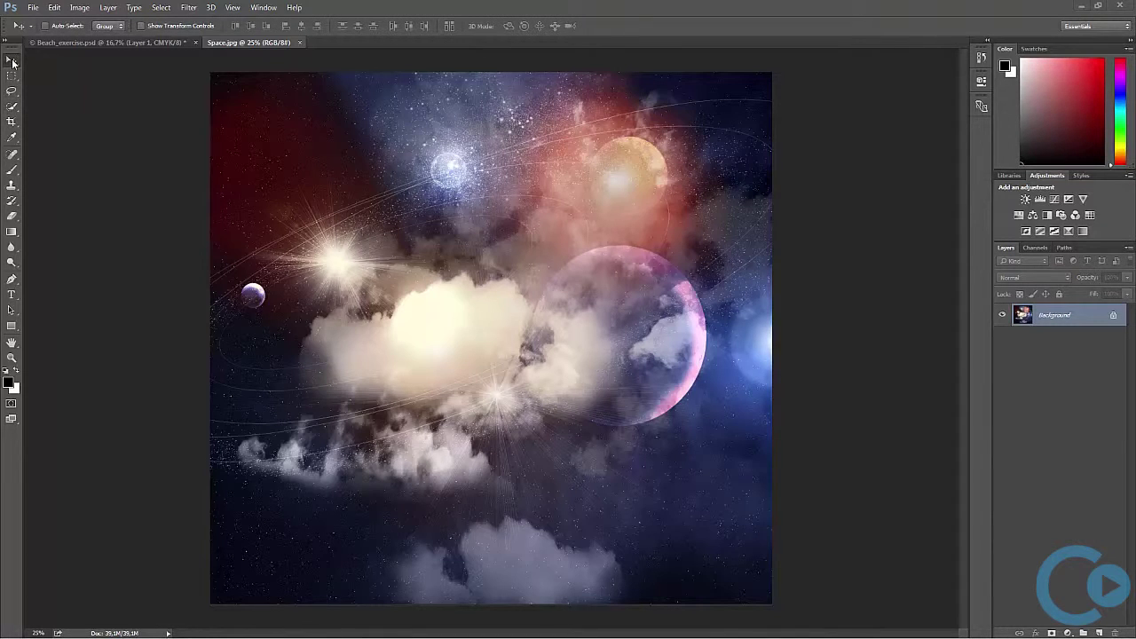
{"action": "left_click", "coordinate": [76, 8]}
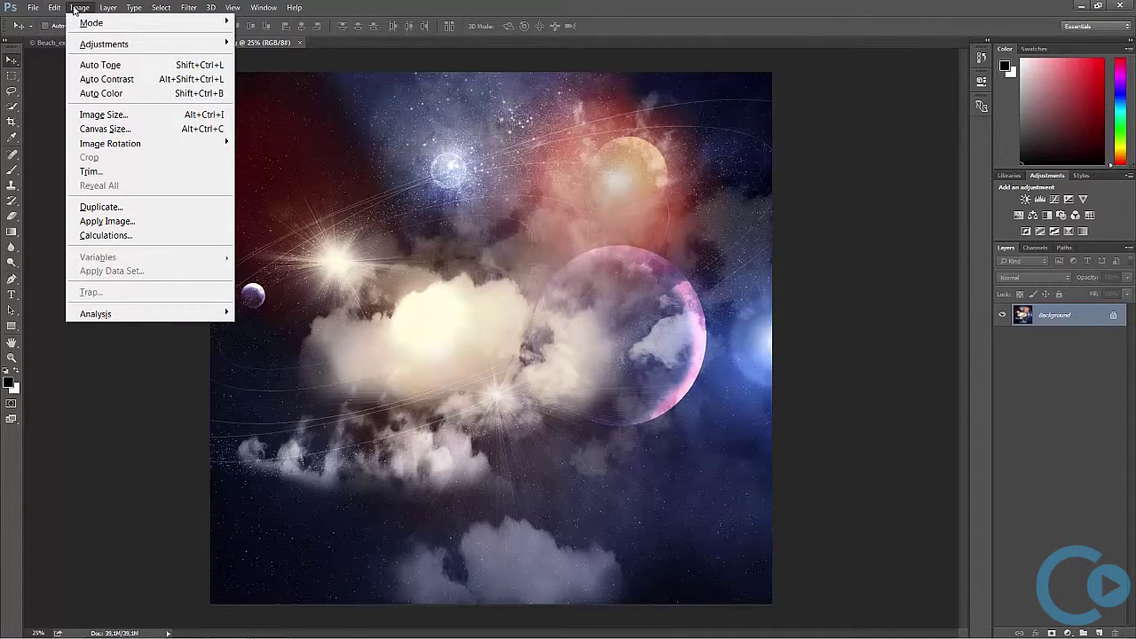
{"action": "mouse_move", "coordinate": [158, 143]}
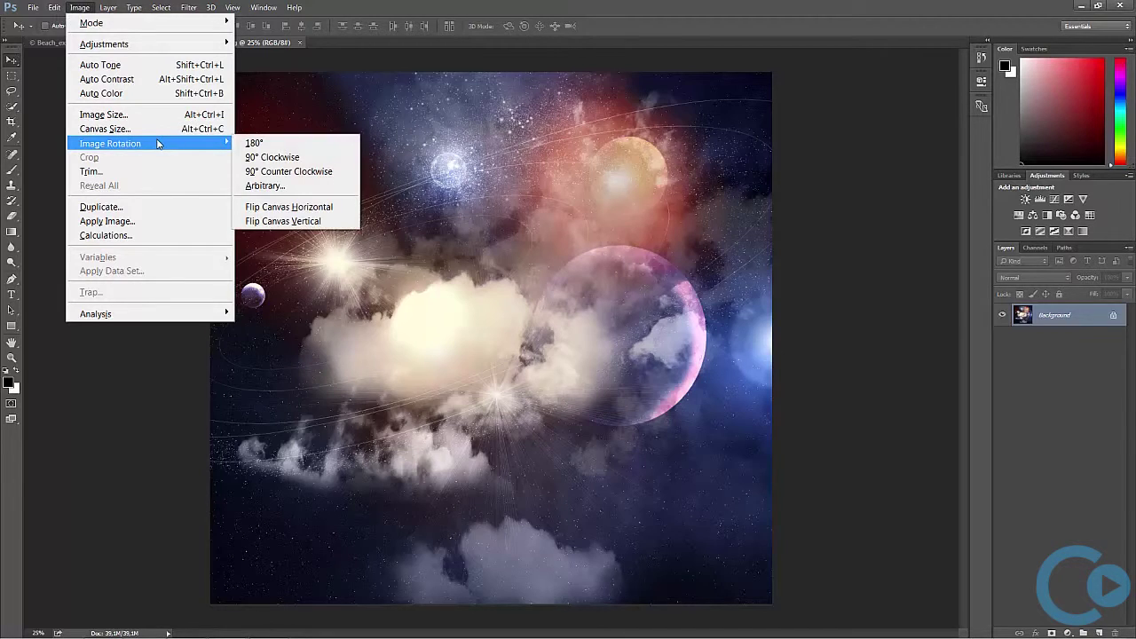
{"action": "left_click", "coordinate": [287, 225]}
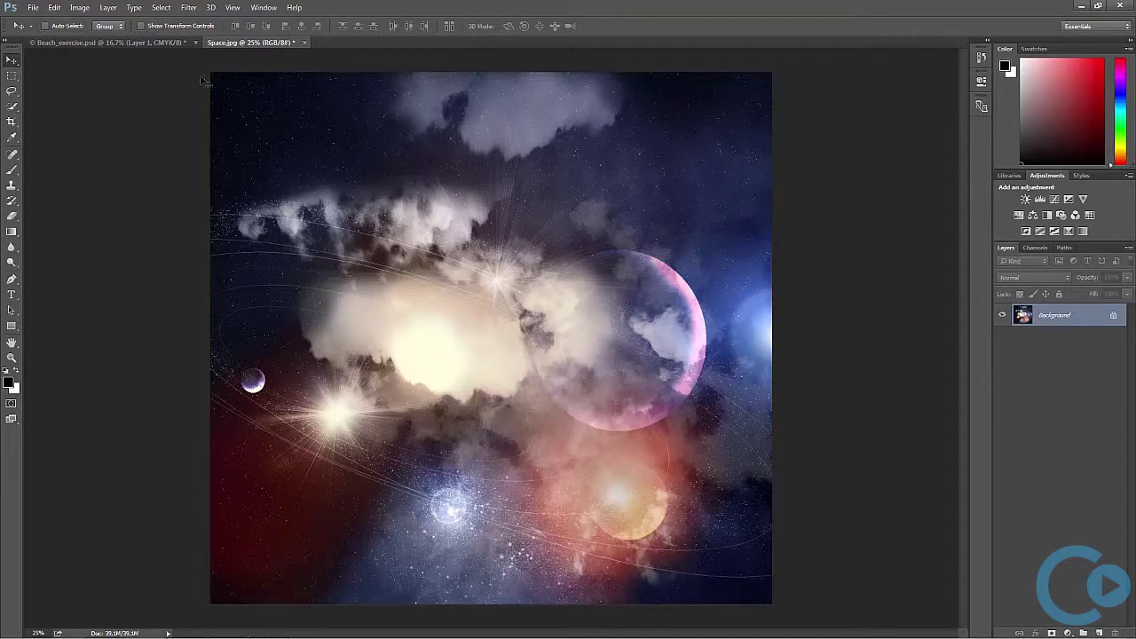
Step: Move the beach layer into the Space document and scale it proportionally to about 69.8%, spanning the canvas width along the bottom edge
{"action": "left_click", "coordinate": [166, 42]}
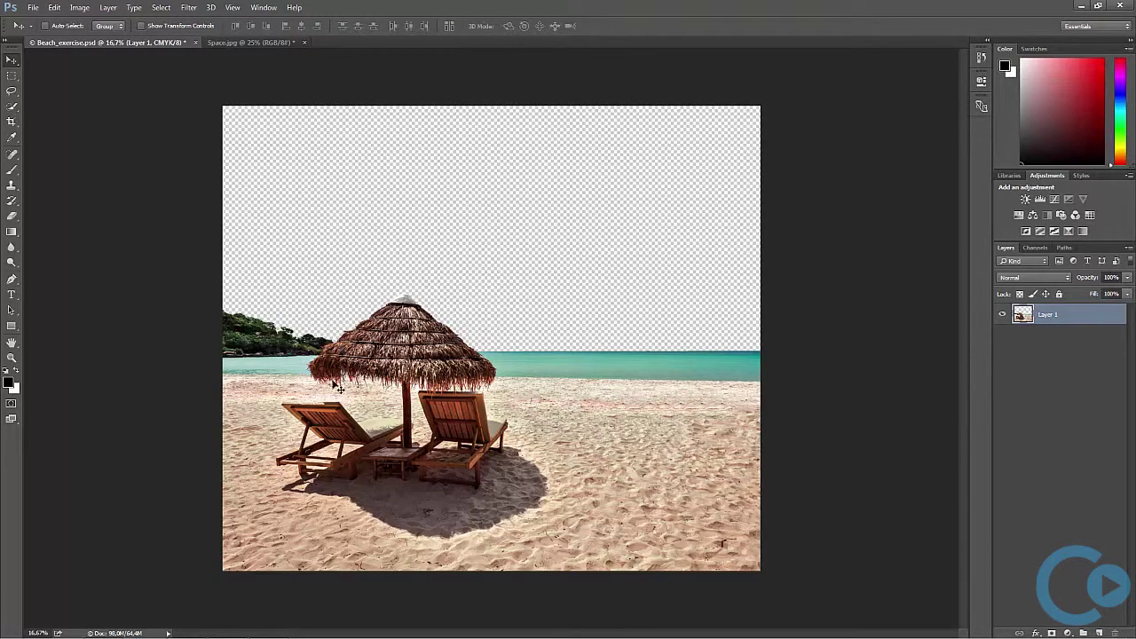
{"action": "left_click_drag", "start_coordinate": [338, 388], "coordinate": [352, 293]}
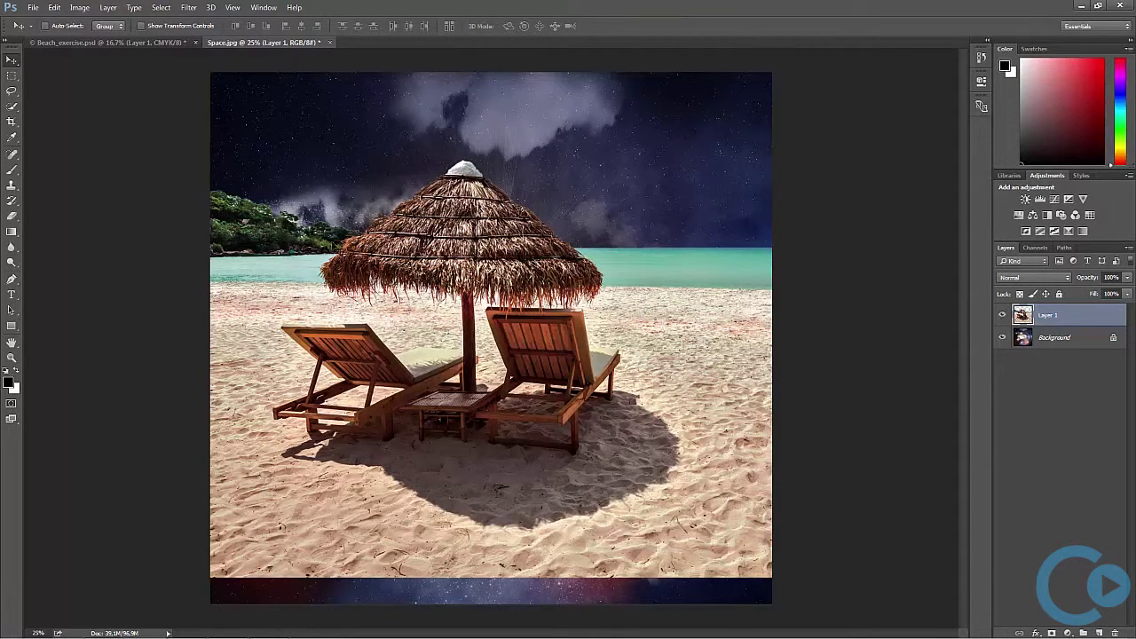
{"action": "left_click", "coordinate": [79, 7]}
{"action": "mouse_move", "coordinate": [62, 7]}
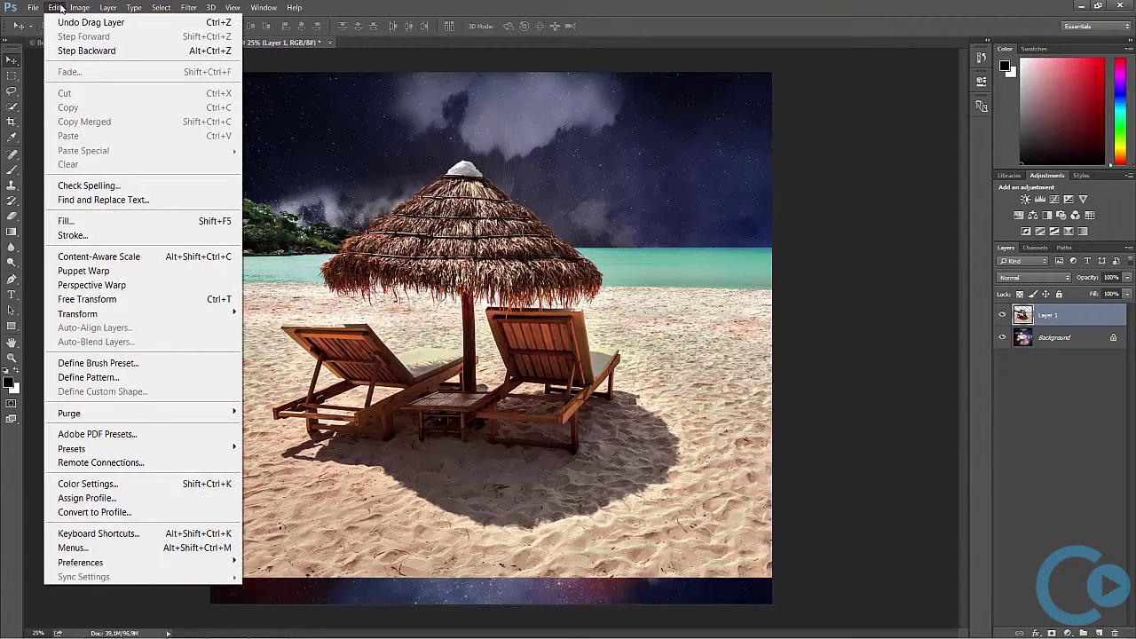
{"action": "left_click", "coordinate": [87, 299]}
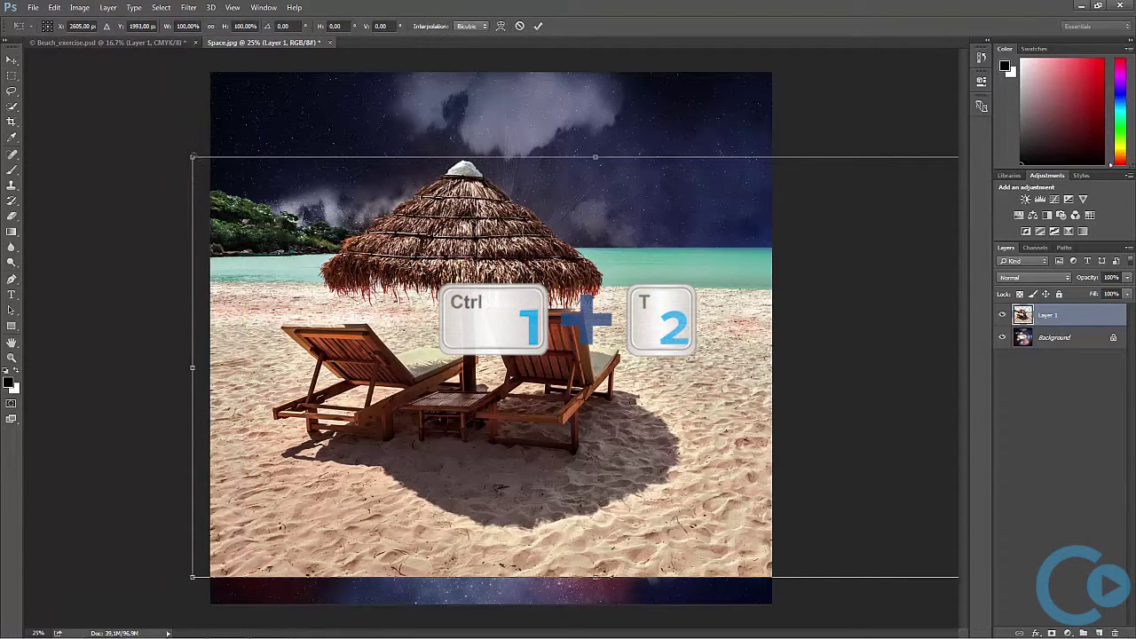
{"action": "key", "text": "shift"}
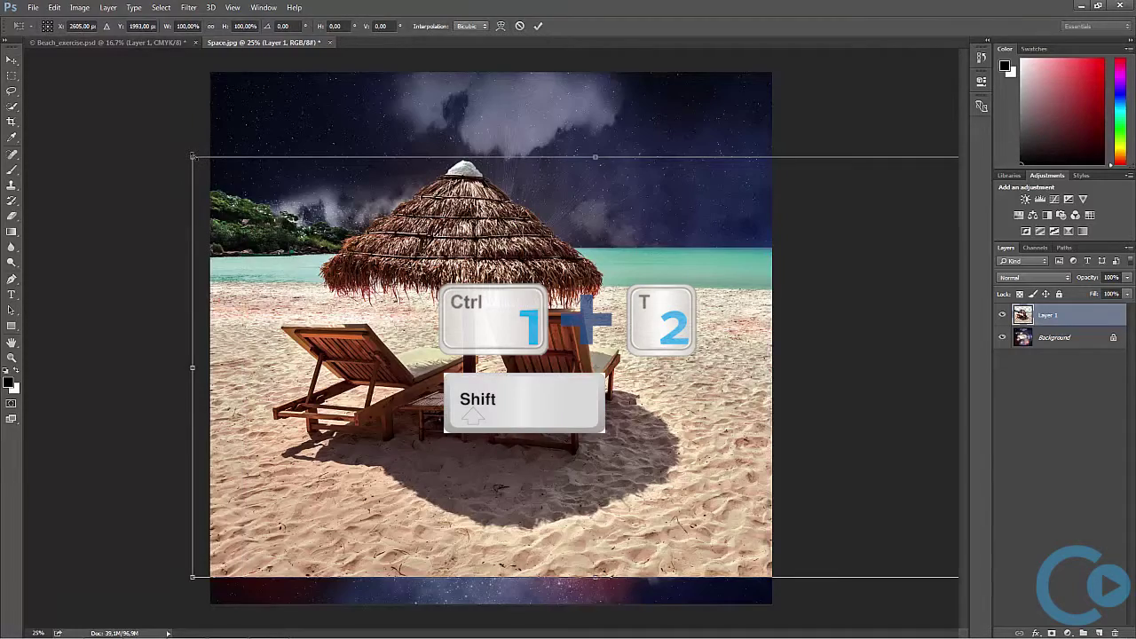
{"action": "left_click_drag", "start_coordinate": [193, 158], "coordinate": [485, 353]}
{"action": "left_click_drag", "start_coordinate": [436, 332], "coordinate": [426, 326]}
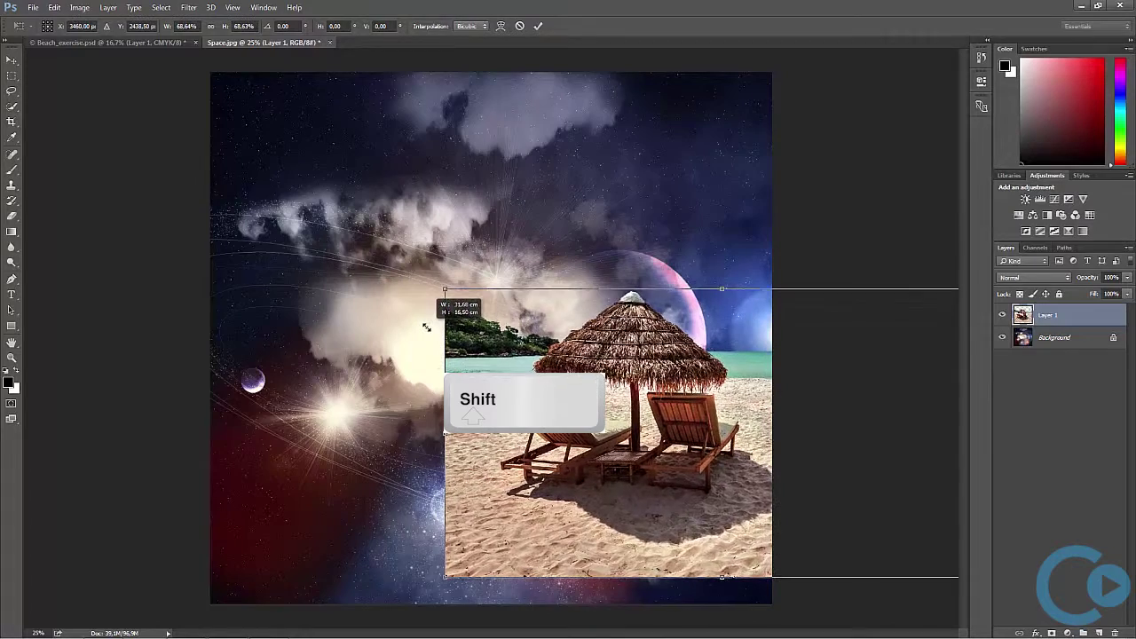
{"action": "left_click_drag", "start_coordinate": [546, 410], "coordinate": [354, 413]}
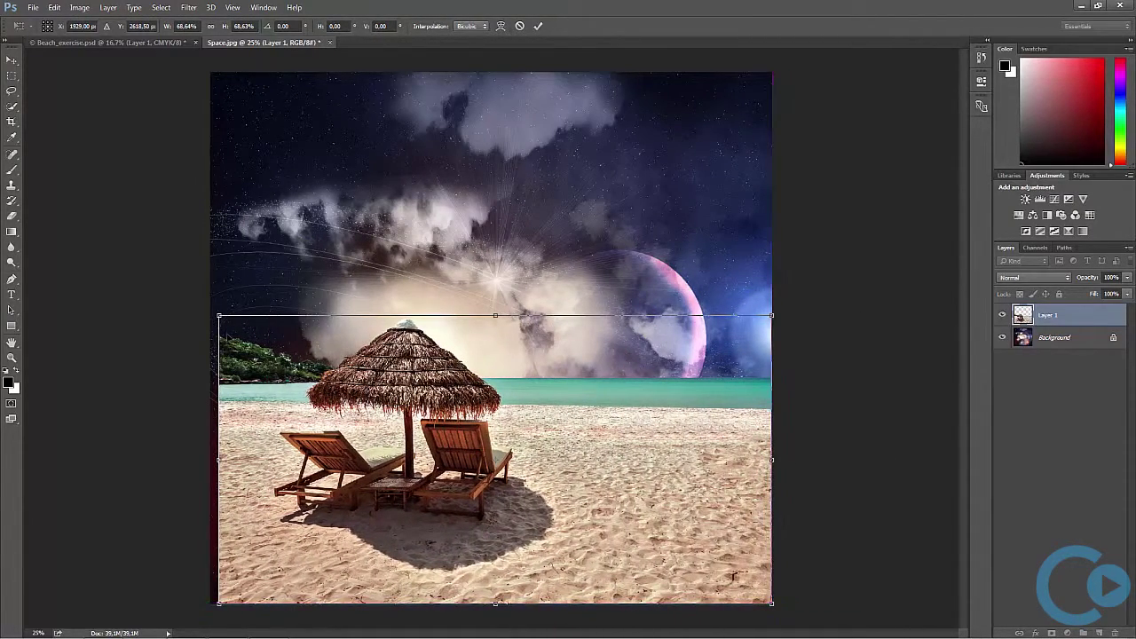
{"action": "left_click_drag", "start_coordinate": [218, 315], "coordinate": [206, 308]}
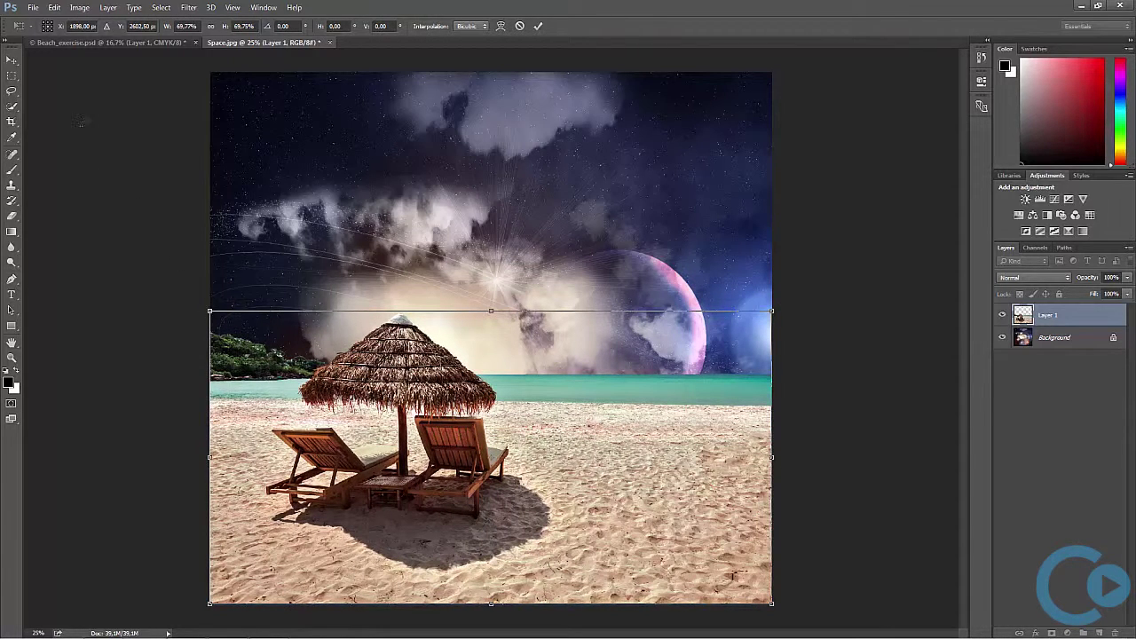
{"action": "left_click", "coordinate": [13, 63]}
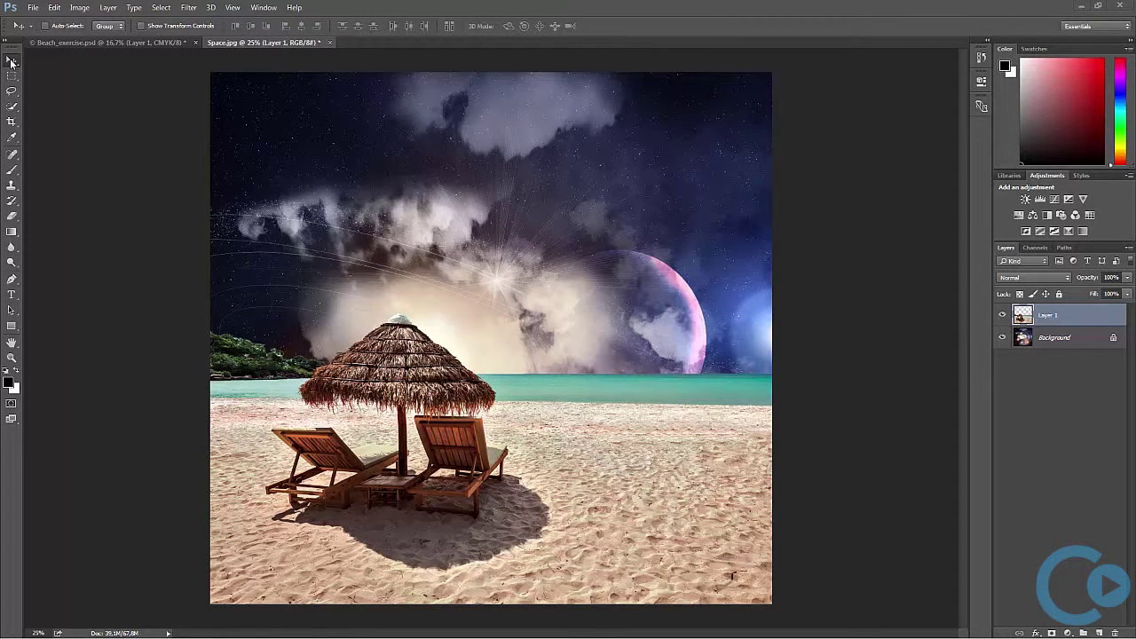
Step: Save the combined image in the Downloads folder as Space_exercise in Photoshop PSD format with layers
{"action": "left_click", "coordinate": [34, 8]}
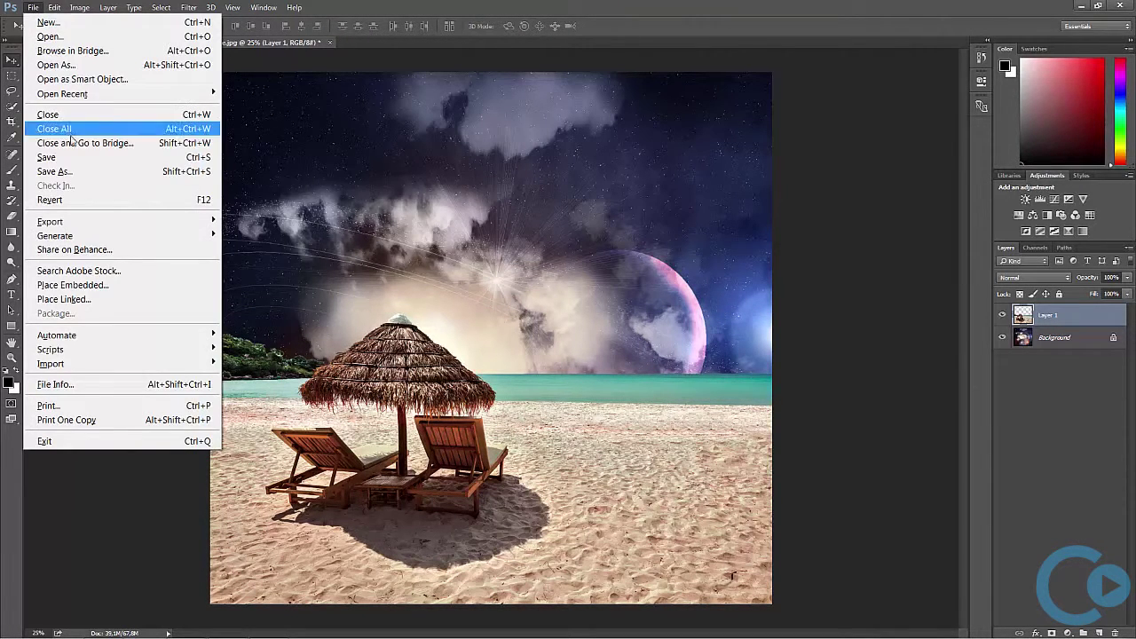
{"action": "left_click", "coordinate": [71, 172]}
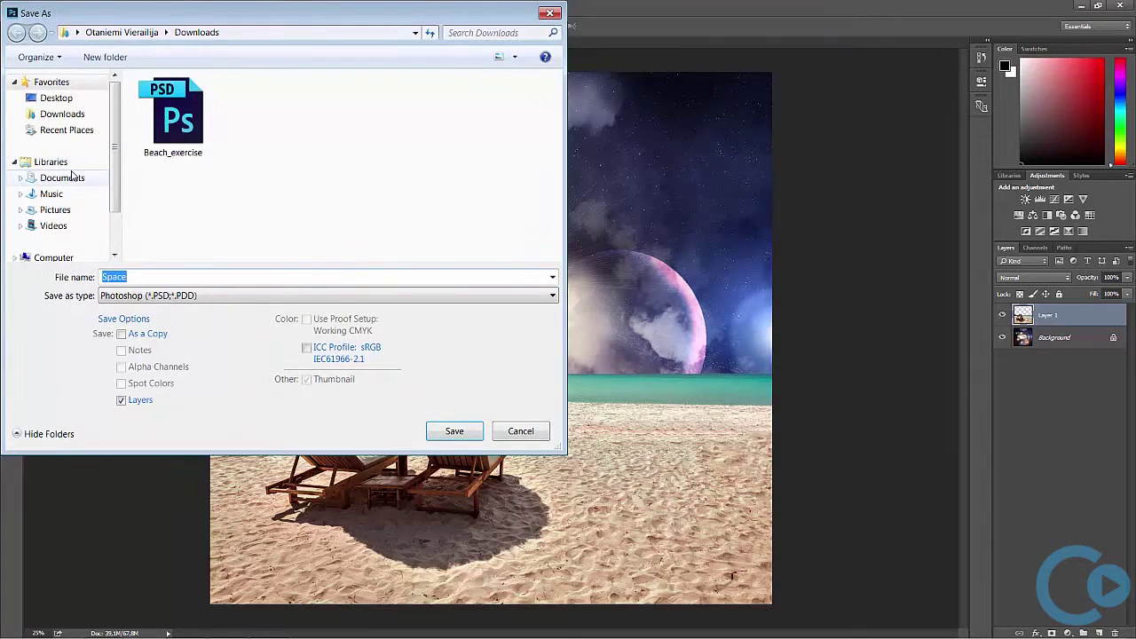
{"action": "left_click", "coordinate": [154, 276]}
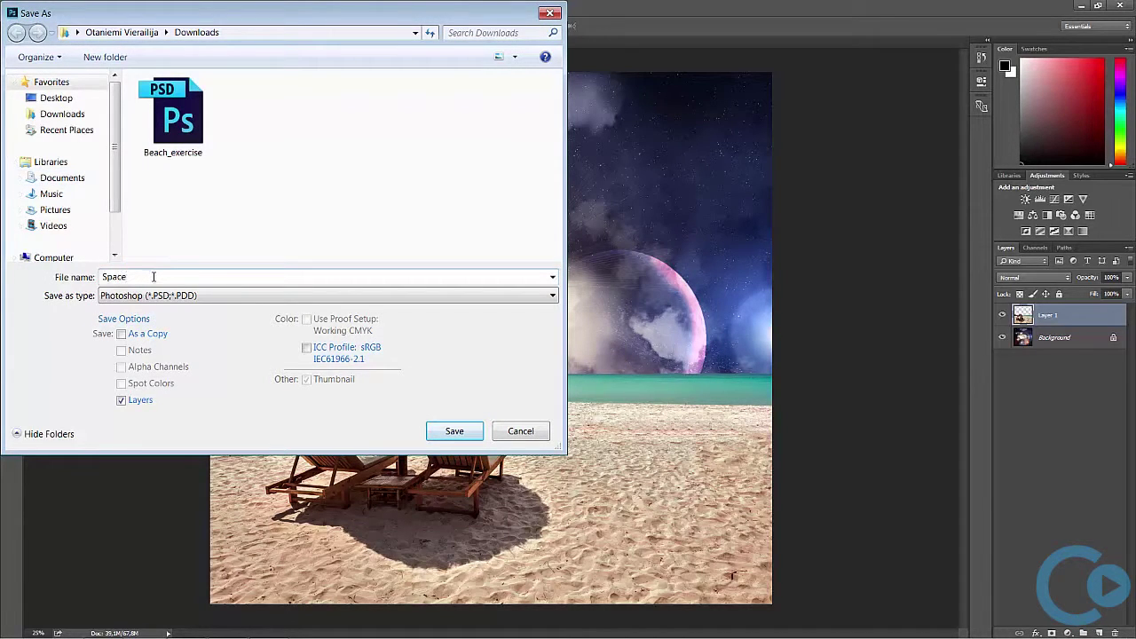
{"action": "type", "text": "_exercise"}
{"action": "key", "text": "Tab"}
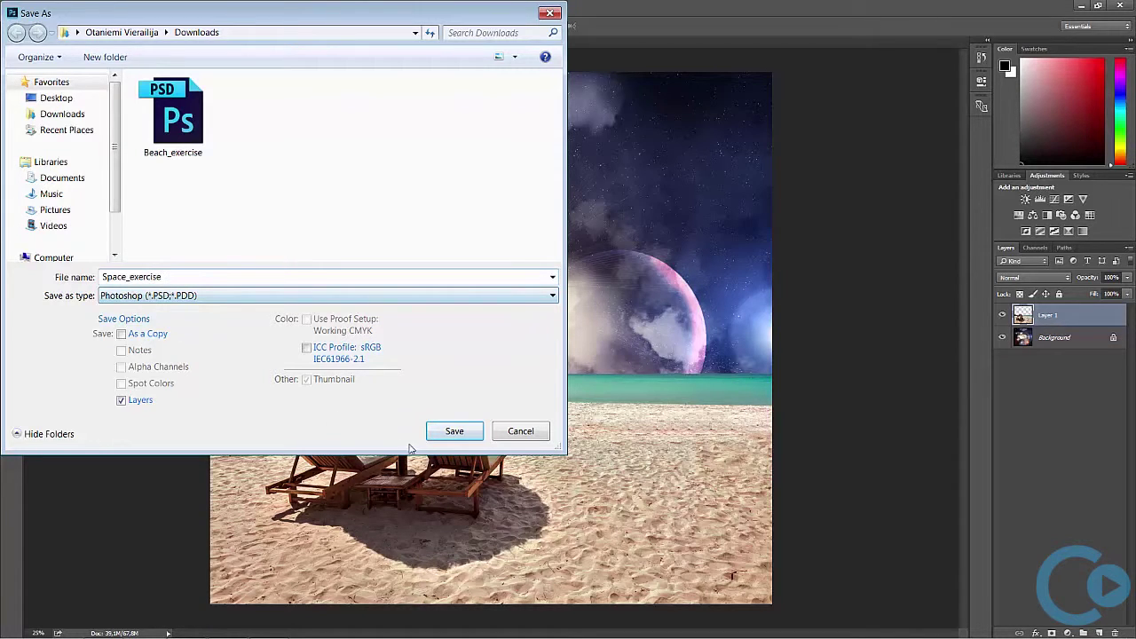
{"action": "left_click", "coordinate": [450, 433]}
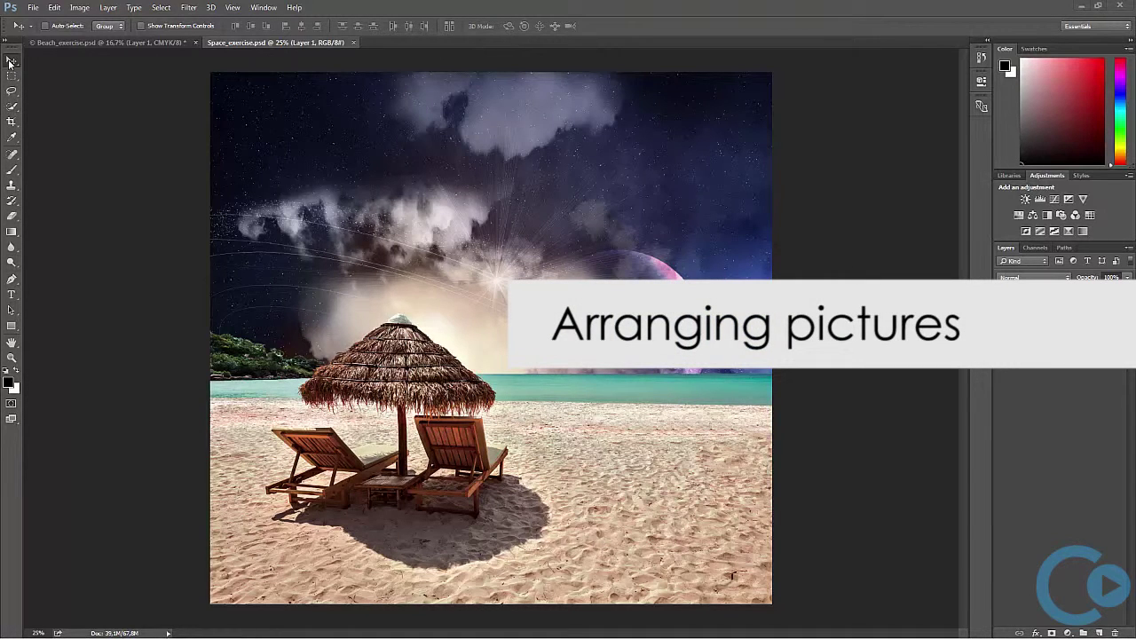
Step: Unlock the space background layer and move it straight up so the planets and stars sit above the beach horizon
{"action": "left_click", "coordinate": [1097, 339]}
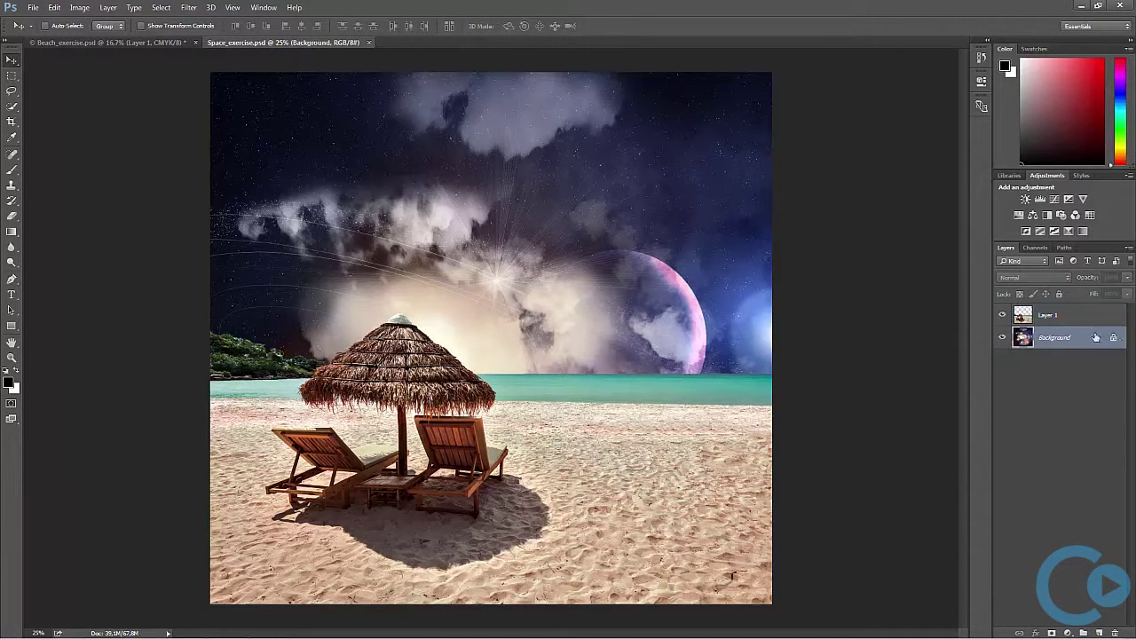
{"action": "left_click", "coordinate": [1114, 338]}
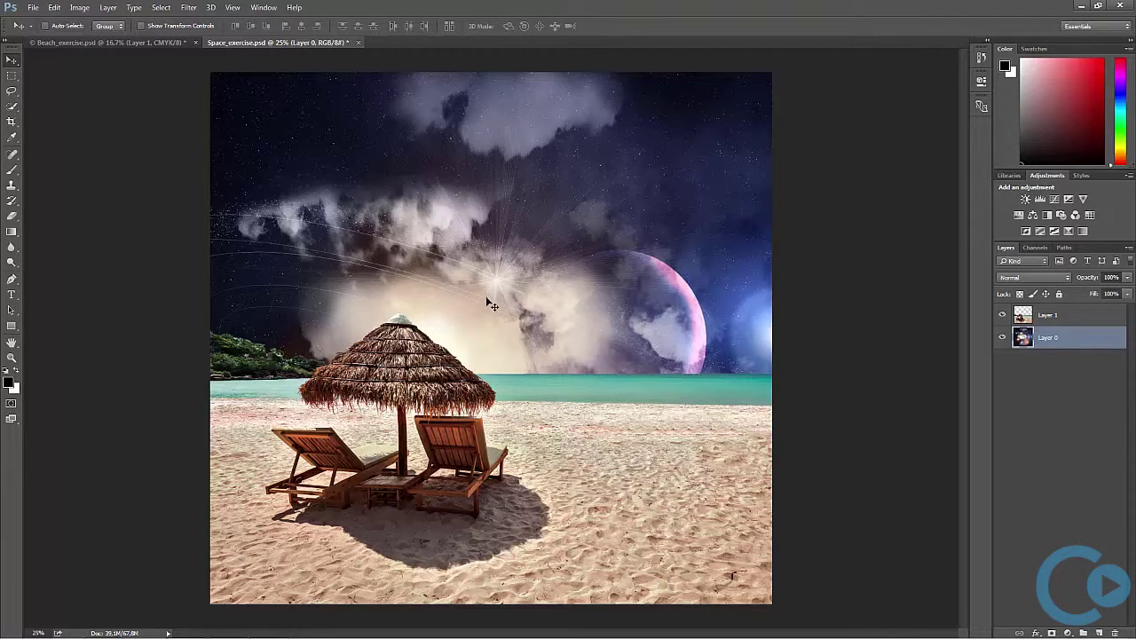
{"action": "left_click_drag", "start_coordinate": [491, 300], "coordinate": [487, 155]}
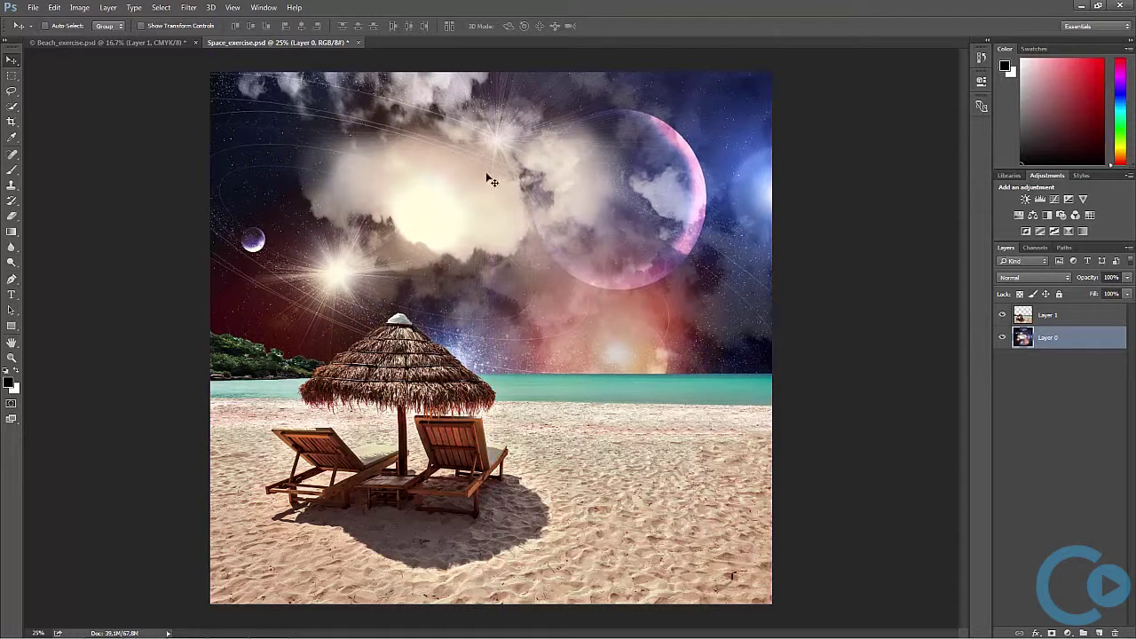
{"action": "left_click_drag", "start_coordinate": [489, 307], "coordinate": [491, 234]}
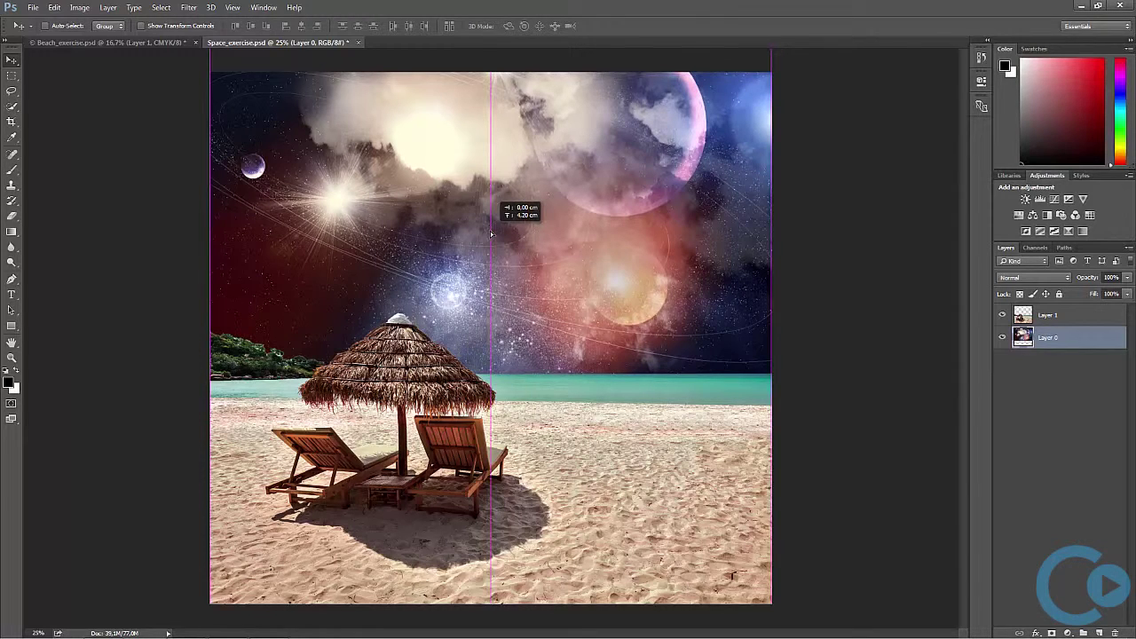
{"action": "left_click_drag", "start_coordinate": [491, 234], "coordinate": [492, 223]}
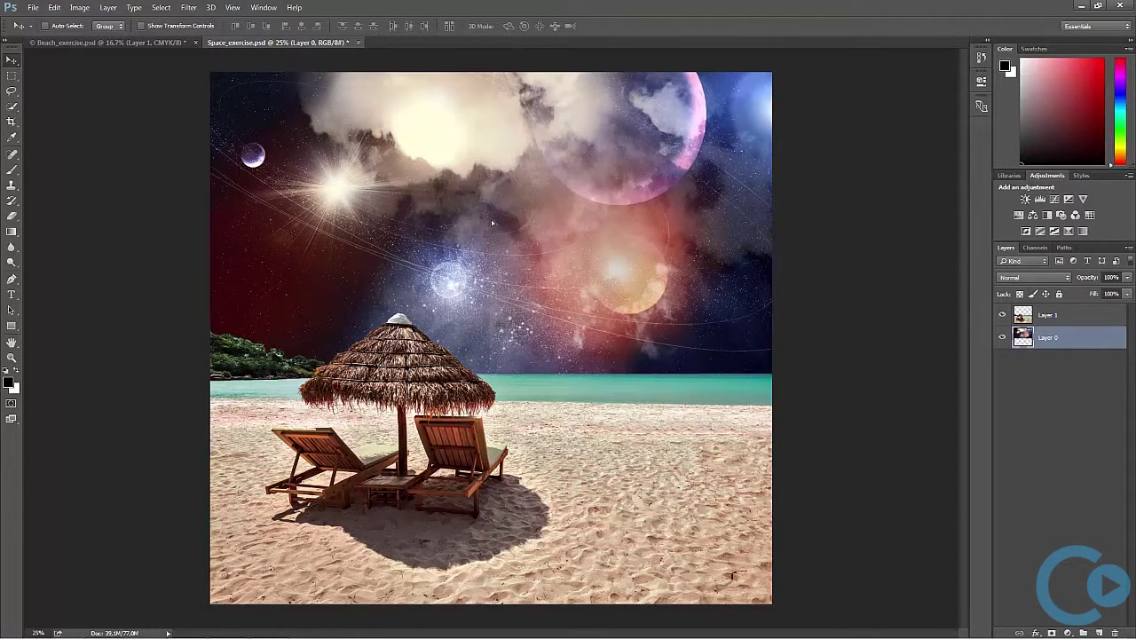
{"action": "left_click", "coordinate": [11, 61]}
Step: Rename the lower layer Space and the upper layer Beach
{"action": "double_click", "coordinate": [1049, 339]}
{"action": "key", "text": "BackSpace"}
{"action": "type", "text": "S"}
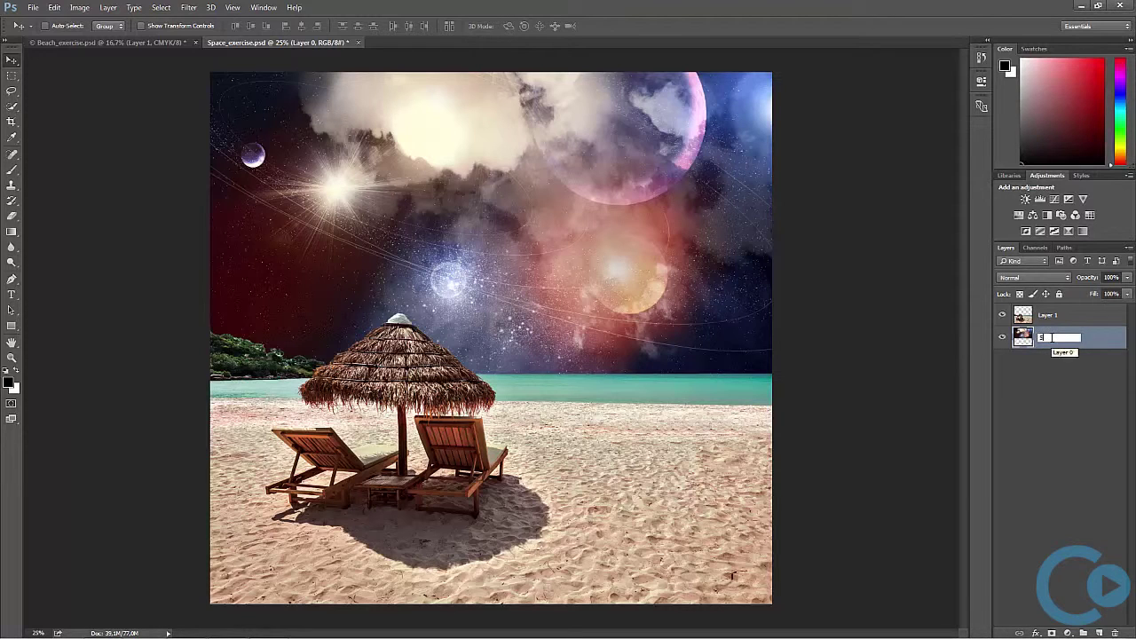
{"action": "type", "text": "pace"}
{"action": "left_click", "coordinate": [1046, 318]}
{"action": "double_click", "coordinate": [1047, 318]}
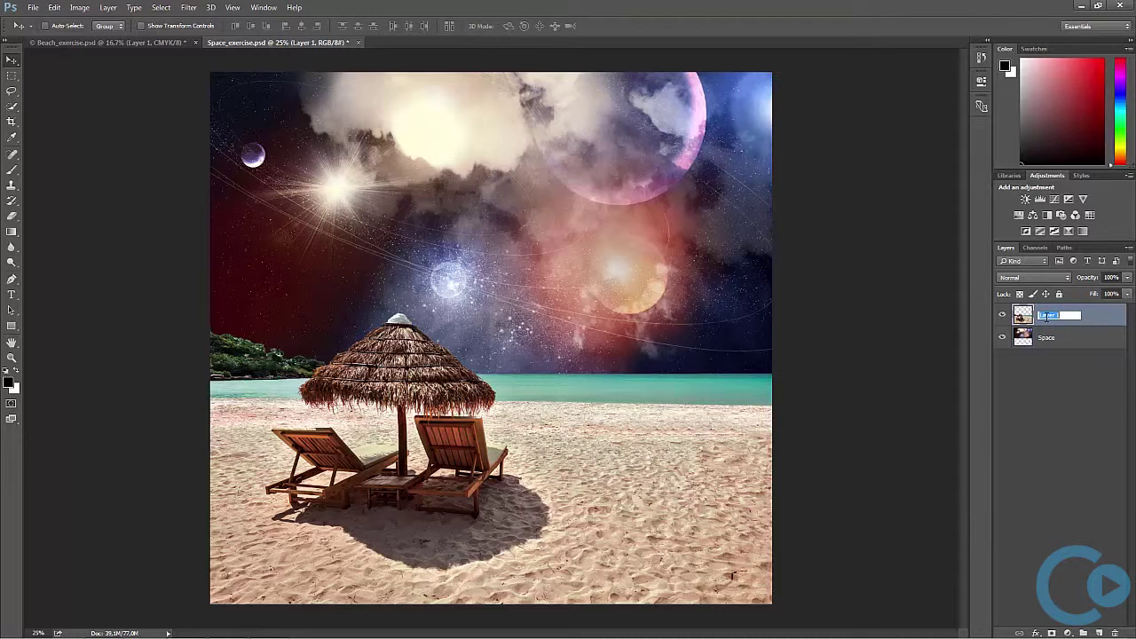
{"action": "type", "text": "Beach"}
{"action": "key", "text": "Return"}
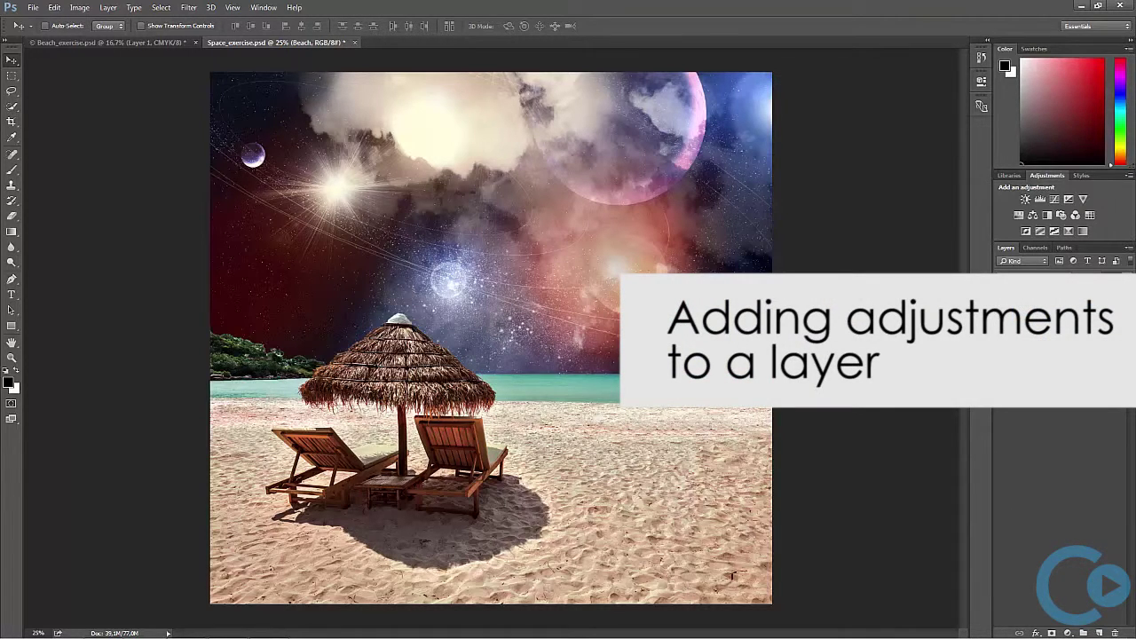
Step: Add a Brightness/Contrast adjustment layer with brightness -20 and contrast 20, and clip it to the Beach layer only
{"action": "left_click", "coordinate": [1025, 199]}
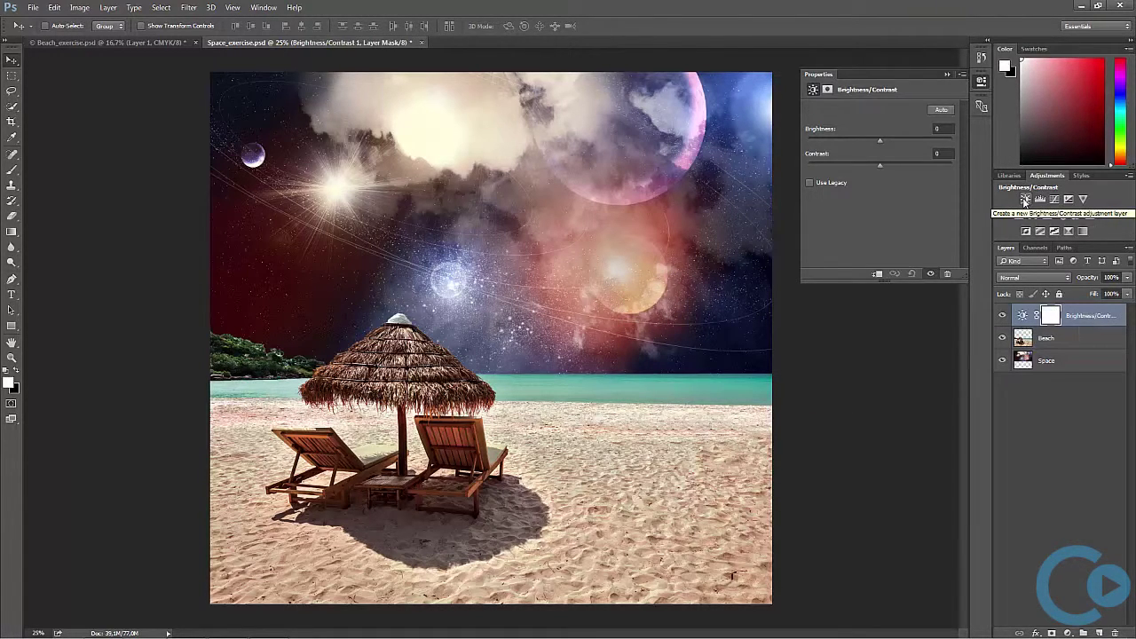
{"action": "left_click", "coordinate": [939, 129]}
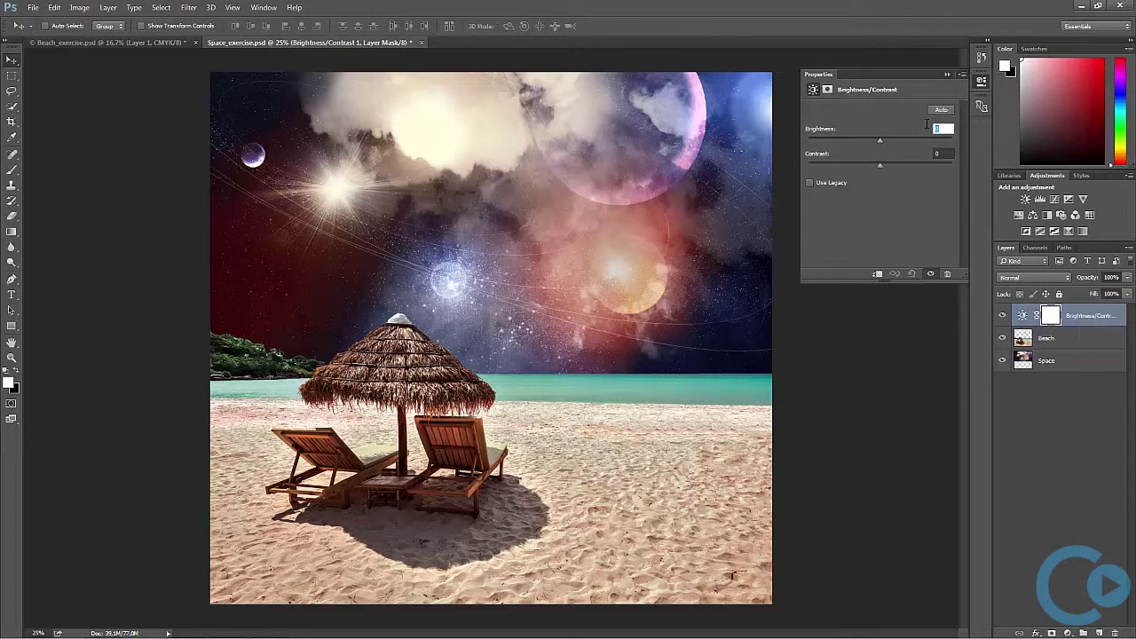
{"action": "type", "text": "-20"}
{"action": "key", "text": "Tab"}
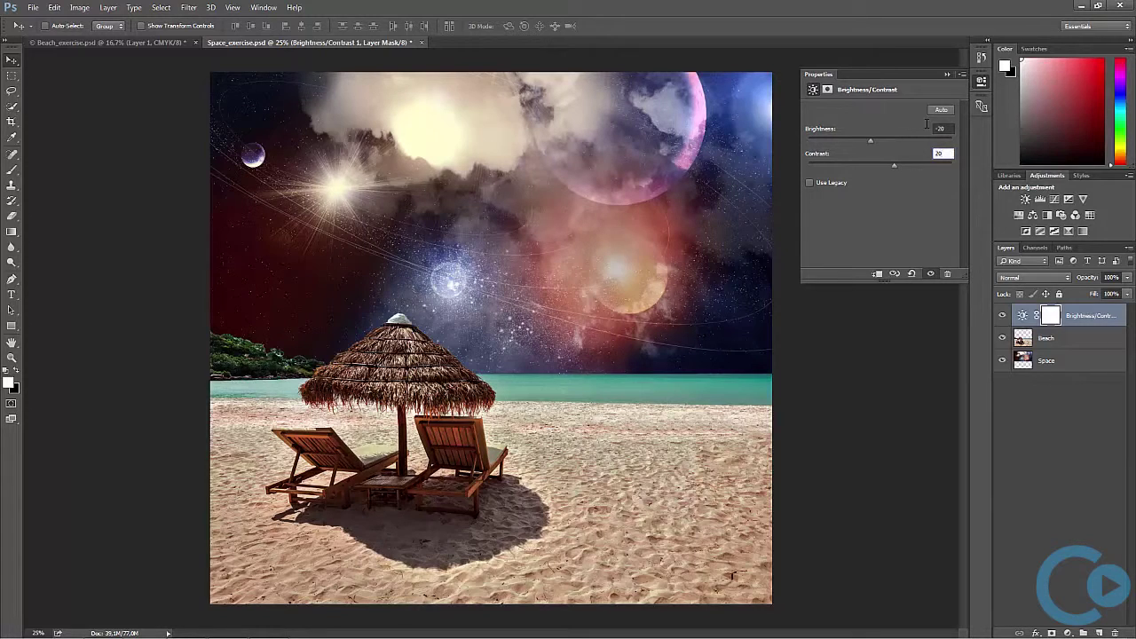
{"action": "type", "text": "20"}
{"action": "key", "text": "Return"}
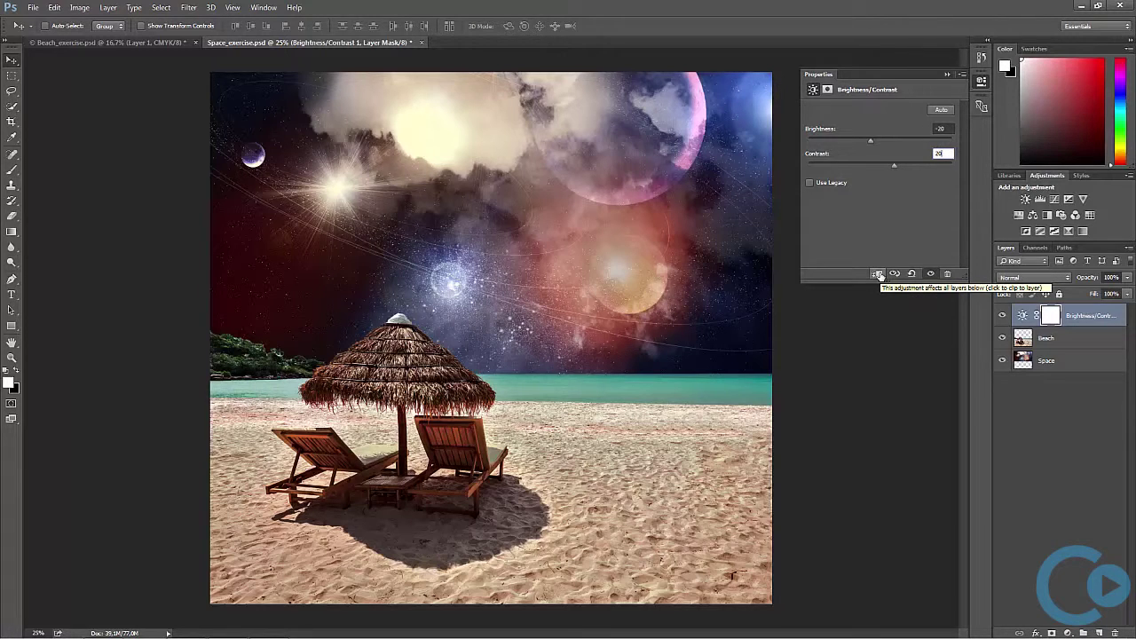
{"action": "left_click", "coordinate": [878, 274]}
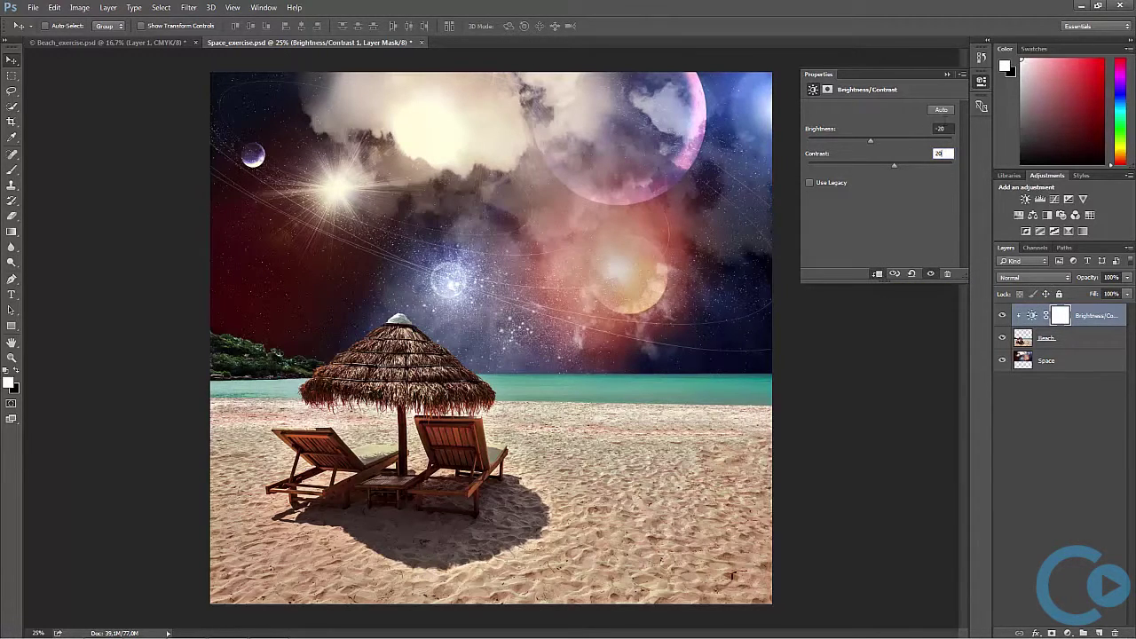
{"action": "left_click", "coordinate": [946, 76]}
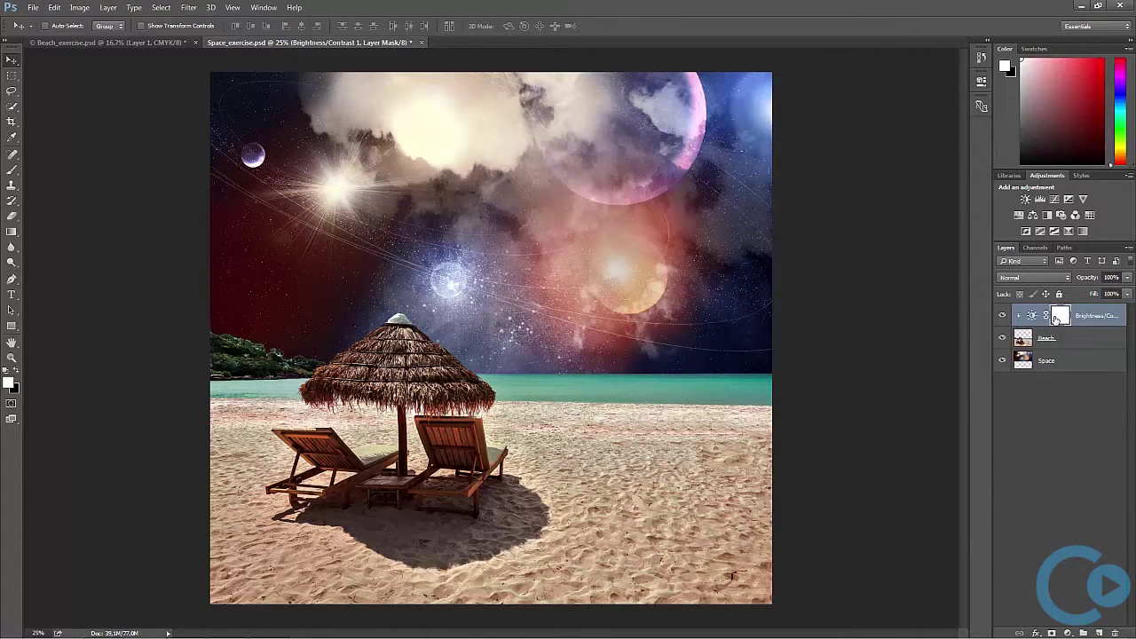
Step: Rename the Brightness/Contrast adjustment layer Beach Adjustment
{"action": "double_click", "coordinate": [1094, 315]}
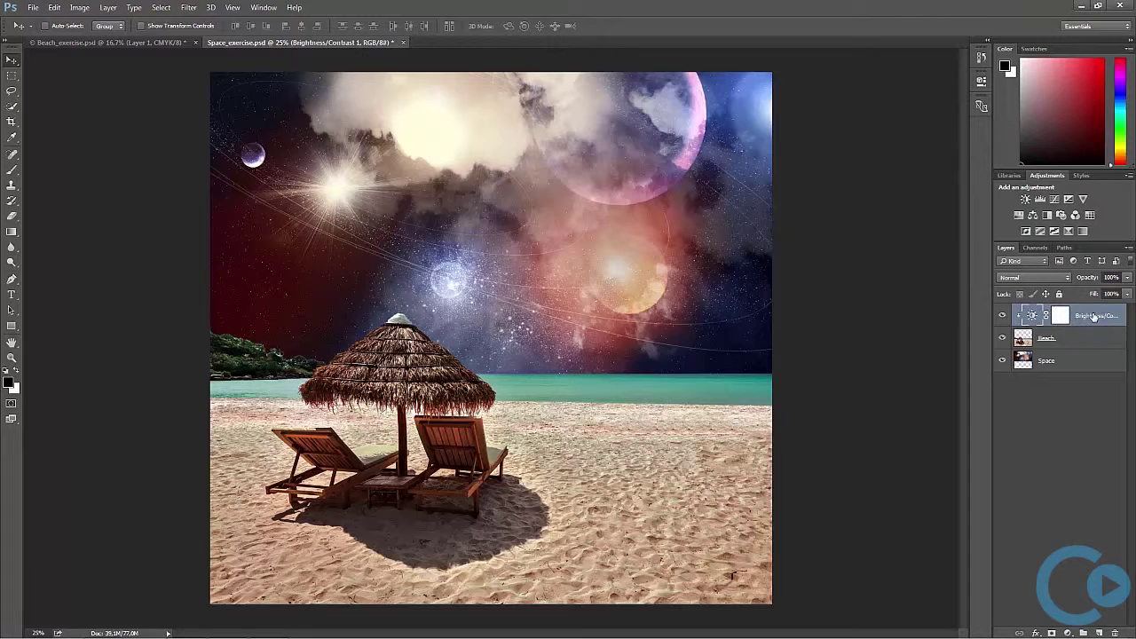
{"action": "type", "text": "Be"}
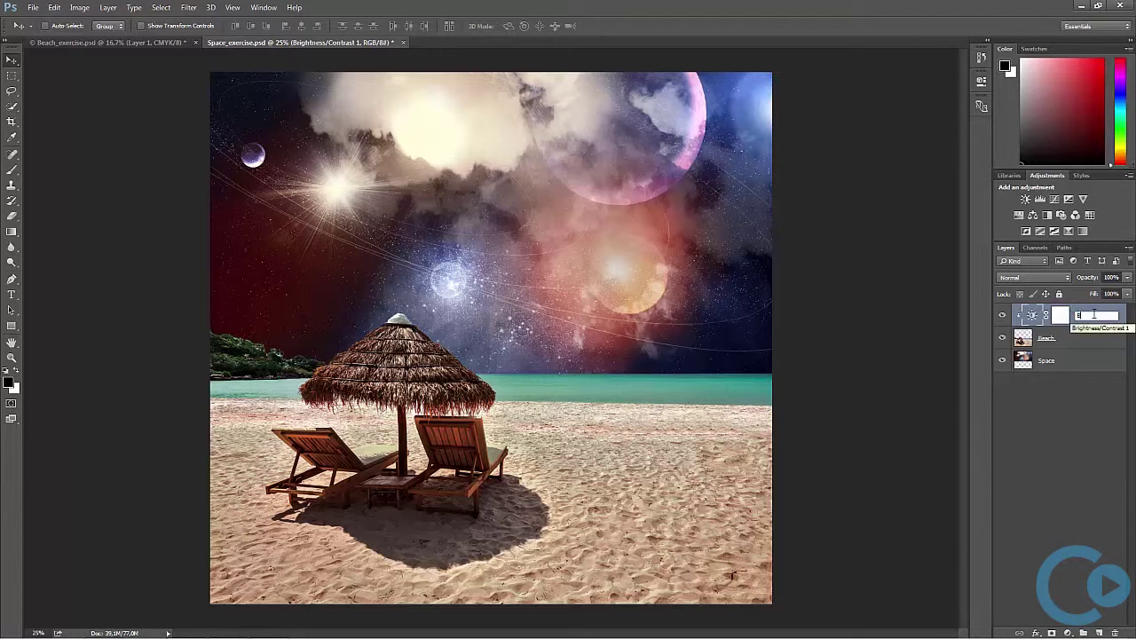
{"action": "type", "text": "ach Adjustment"}
{"action": "left_click", "coordinate": [1048, 424]}
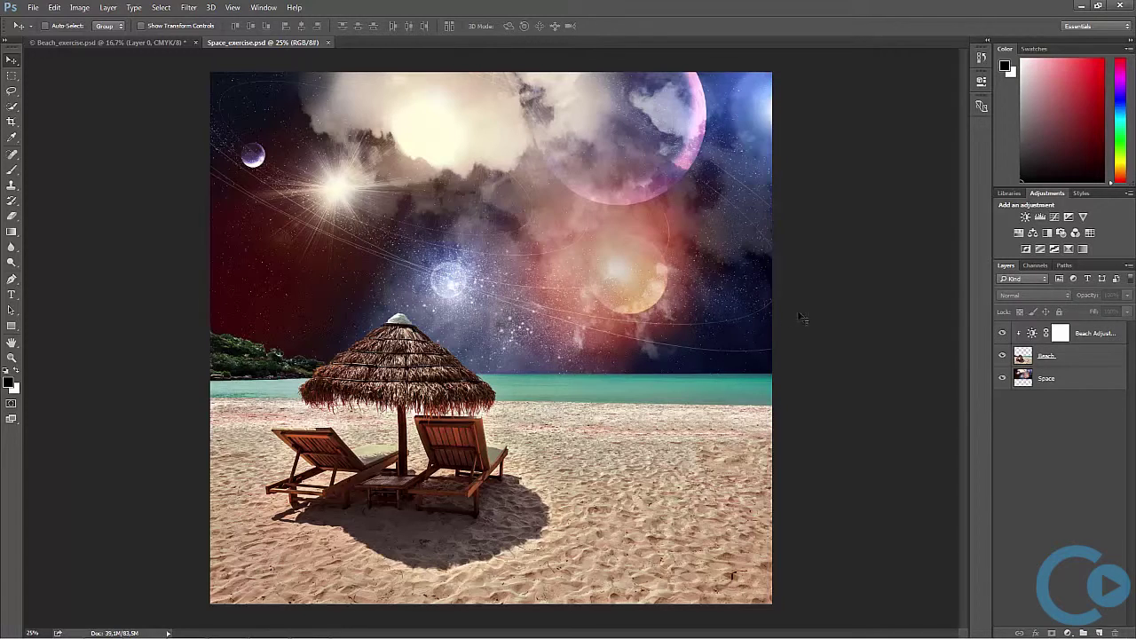
Step: Within a selection of the Beach layer's outline, darken the straw parasol's right edge with the Burn tool at Midtones, 50% exposure, and deselect
{"action": "left_click", "coordinate": [1053, 358], "text": "ctrl"}
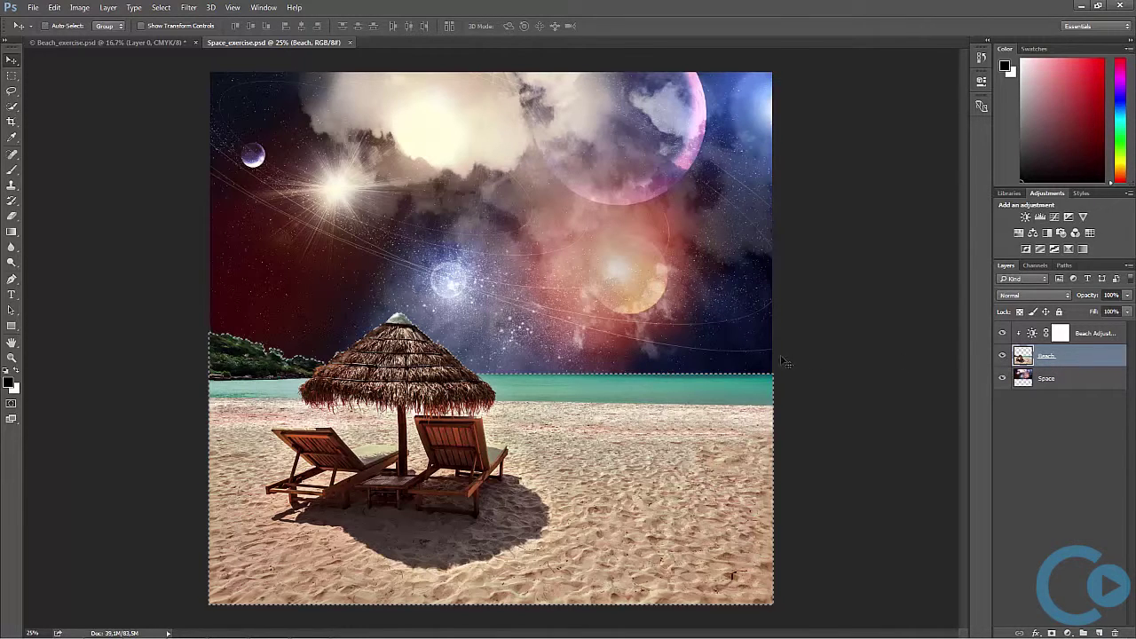
{"action": "left_click", "coordinate": [10, 263]}
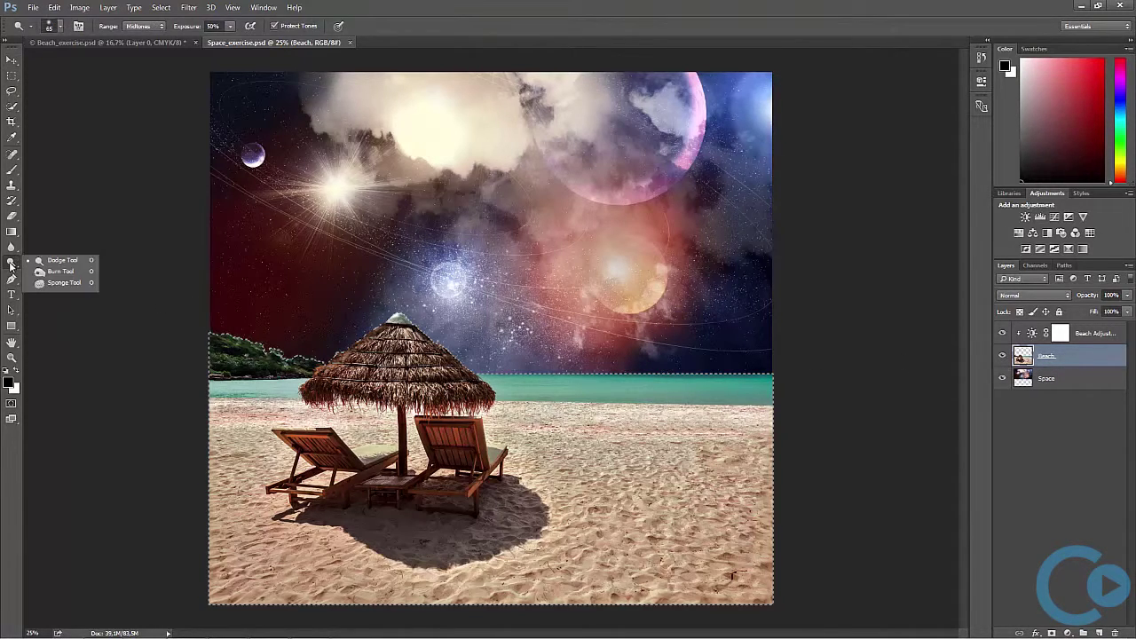
{"action": "left_click", "coordinate": [55, 271]}
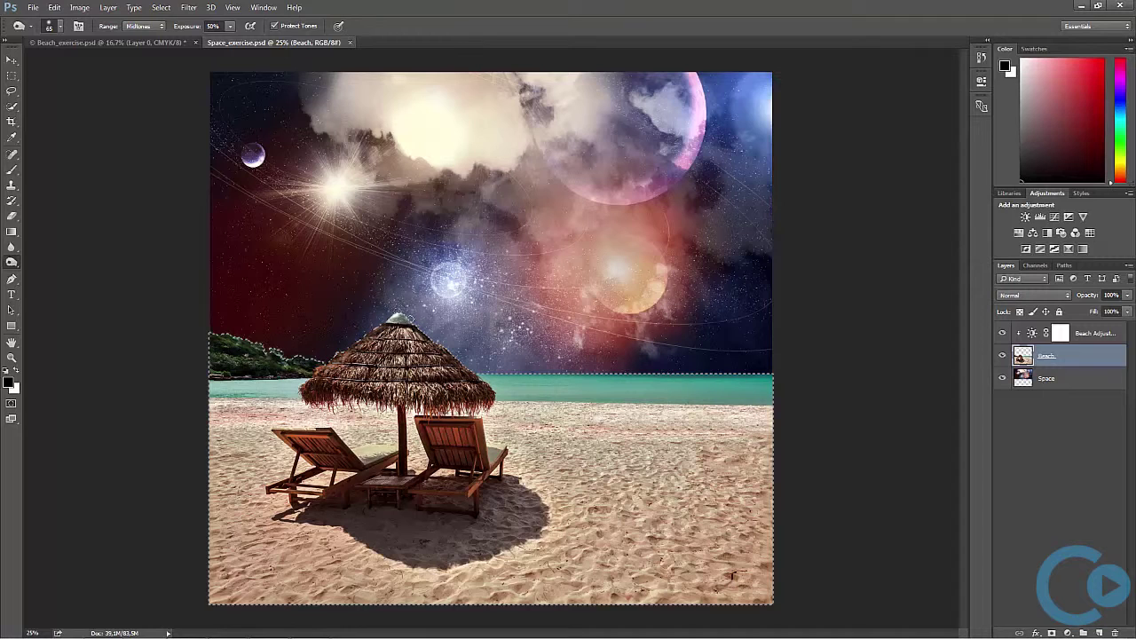
{"action": "left_click_drag", "start_coordinate": [434, 340], "coordinate": [495, 369]}
{"action": "key", "text": "ctrl+d"}
{"action": "left_click", "coordinate": [12, 62]}
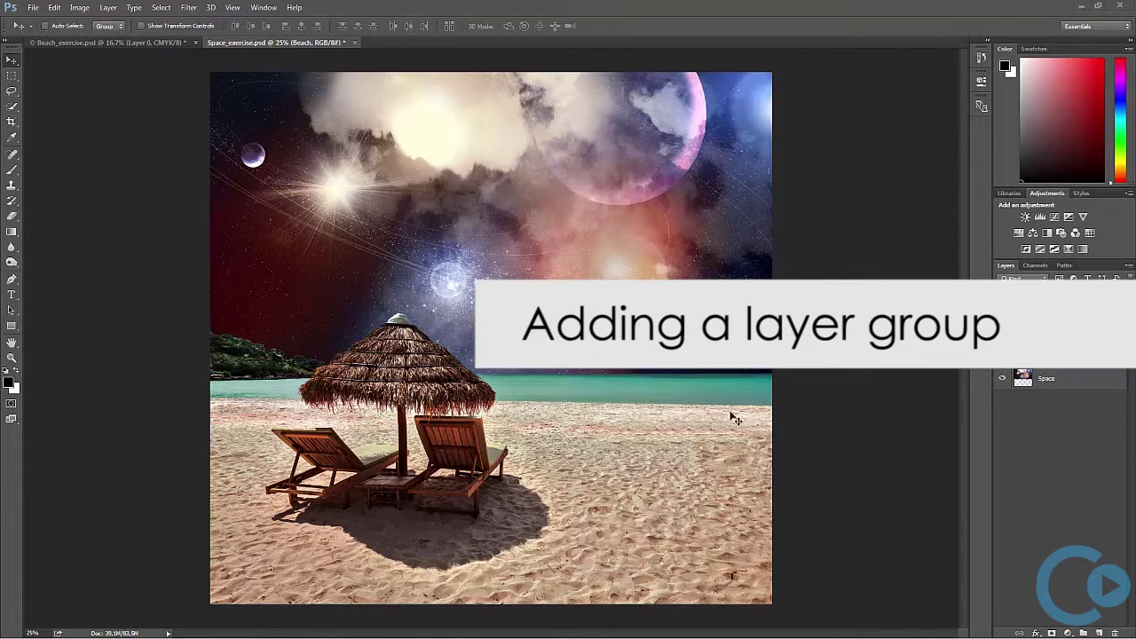
Step: Create a new layer group at the top of the layer stack and name it Background
{"action": "left_click", "coordinate": [1085, 631]}
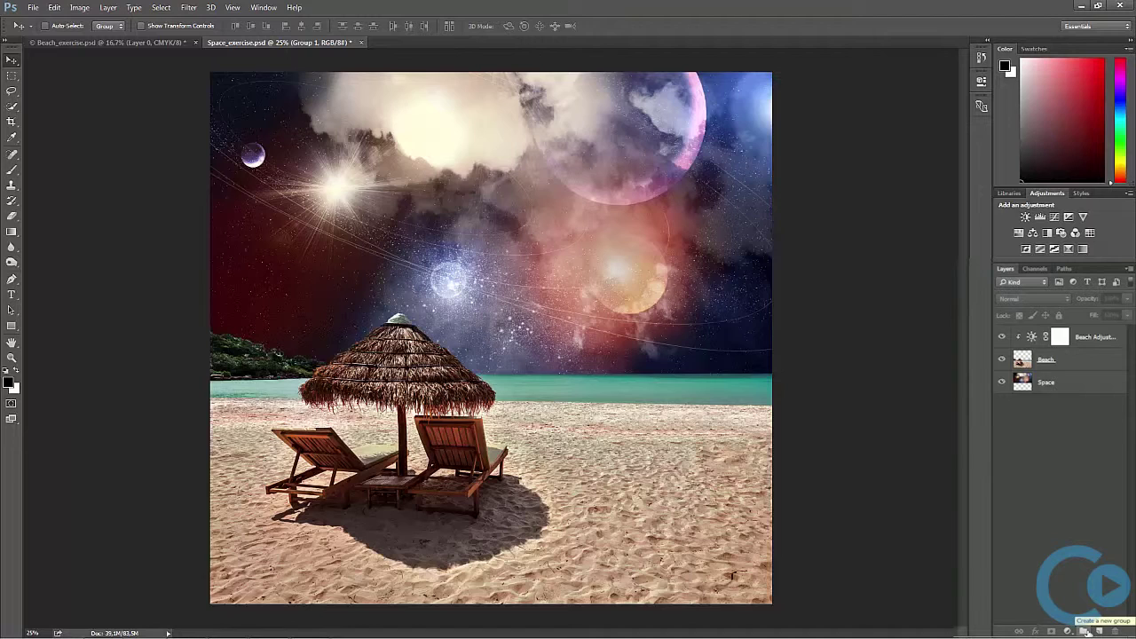
{"action": "left_click", "coordinate": [1085, 630]}
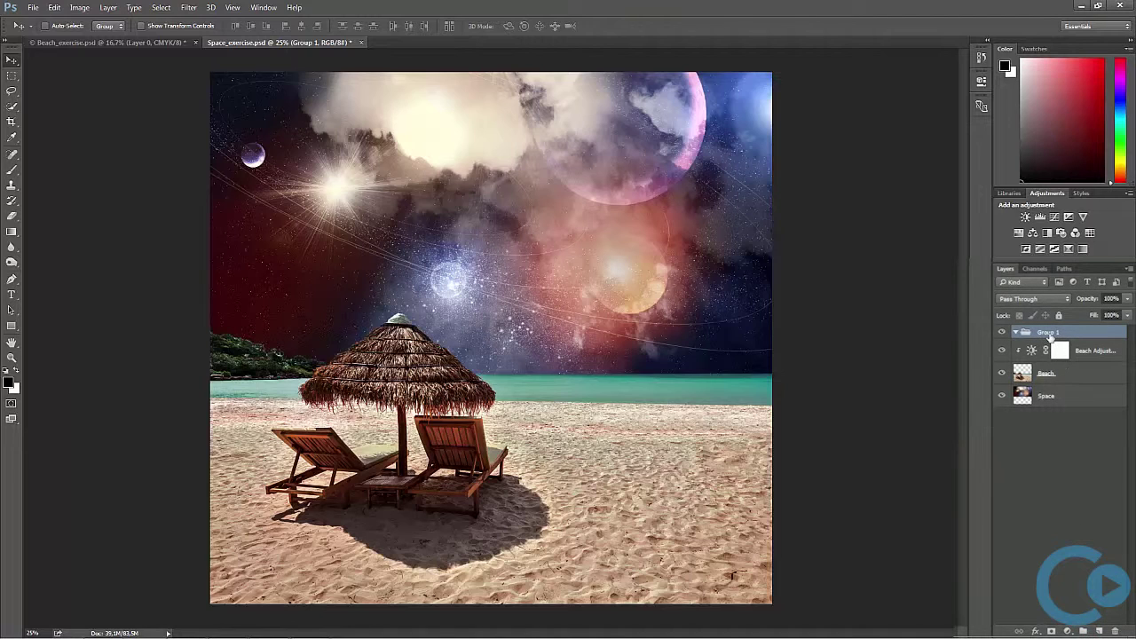
{"action": "double_click", "coordinate": [1048, 332]}
{"action": "type", "text": "Ba"}
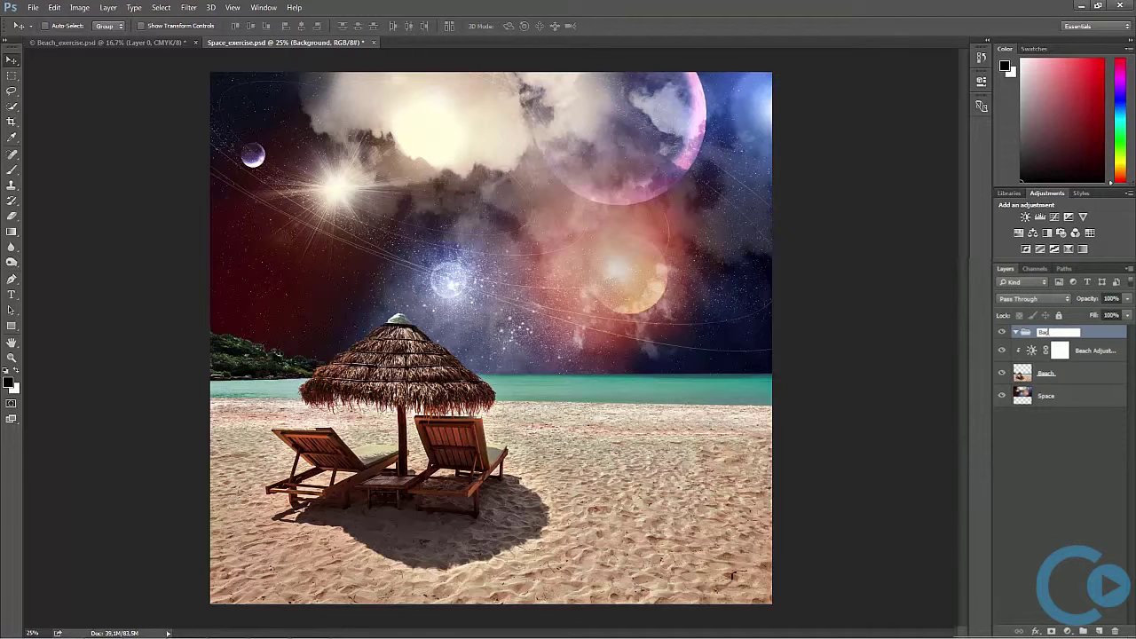
{"action": "type", "text": "ckground"}
{"action": "left_click", "coordinate": [1062, 450]}
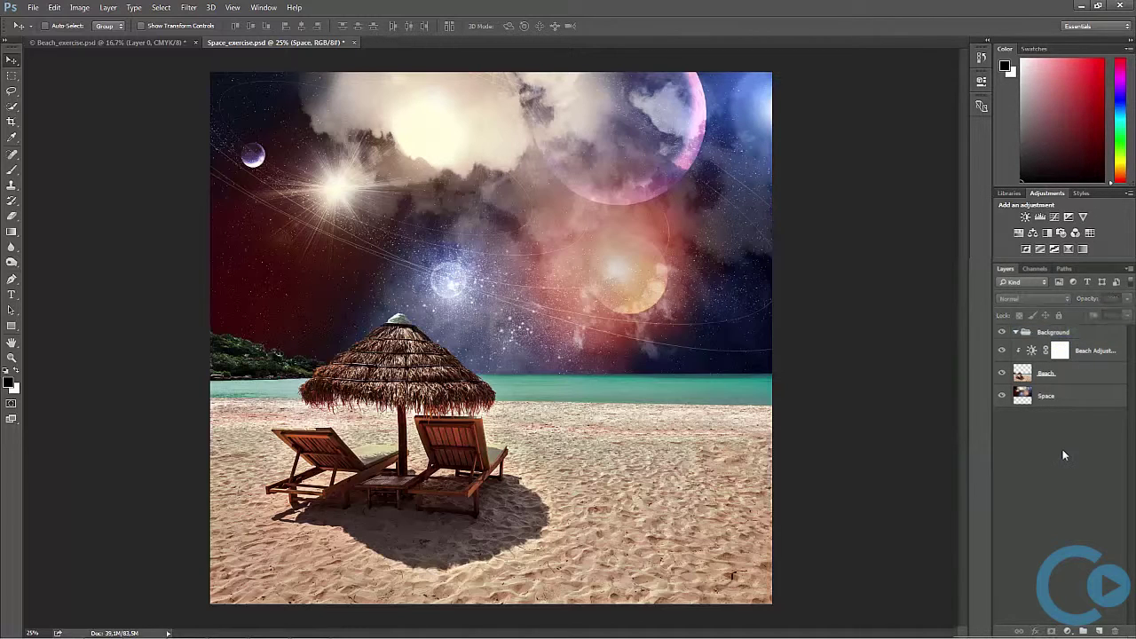
Step: Move the Beach Adjustment, Beach and Space layers together into the Background group and collapse the group
{"action": "left_click", "coordinate": [1061, 350], "text": "shift"}
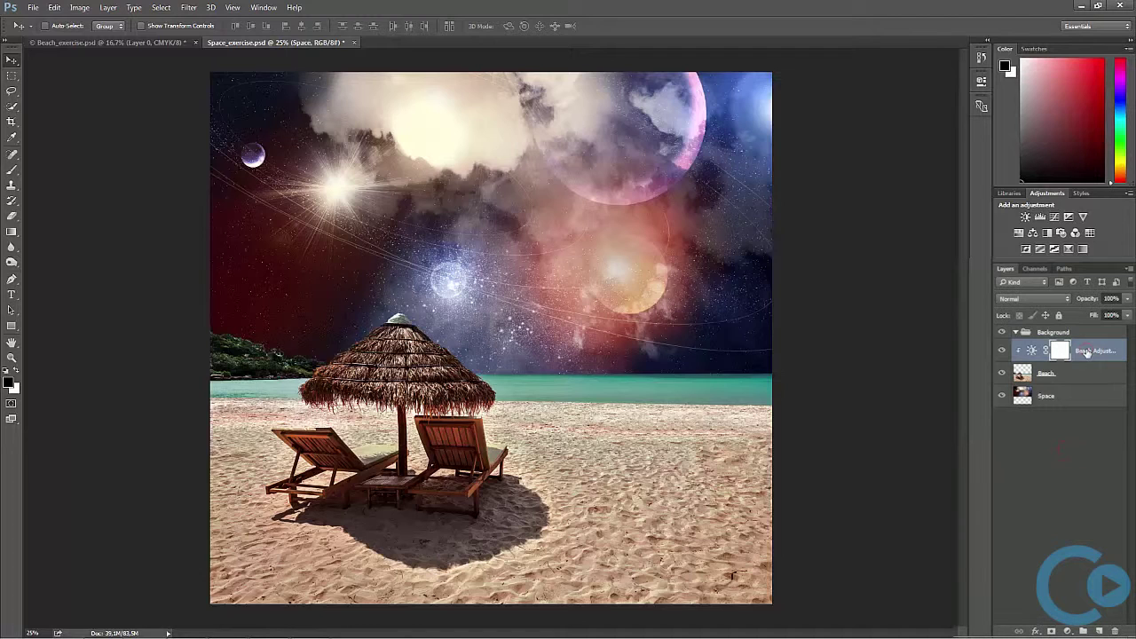
{"action": "left_click", "coordinate": [1069, 376], "text": "shift"}
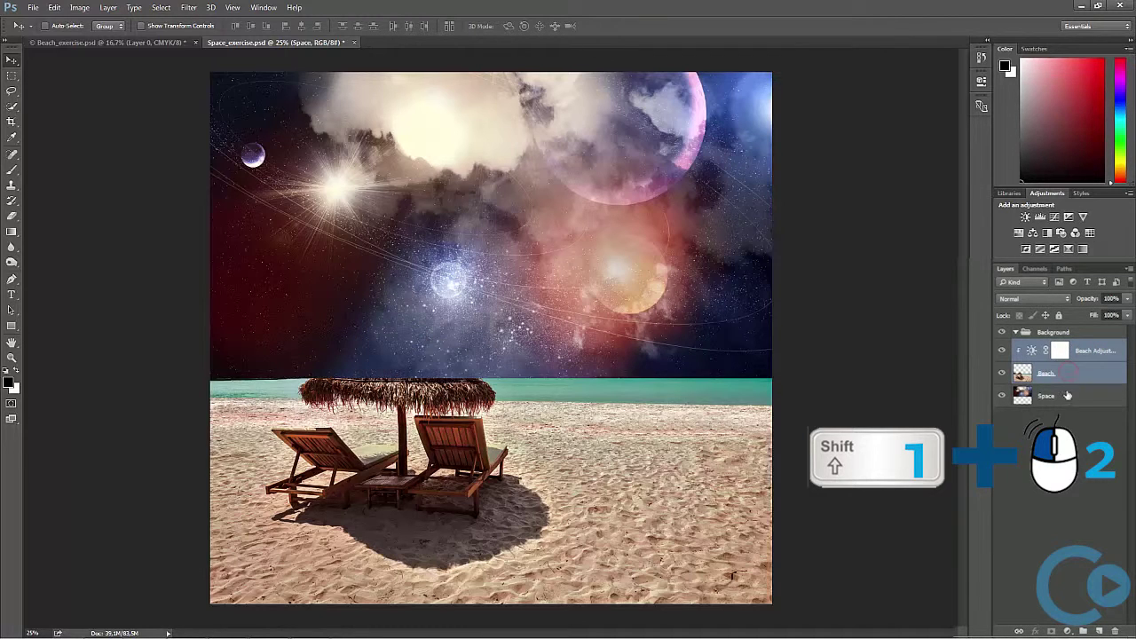
{"action": "left_click", "coordinate": [1068, 402], "text": "shift"}
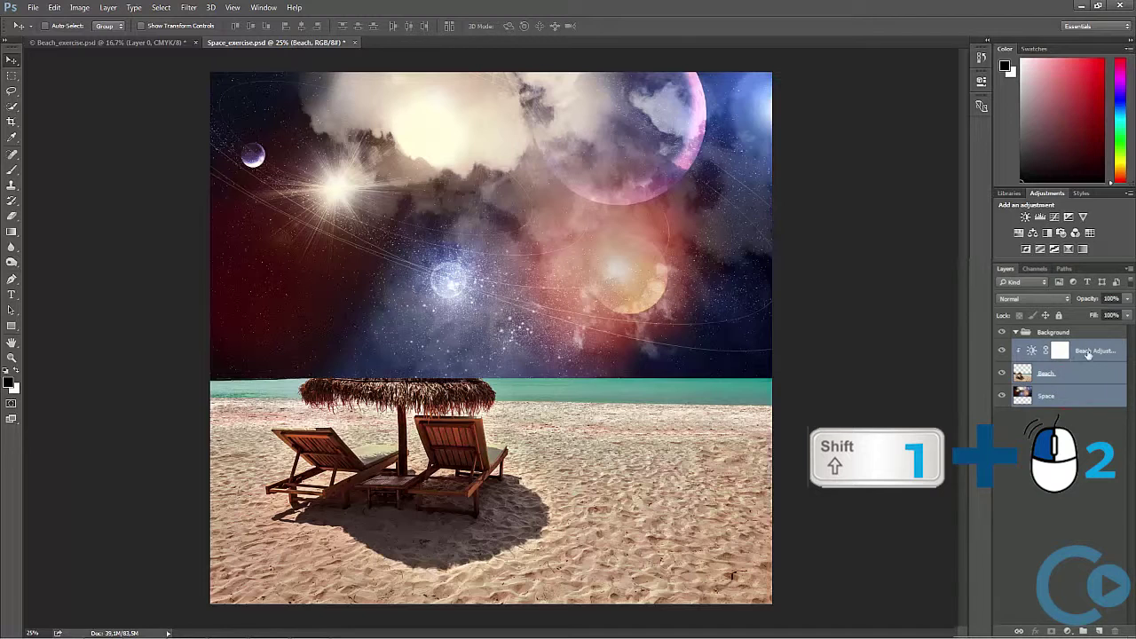
{"action": "left_click_drag", "start_coordinate": [1089, 355], "coordinate": [1047, 335]}
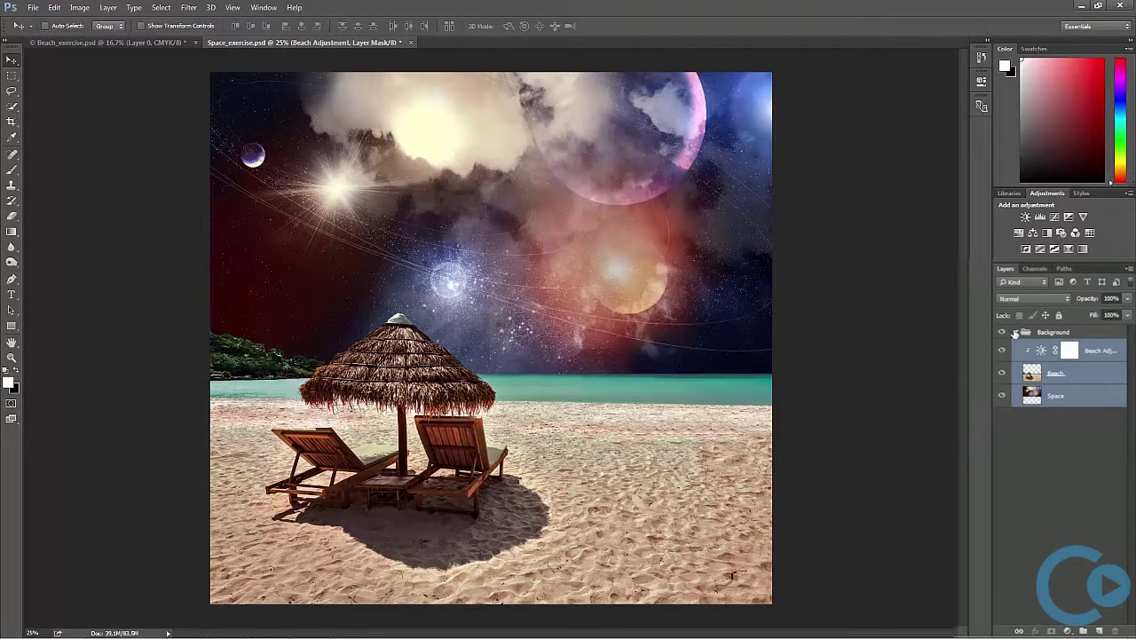
{"action": "left_click", "coordinate": [1014, 332]}
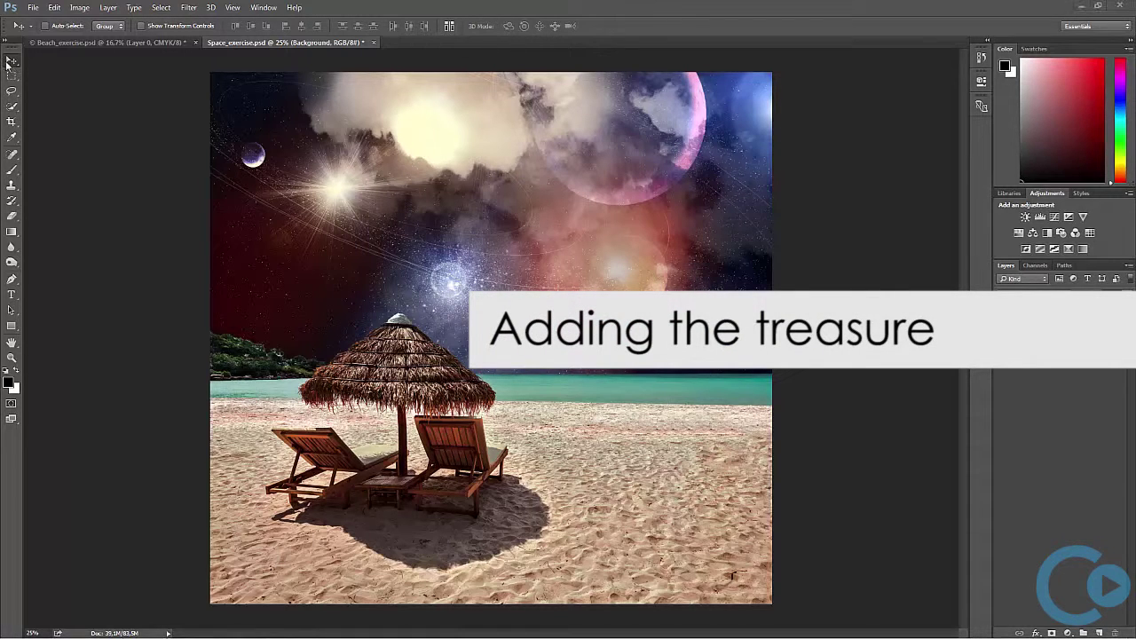
Step: Open the image file Treasure.jpg
{"action": "left_click", "coordinate": [33, 8]}
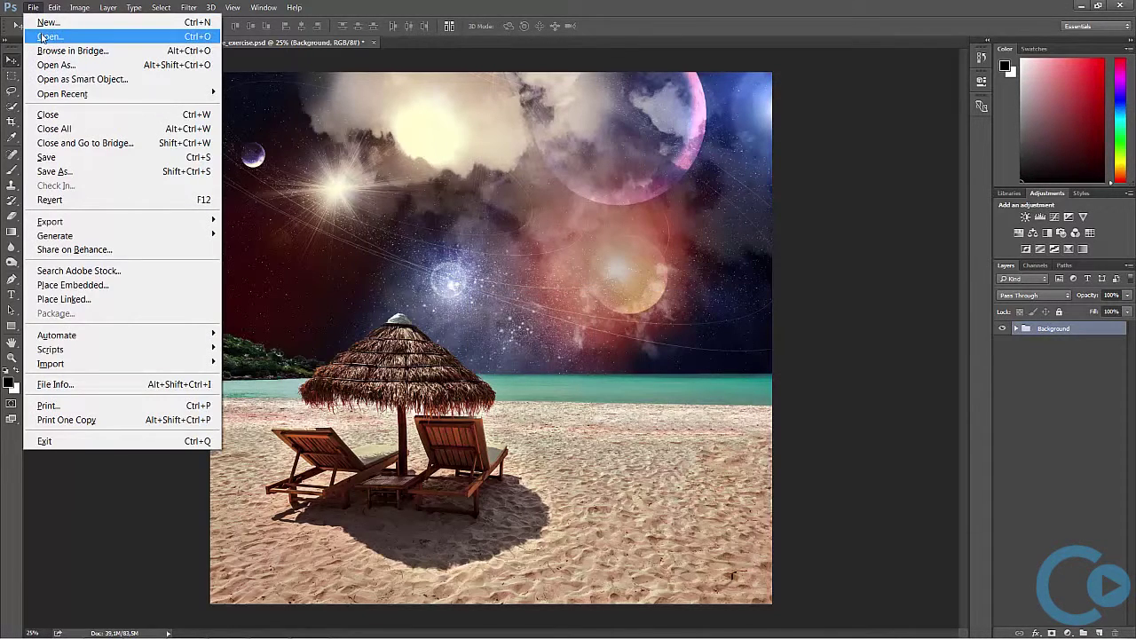
{"action": "left_click", "coordinate": [44, 36]}
{"action": "double_click", "coordinate": [519, 129]}
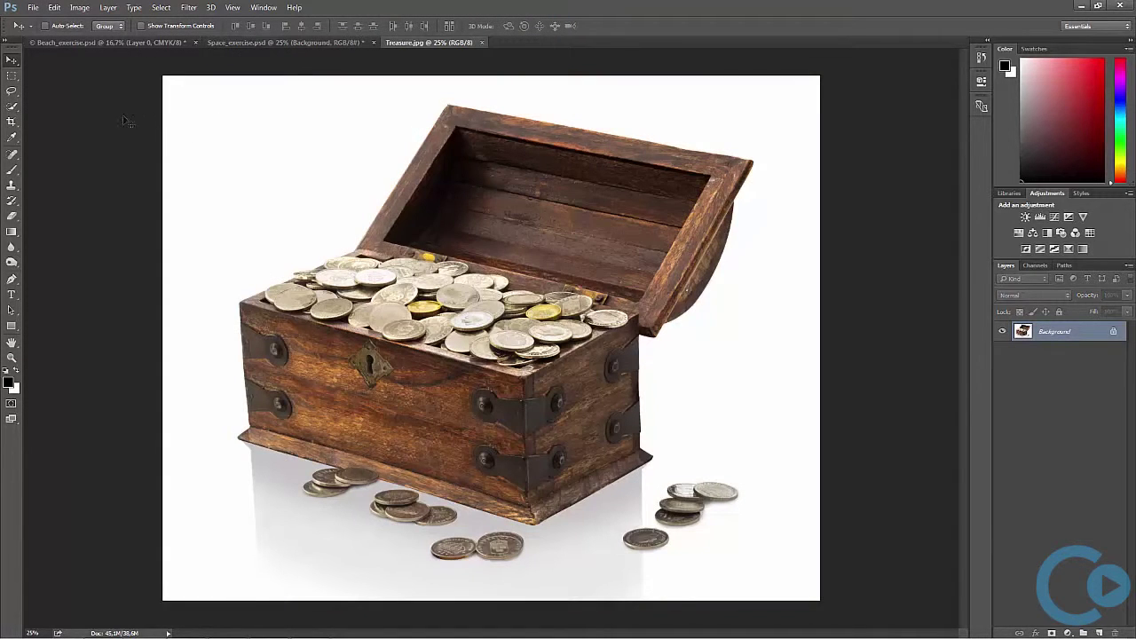
Step: Select all the white background around the treasure chest with the Quick Selection tool, excluding the chest and the loose coins
{"action": "left_click", "coordinate": [12, 107]}
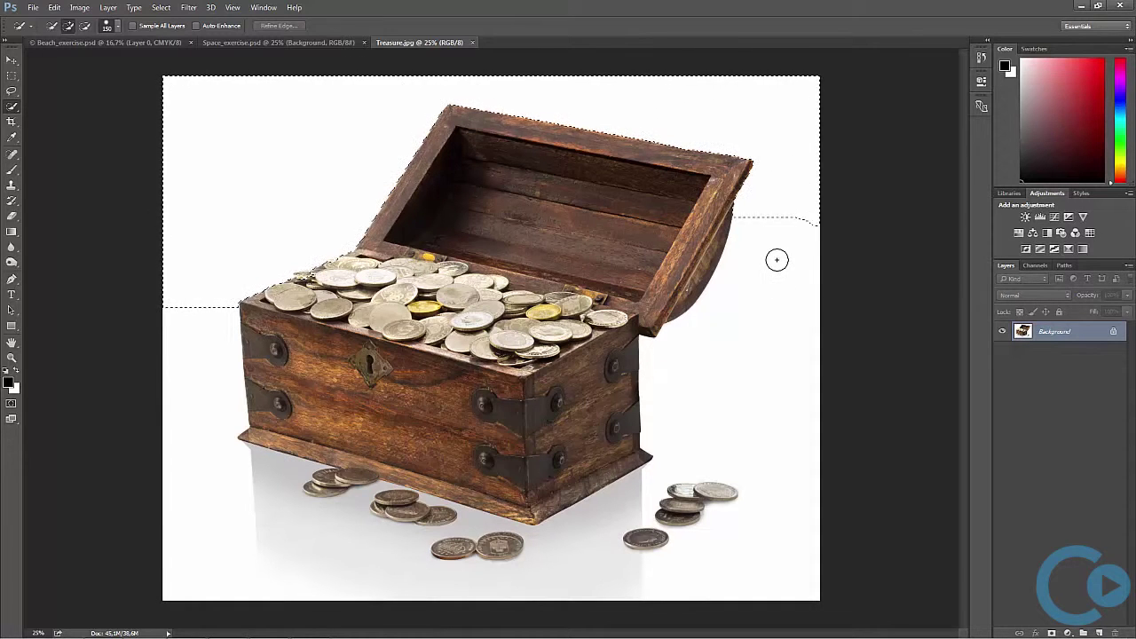
{"action": "mouse_move", "coordinate": [777, 260]}
{"action": "left_mouse_down"}
{"action": "mouse_move", "coordinate": [732, 434]}
{"action": "mouse_move", "coordinate": [766, 448]}
{"action": "mouse_move", "coordinate": [794, 526]}
{"action": "left_mouse_up"}
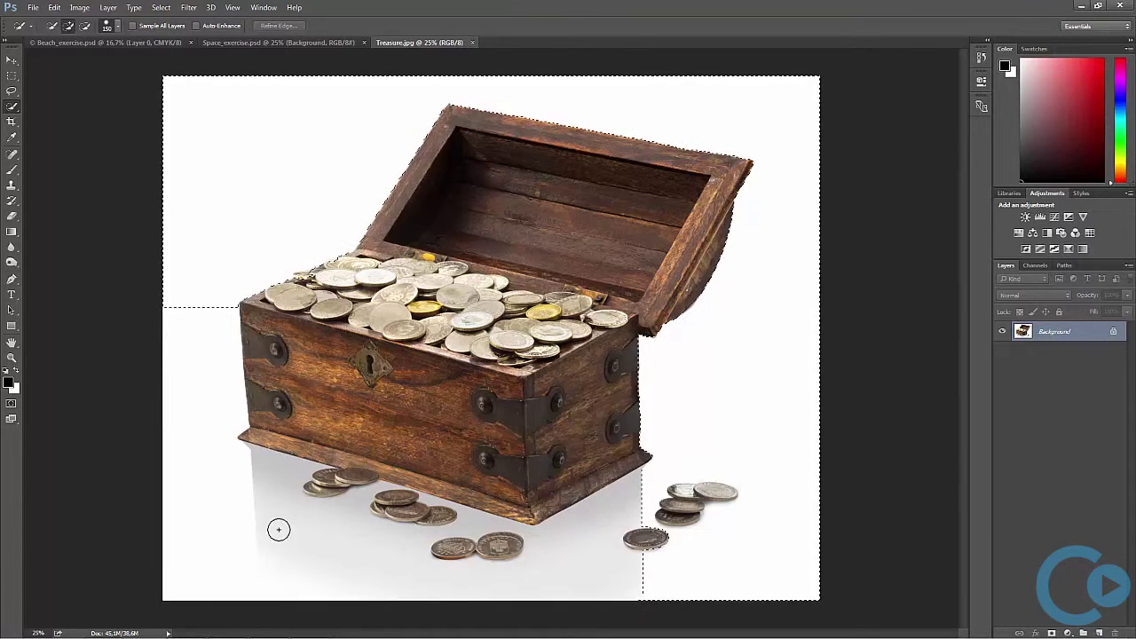
{"action": "left_click", "coordinate": [201, 495]}
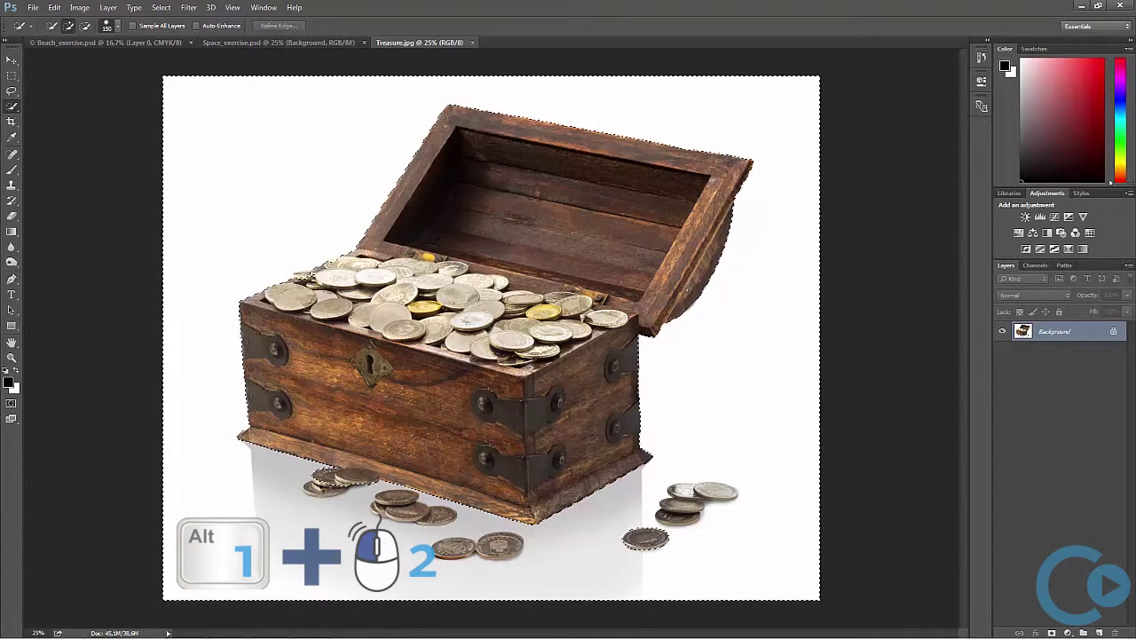
{"action": "left_click", "coordinate": [325, 482], "text": "alt"}
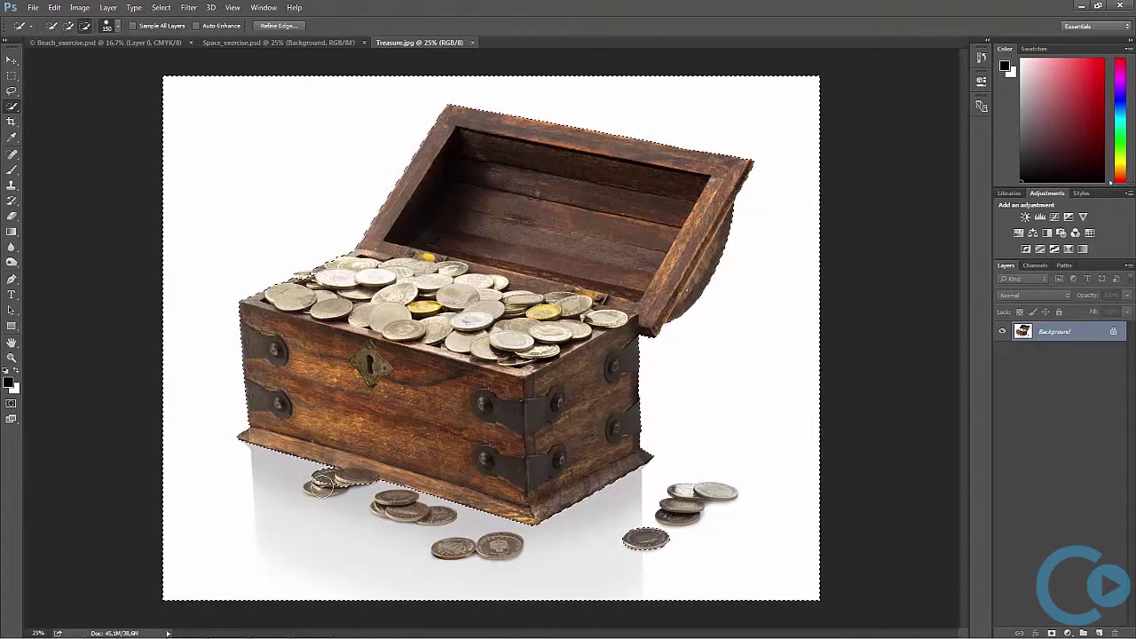
{"action": "left_click", "coordinate": [392, 503]}
{"action": "left_click", "coordinate": [435, 513]}
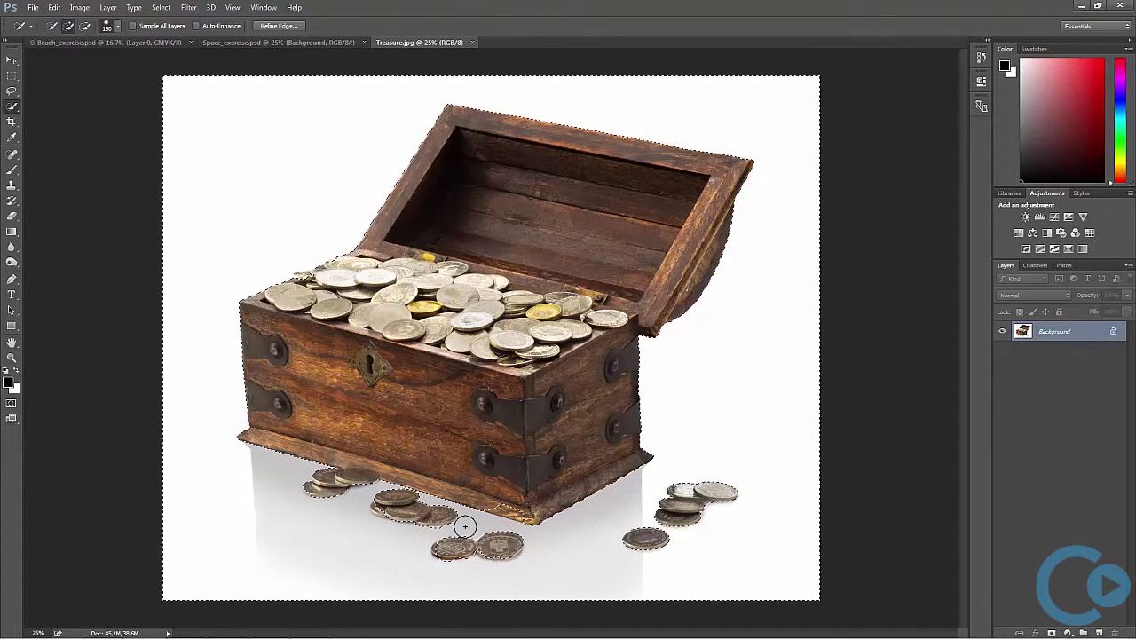
{"action": "key", "text": "alt"}
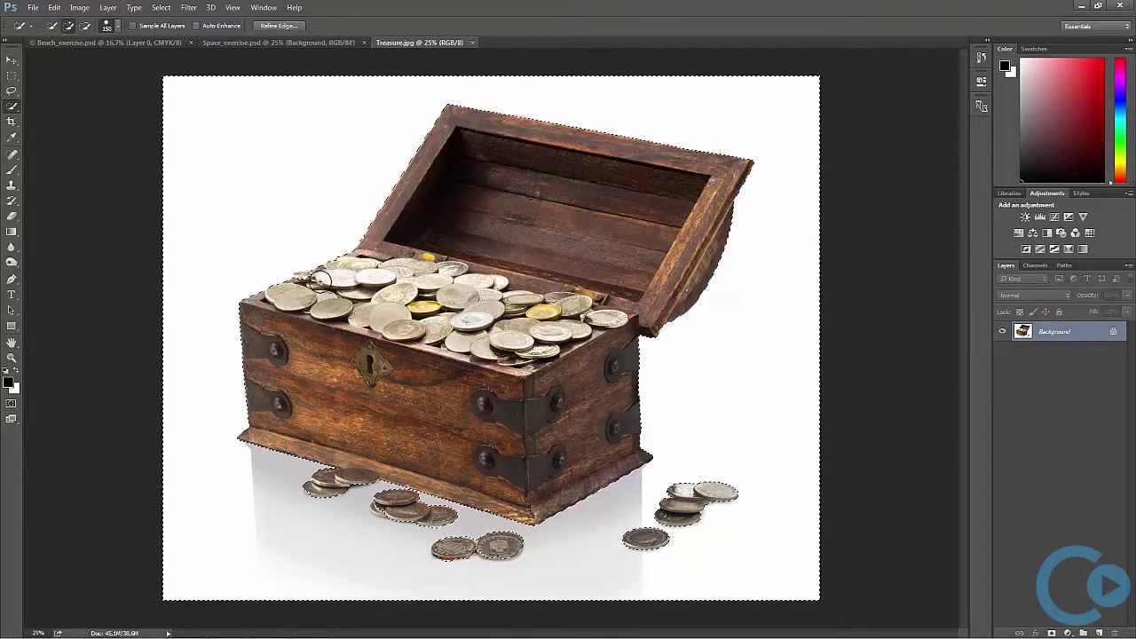
{"action": "key", "text": "alt"}
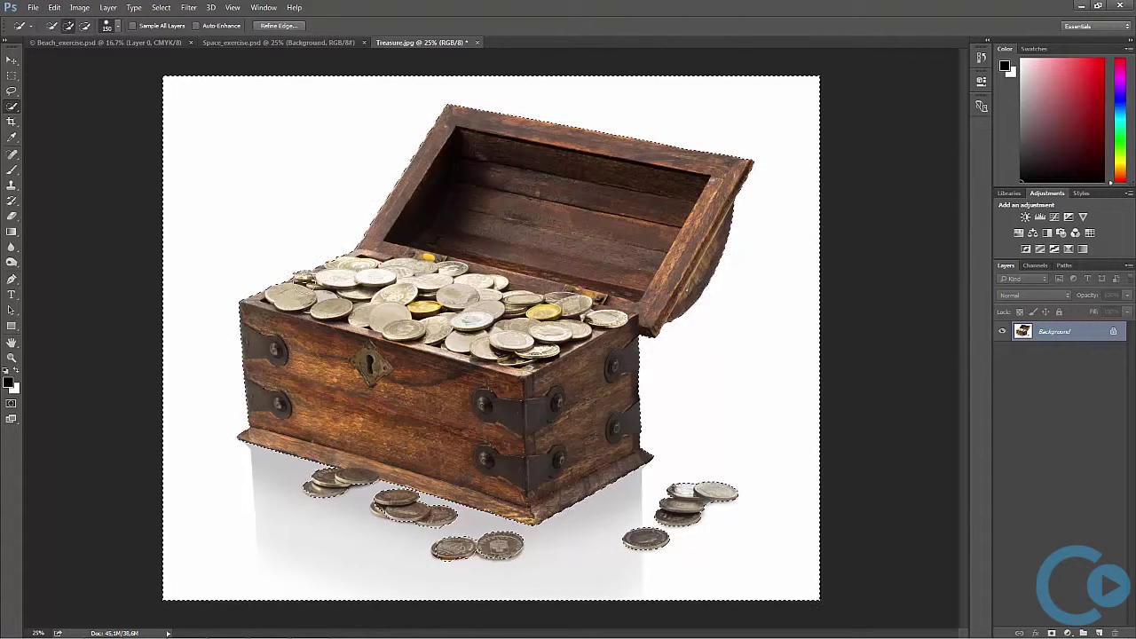
Step: Unlock the treasure image's background layer, delete the selected white area and clear the selection
{"action": "left_click", "coordinate": [1113, 334]}
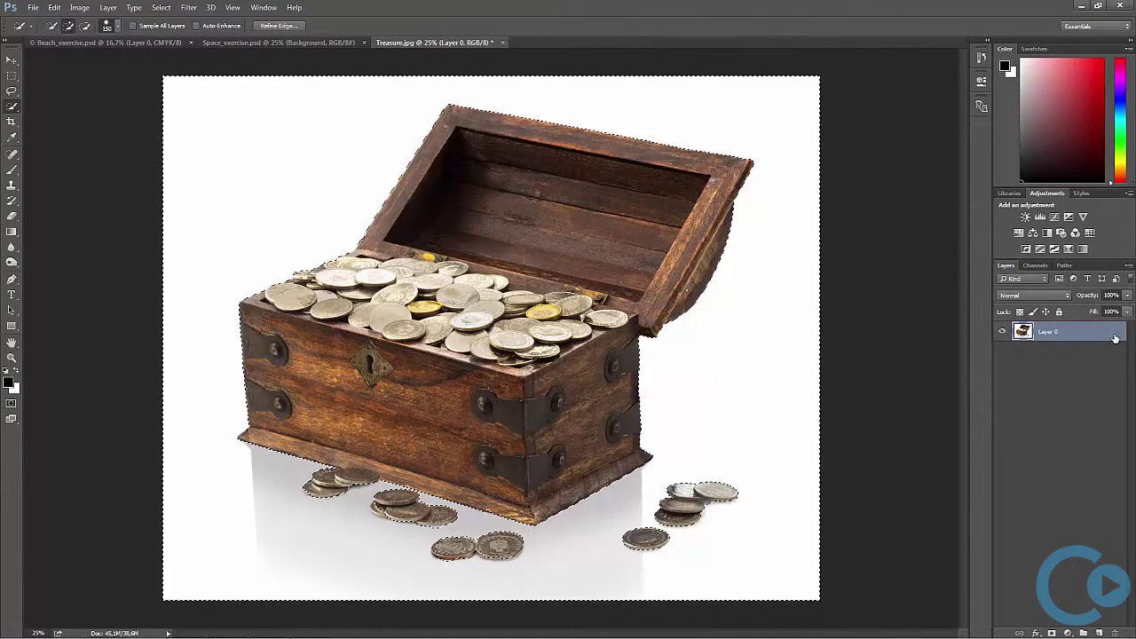
{"action": "key", "text": "Delete"}
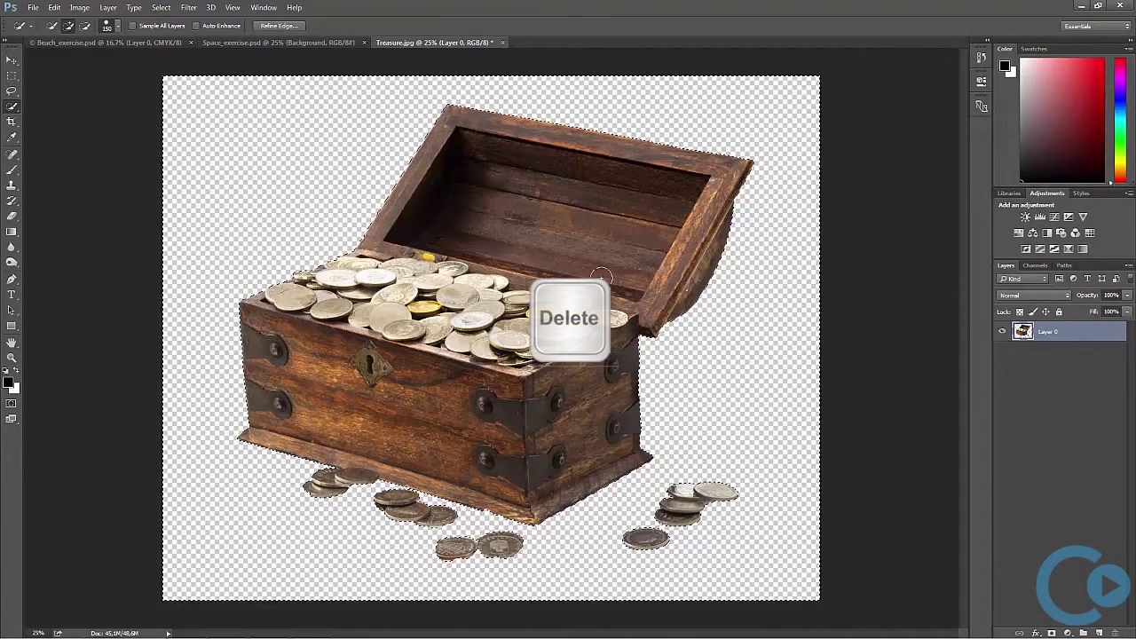
{"action": "right_click", "coordinate": [464, 274]}
{"action": "left_click", "coordinate": [484, 286]}
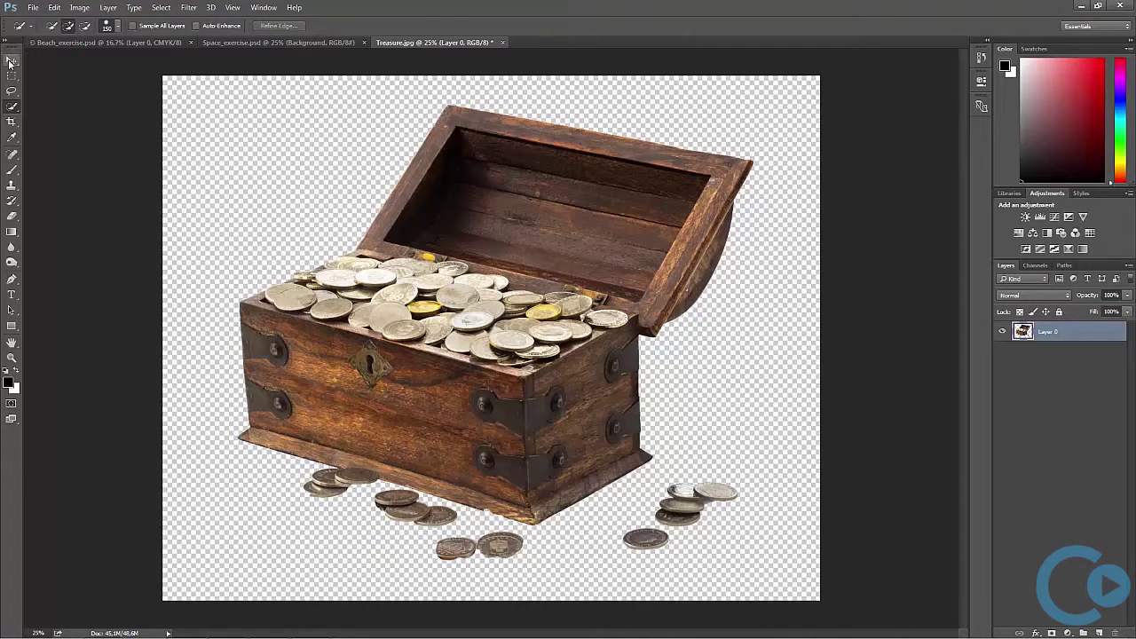
Step: Bring the cut-out treasure chest with its coins into the Space_exercise document as a new layer
{"action": "left_click", "coordinate": [10, 62]}
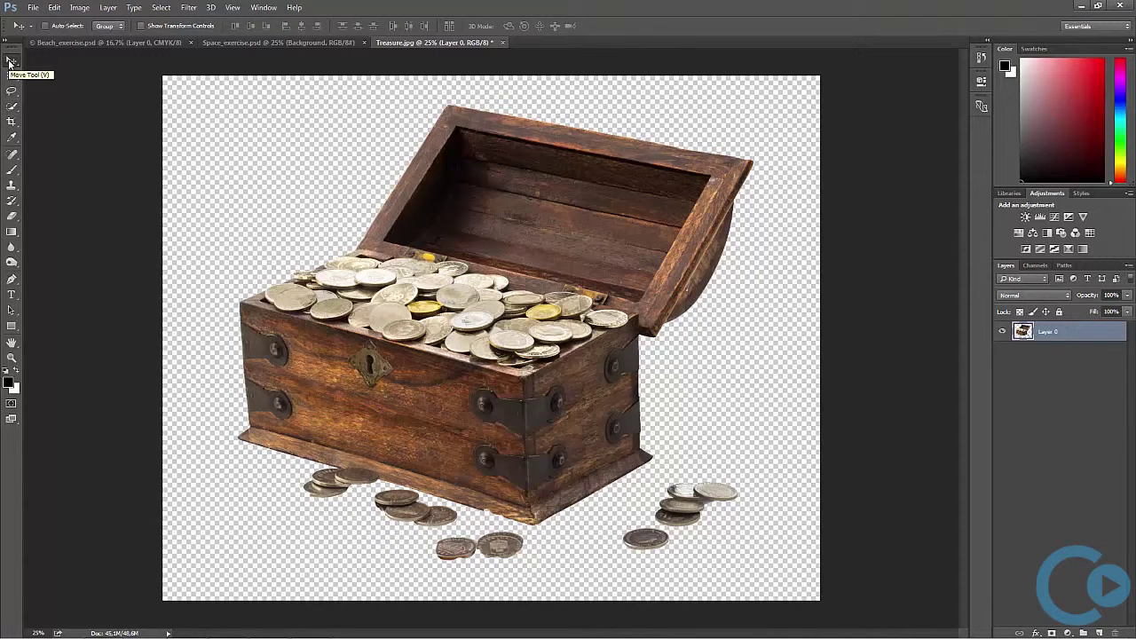
{"action": "left_click_drag", "start_coordinate": [396, 377], "coordinate": [604, 432]}
{"action": "left_click", "coordinate": [303, 44]}
Step: Scale the treasure chest proportionally to about 27.6% and place it on the sand to the right of the beach chairs
{"action": "key", "text": "ctrl+t"}
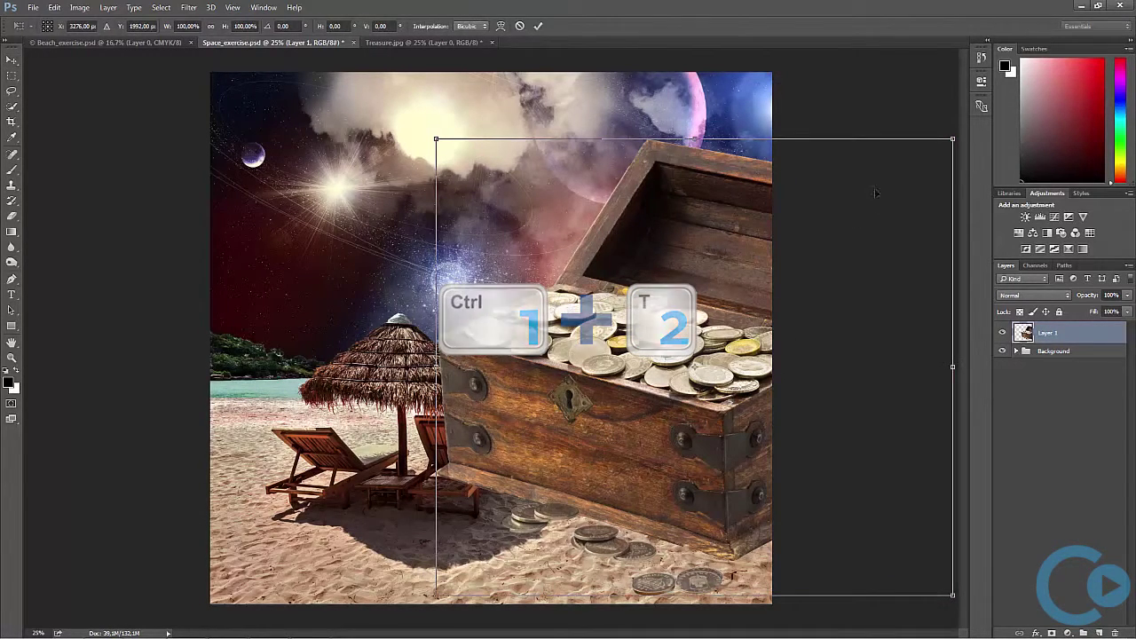
{"action": "key", "text": "shift"}
{"action": "left_click_drag", "start_coordinate": [952, 140], "coordinate": [631, 528]}
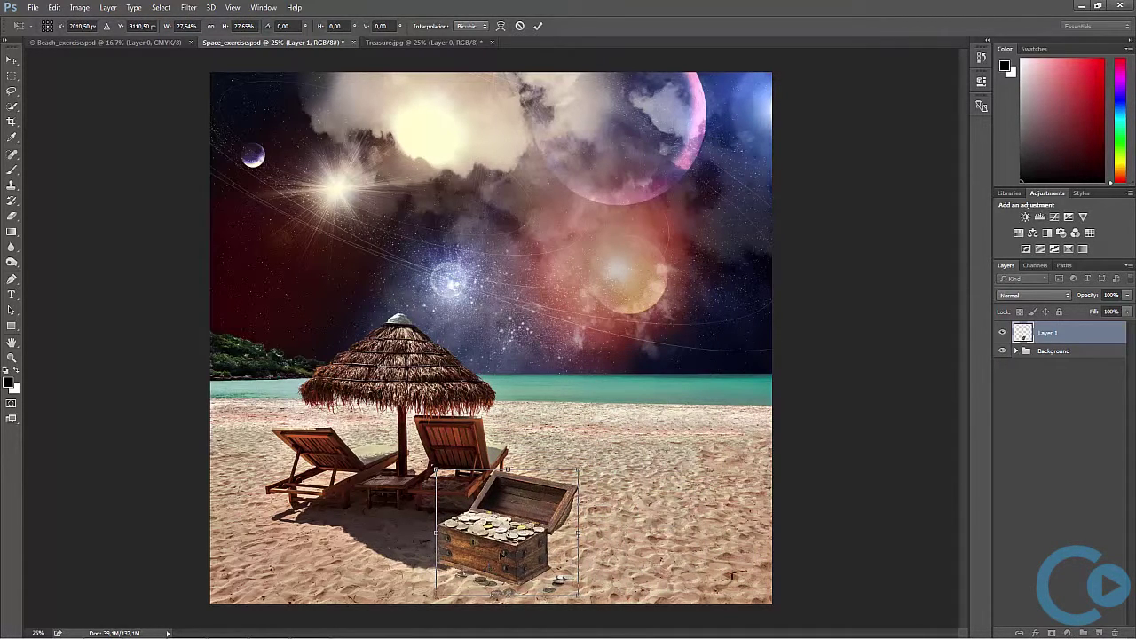
{"action": "left_click_drag", "start_coordinate": [502, 552], "coordinate": [660, 475]}
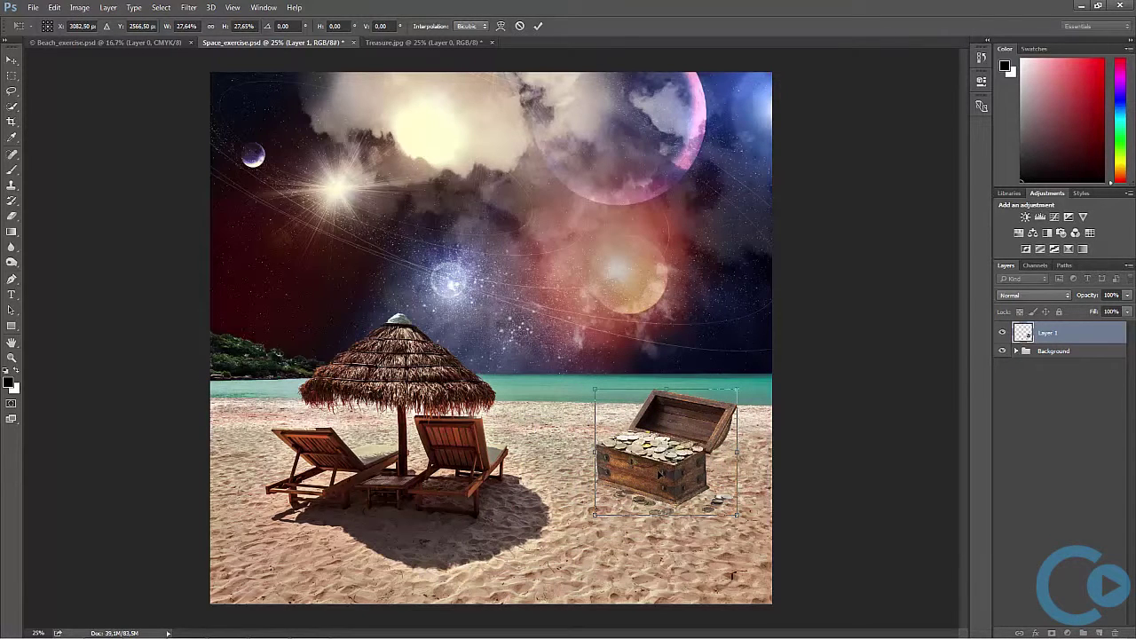
{"action": "key", "text": "Return"}
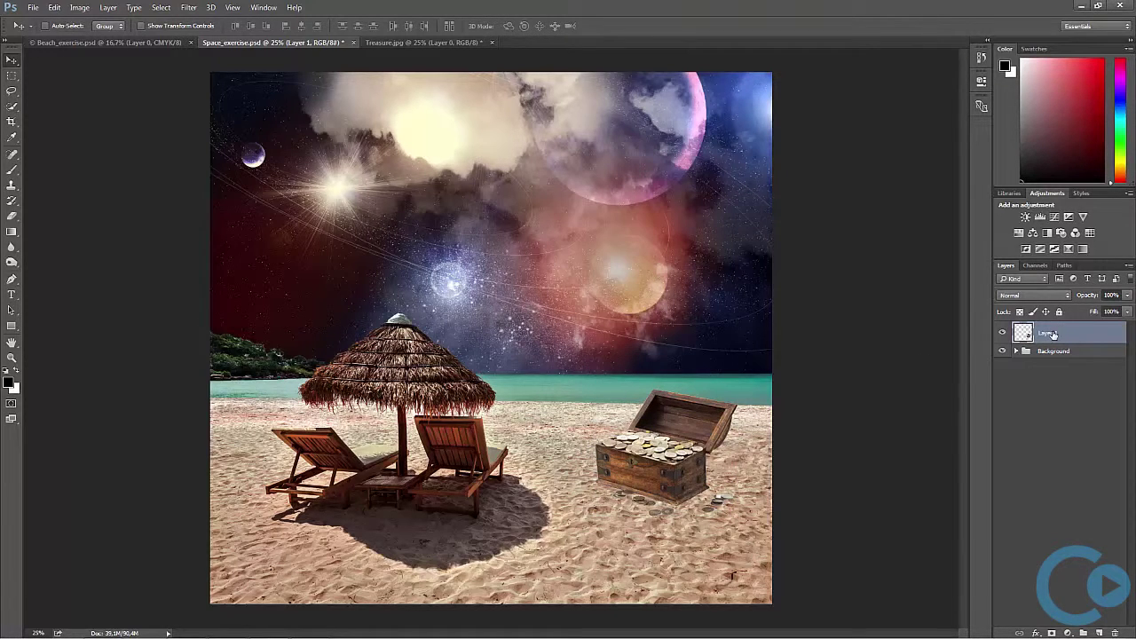
Step: Rename the treasure chest's layer Treasure
{"action": "double_click", "coordinate": [1050, 333]}
{"action": "type", "text": "Treasure"}
{"action": "key", "text": "Return"}
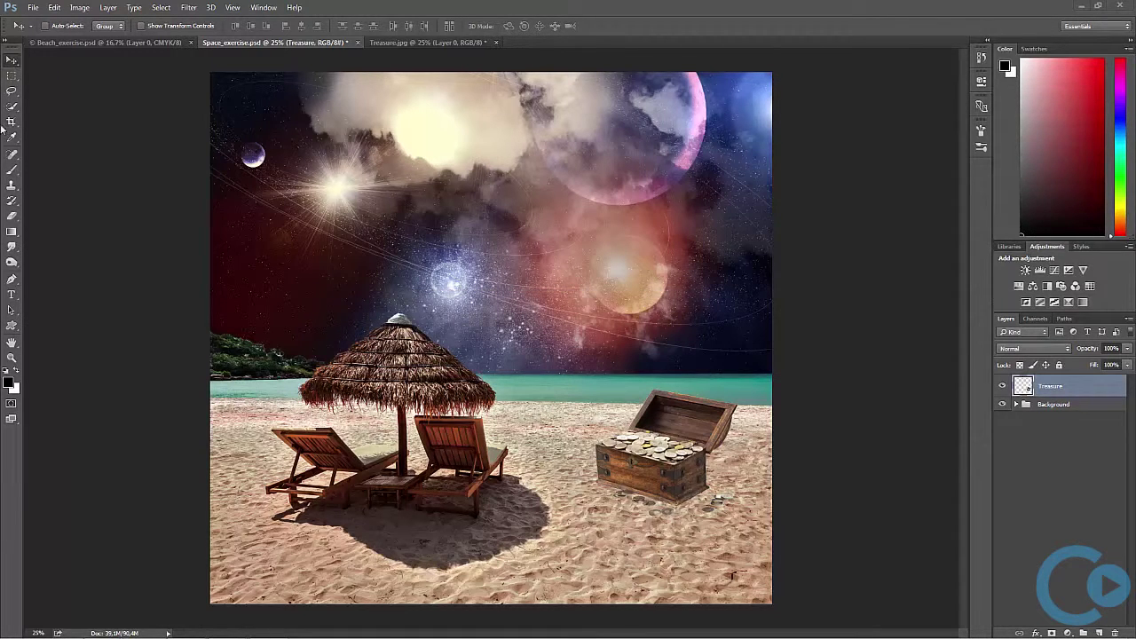
Step: Set up the Clone Stamp tool with a grainy, speckled brush preset for working around the treasure chest
{"action": "left_click", "coordinate": [13, 357]}
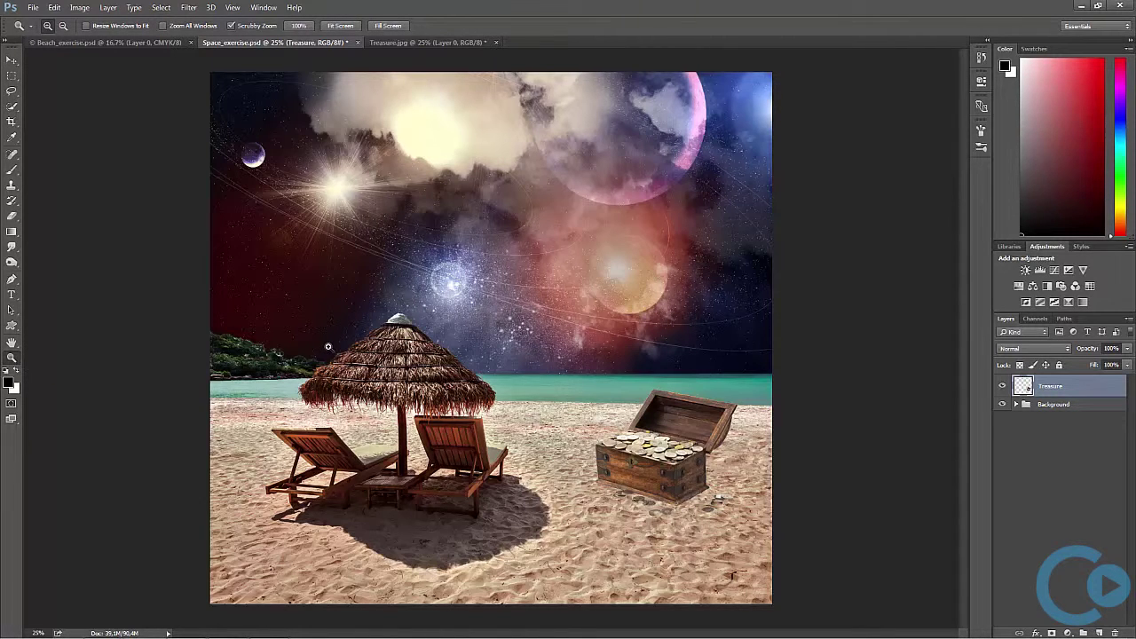
{"action": "left_click", "coordinate": [327, 347]}
{"action": "left_click", "coordinate": [13, 59]}
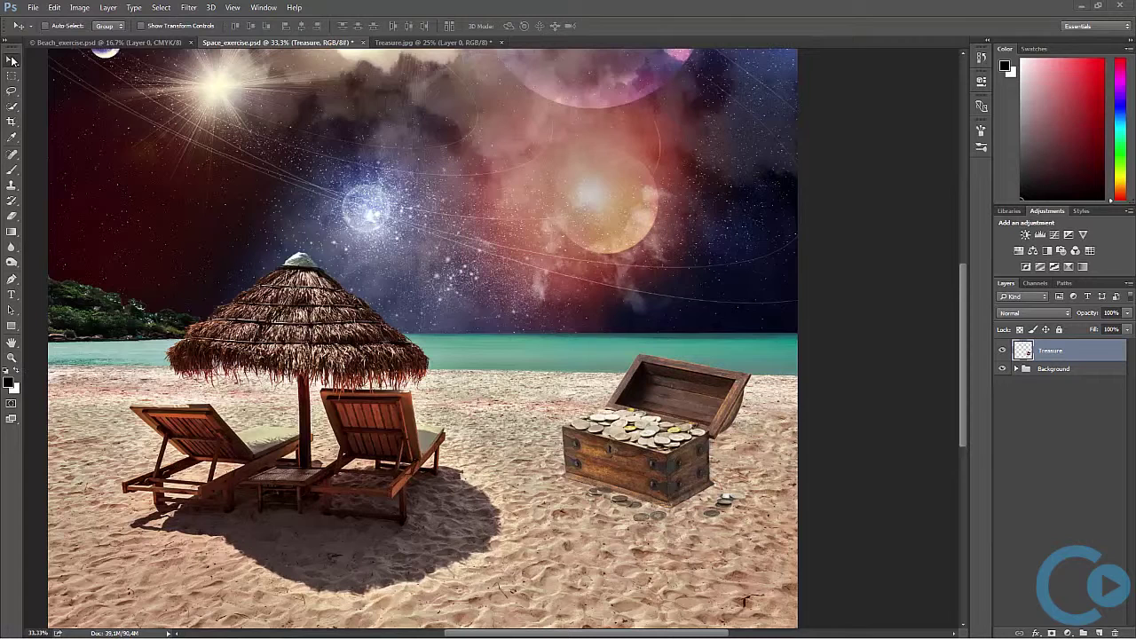
{"action": "left_click", "coordinate": [11, 187]}
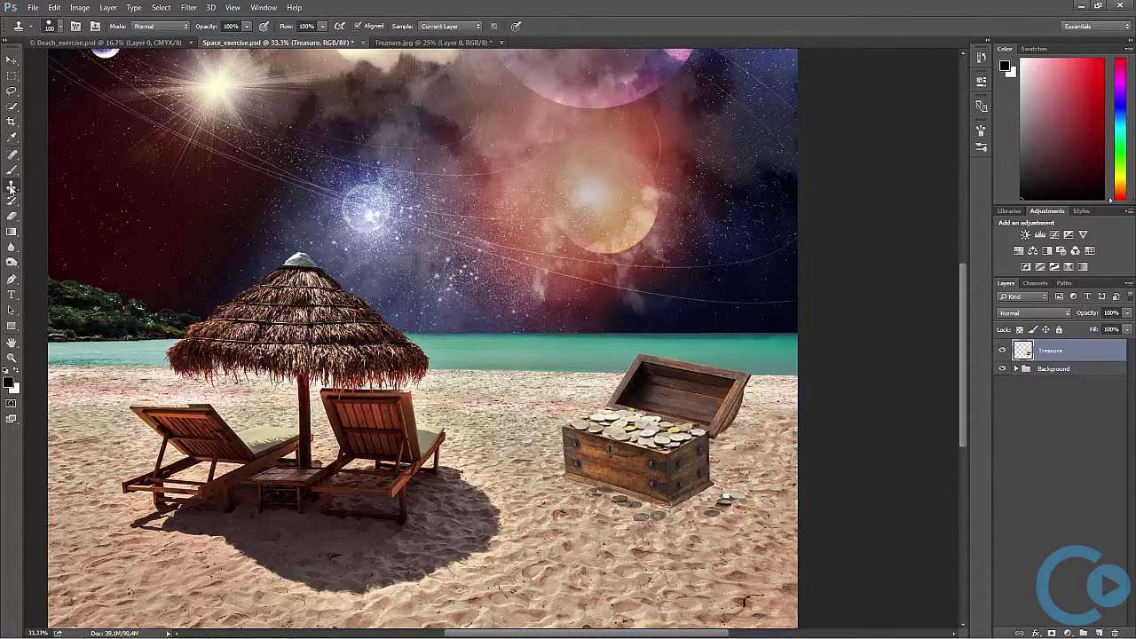
{"action": "left_click", "coordinate": [60, 25]}
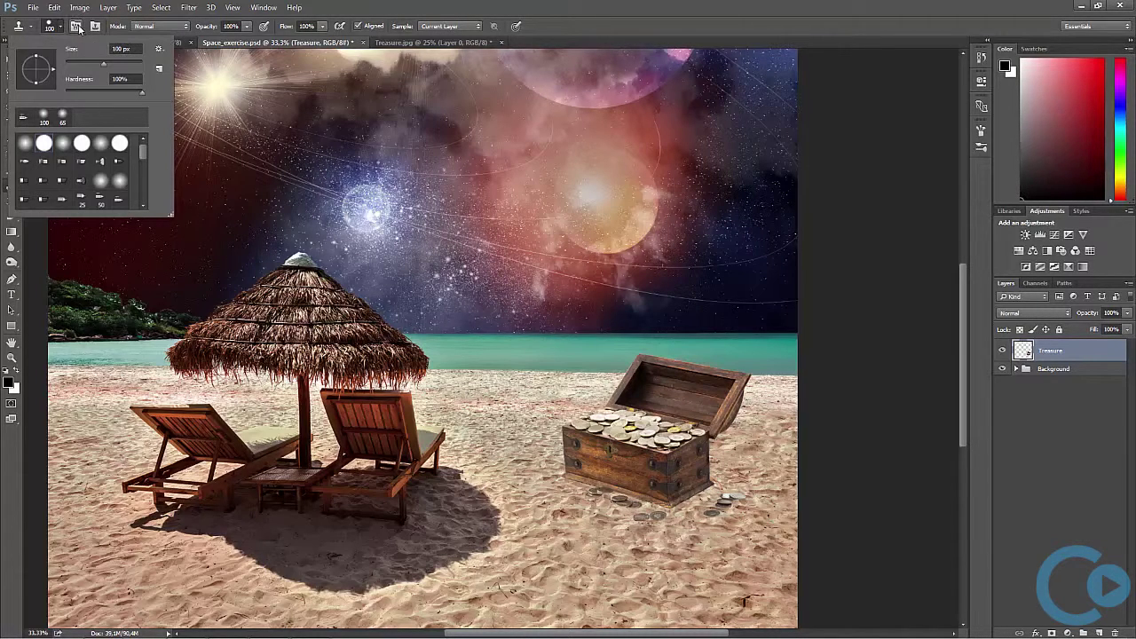
{"action": "left_click", "coordinate": [76, 26]}
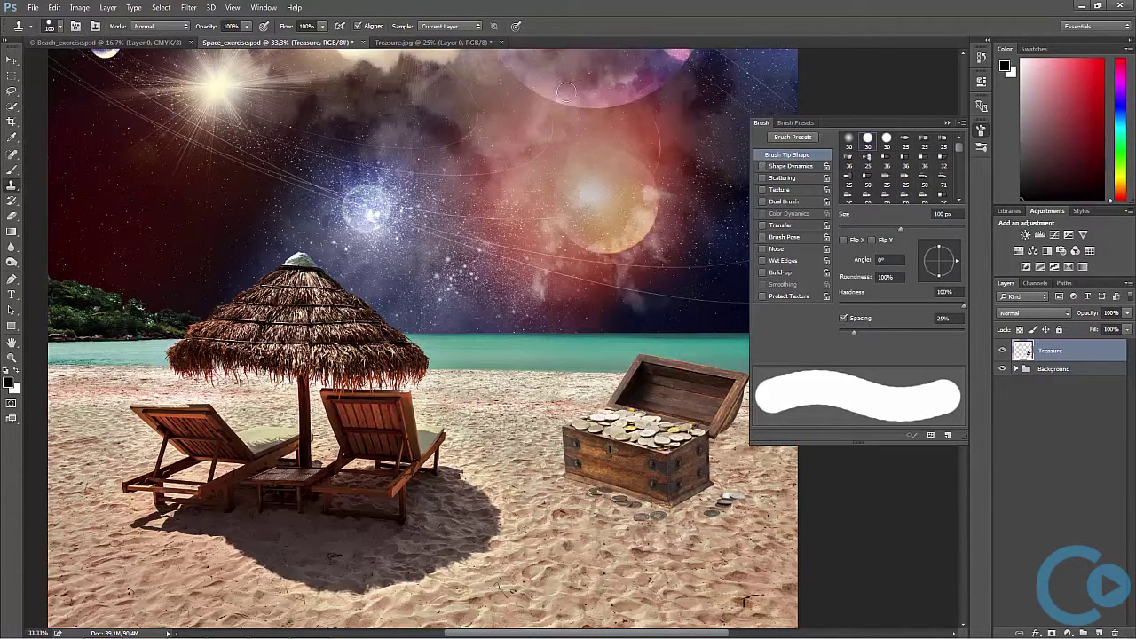
{"action": "left_click", "coordinate": [796, 123]}
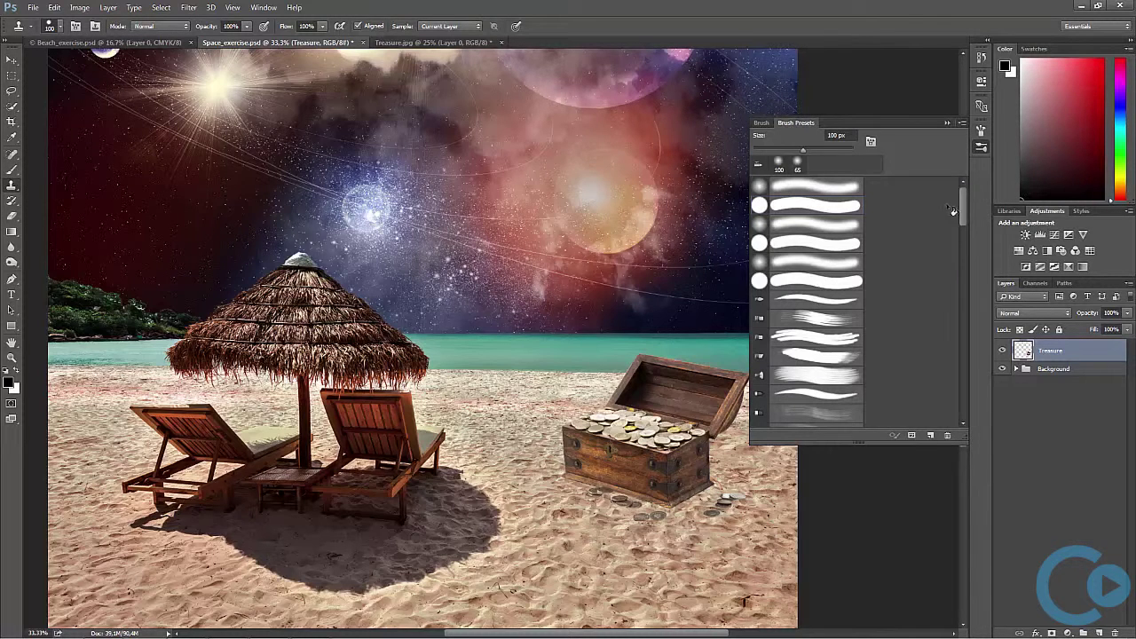
{"action": "left_click_drag", "start_coordinate": [963, 201], "coordinate": [962, 277]}
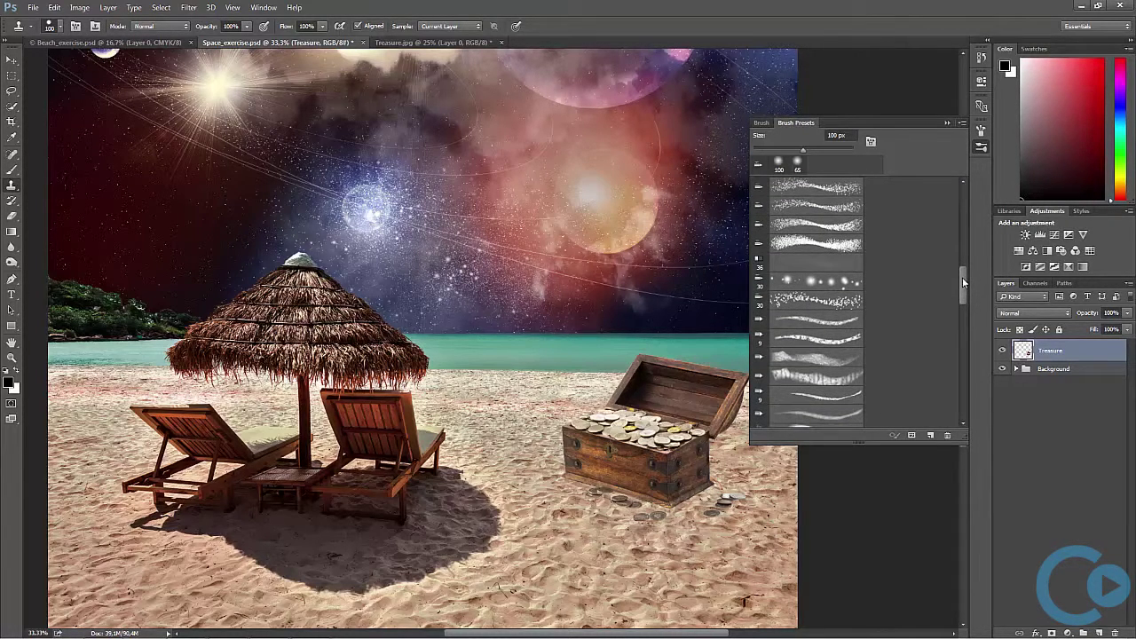
{"action": "left_click", "coordinate": [843, 244]}
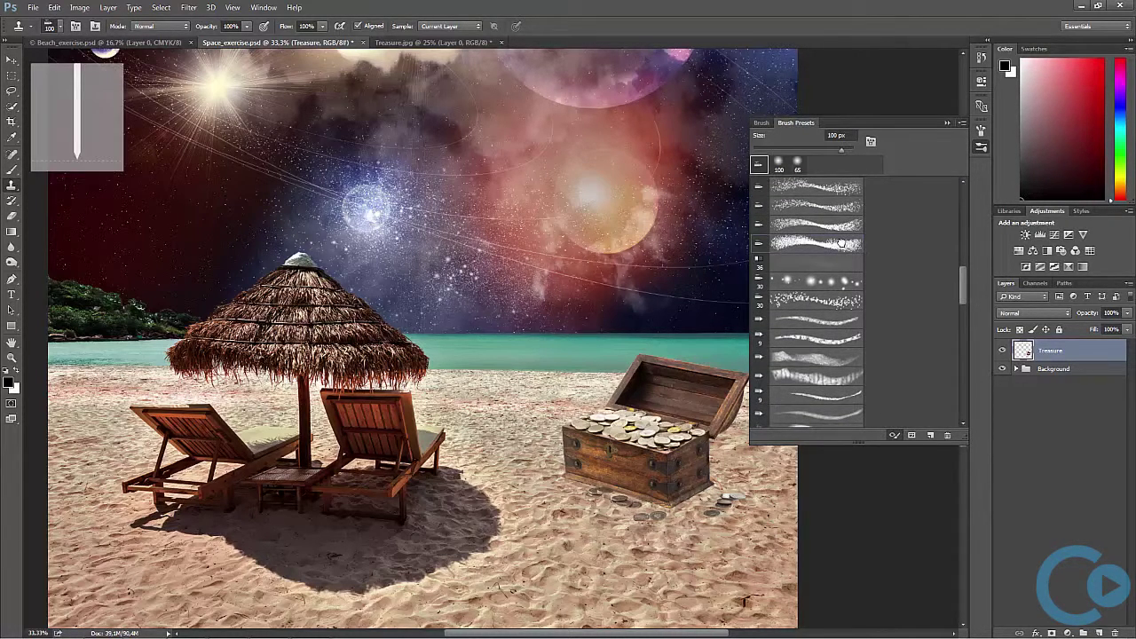
{"action": "left_click", "coordinate": [948, 123]}
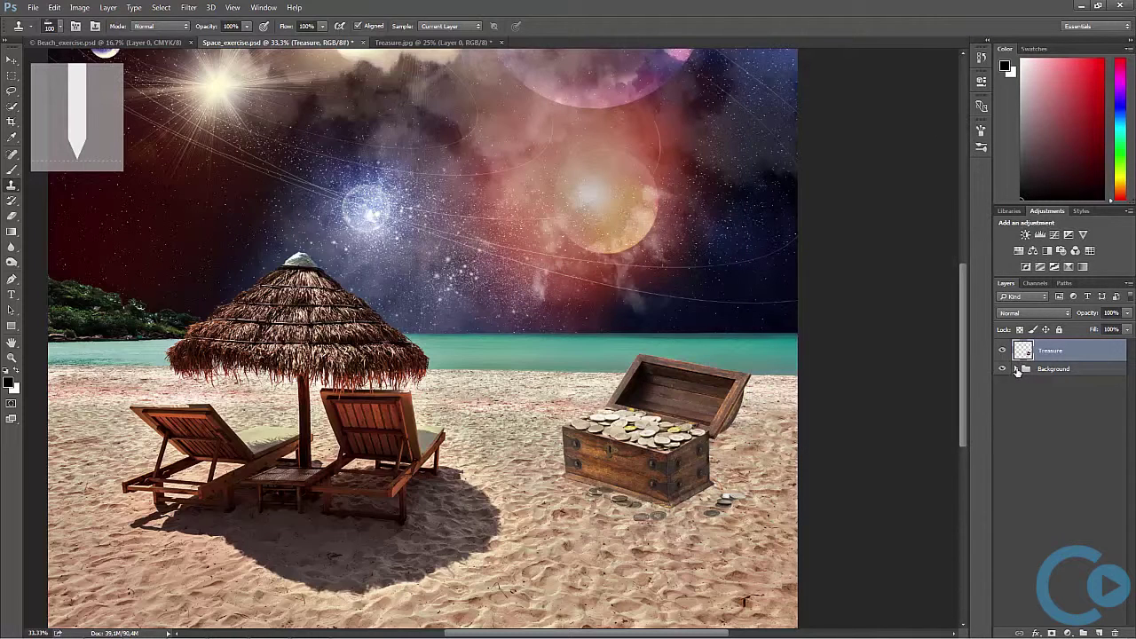
Step: Select the Beach layer inside the Background group, sample the sand beside the chest as clone source, and collapse the group
{"action": "left_click", "coordinate": [1017, 369]}
{"action": "left_click", "coordinate": [1083, 414]}
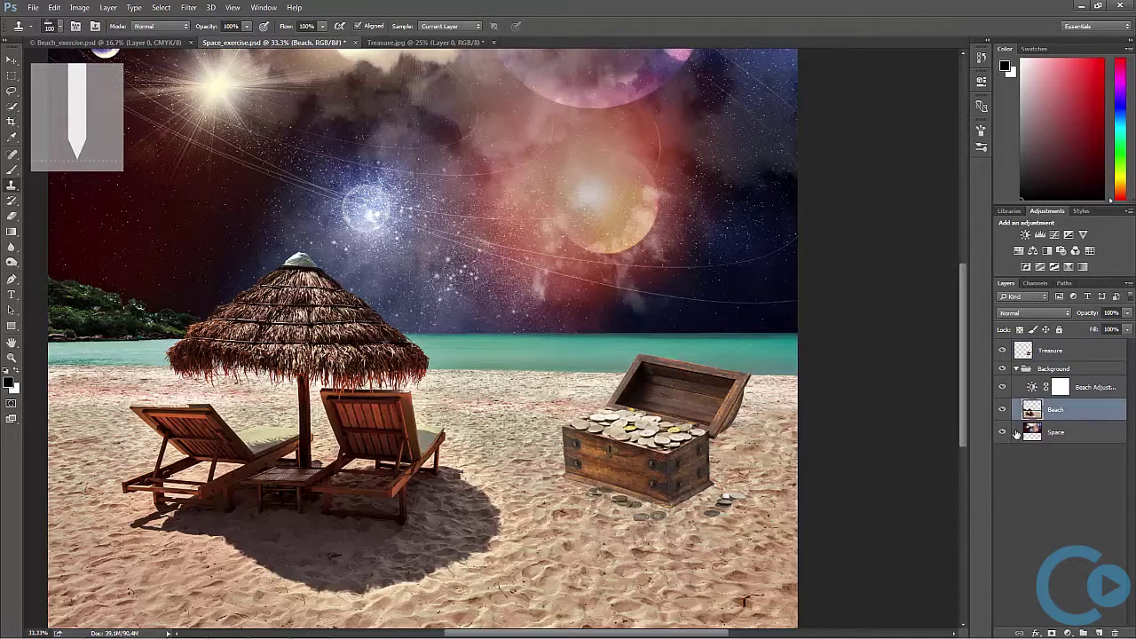
{"action": "key", "text": "bracketleft"}
{"action": "key", "text": "bracketleft"}
{"action": "key", "text": "bracketleft"}
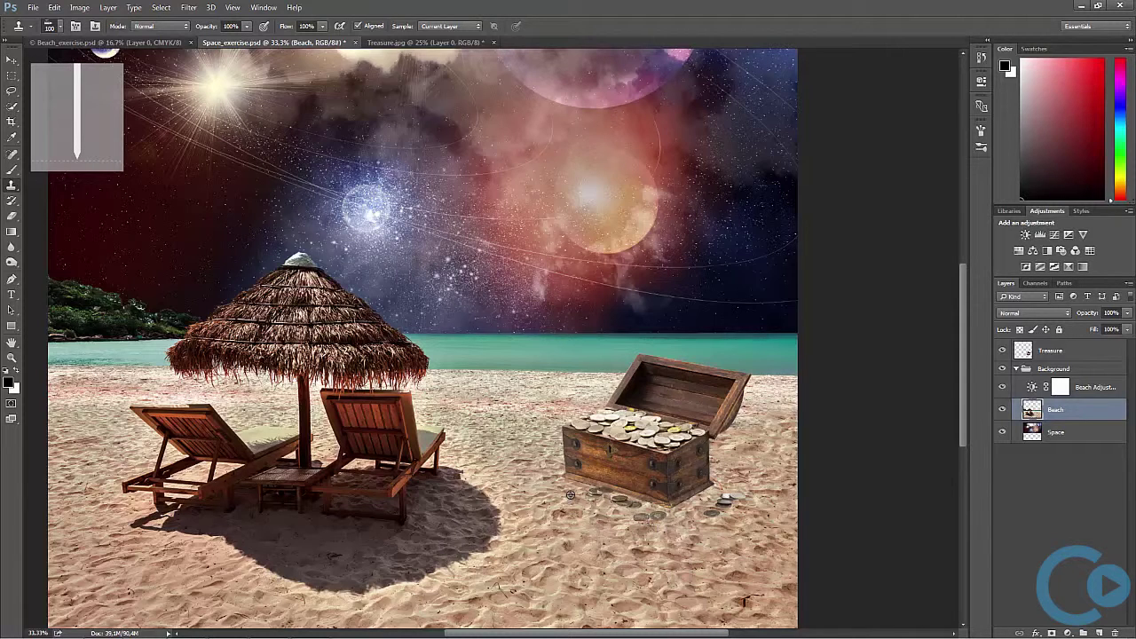
{"action": "left_click", "coordinate": [1017, 369], "text": "alt"}
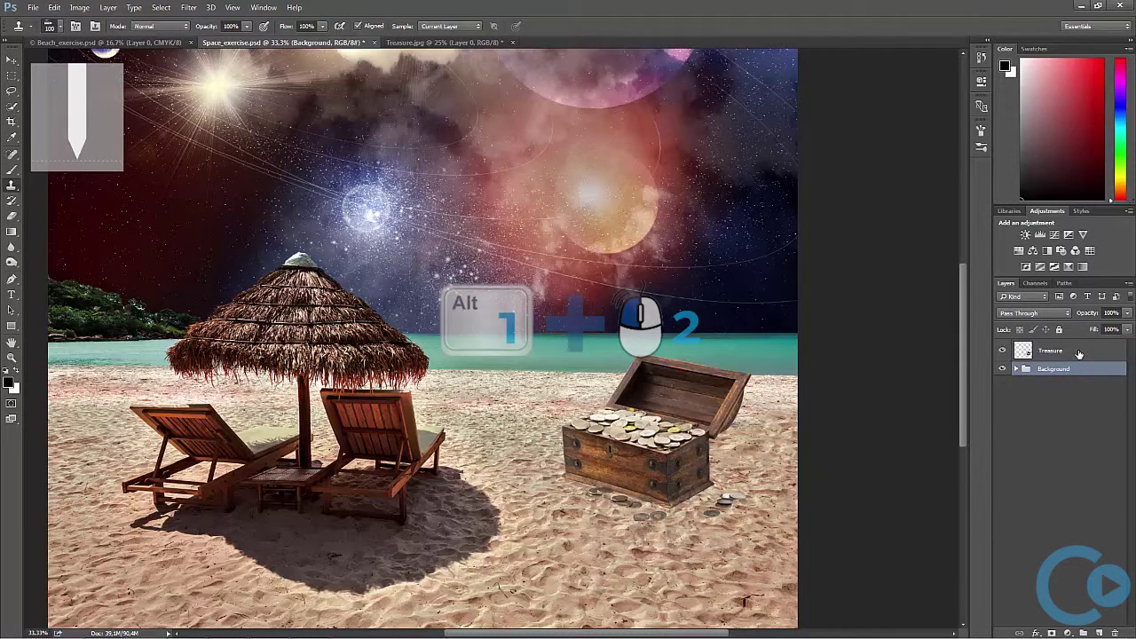
Step: Clone the sampled sand onto the Treasure layer around the chest's lower edge and scattered coins, adjusting the brush size as needed
{"action": "left_click", "coordinate": [1070, 354]}
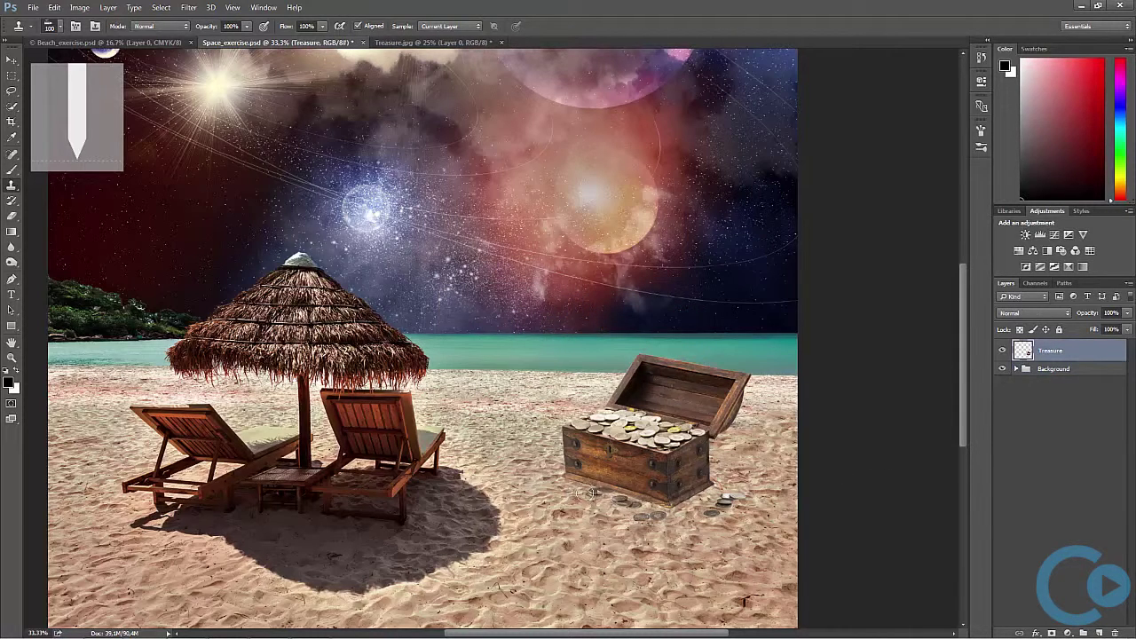
{"action": "key", "text": "bracketleft"}
{"action": "key", "text": "bracketleft"}
{"action": "key", "text": "bracketleft"}
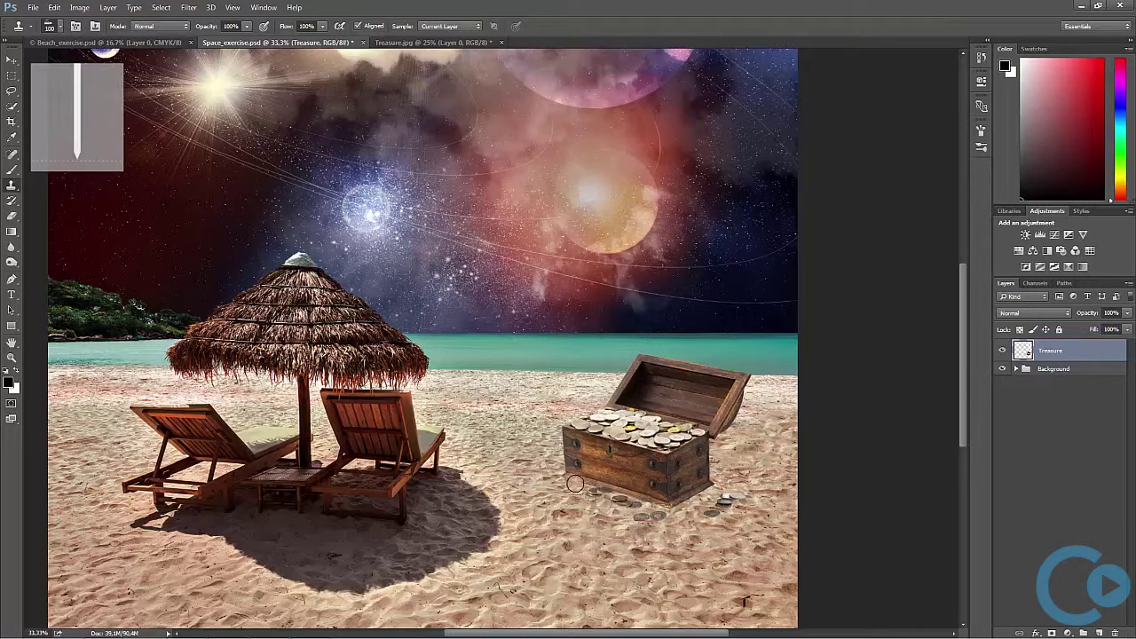
{"action": "key", "text": "bracketright"}
{"action": "key", "text": "bracketright"}
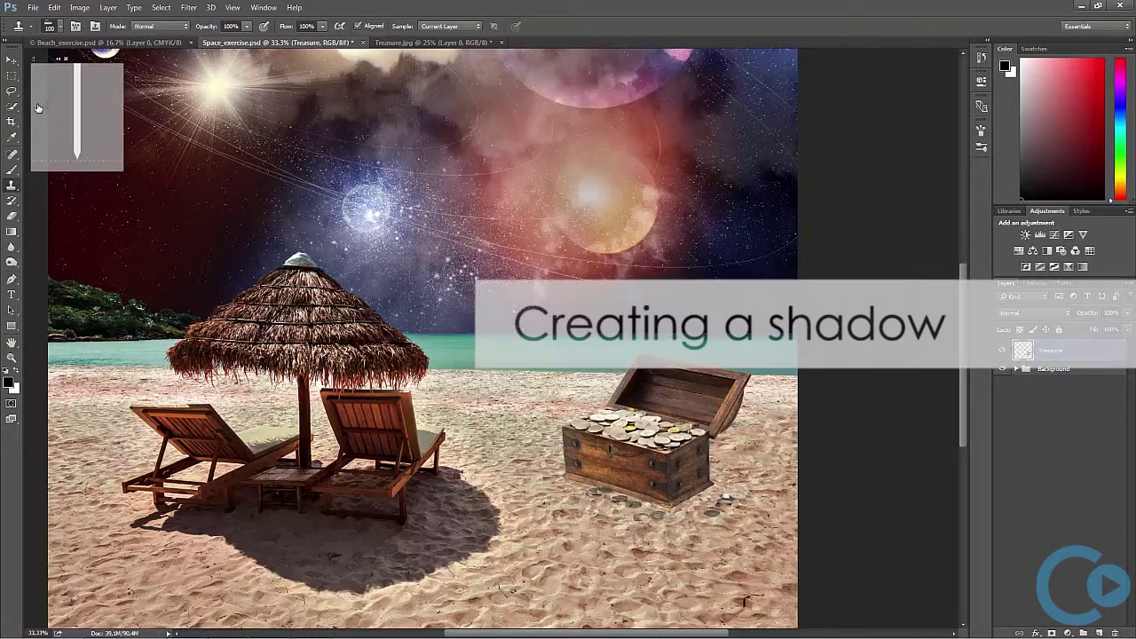
Step: Load the Treasure layer's outline as a selection and fill it with black on a new layer
{"action": "left_click", "coordinate": [11, 61]}
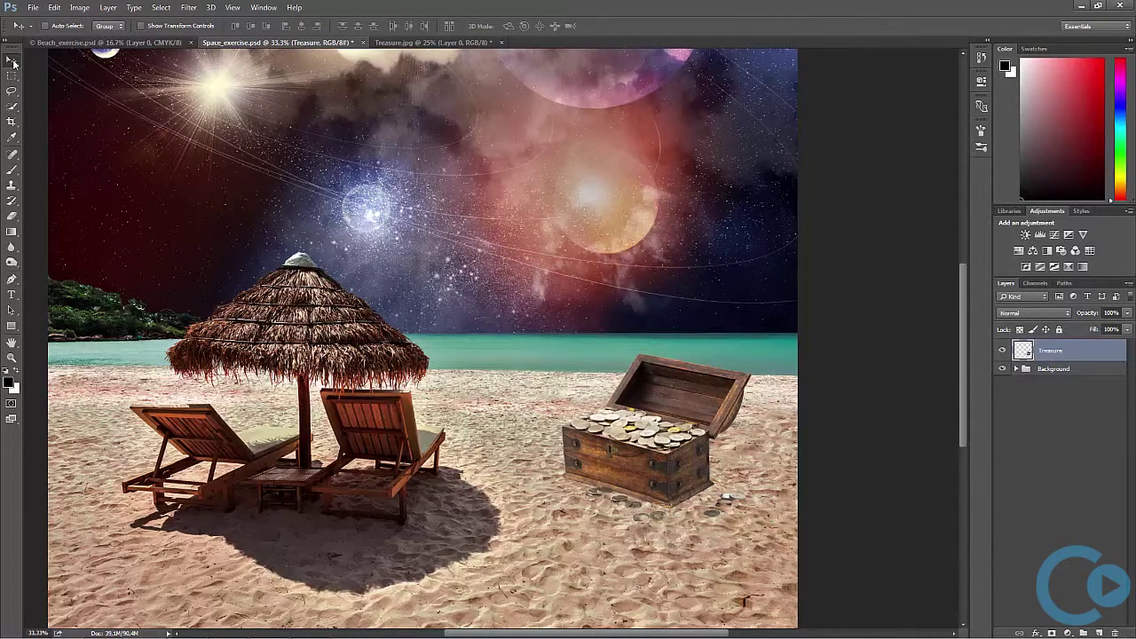
{"action": "left_click", "coordinate": [1024, 350], "text": "ctrl"}
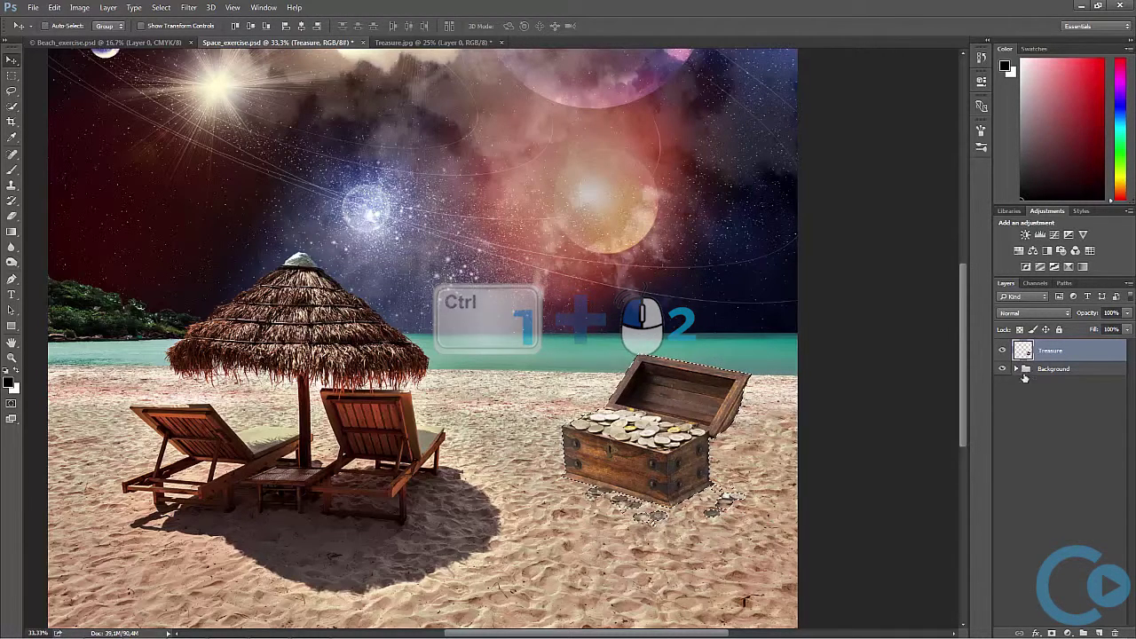
{"action": "left_click", "coordinate": [1100, 633]}
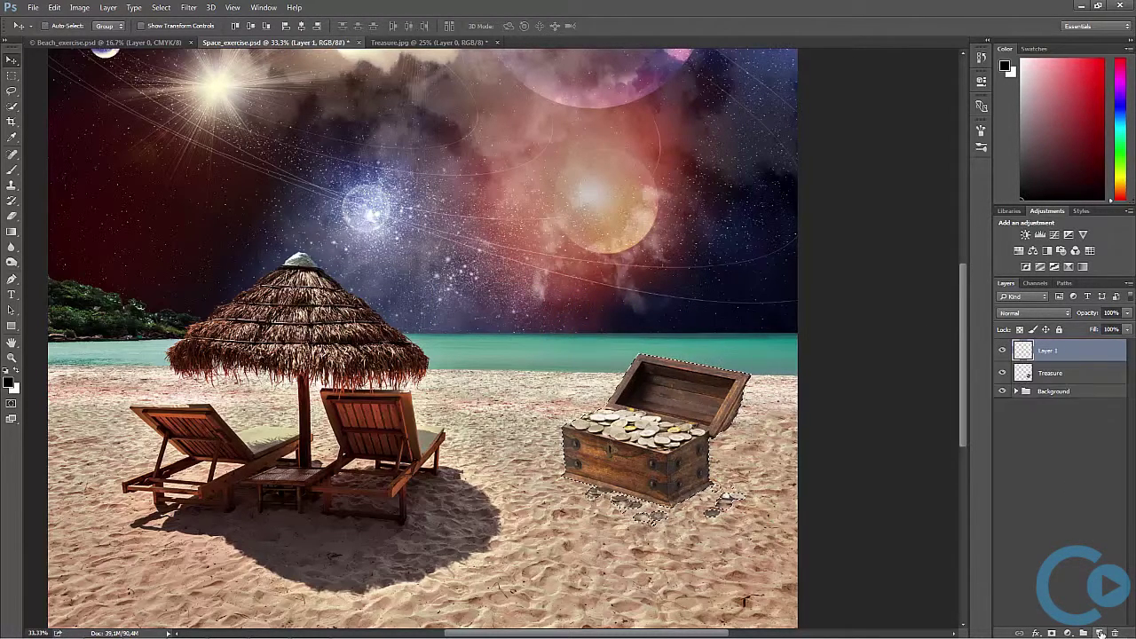
{"action": "key", "text": "alt+BackSpace"}
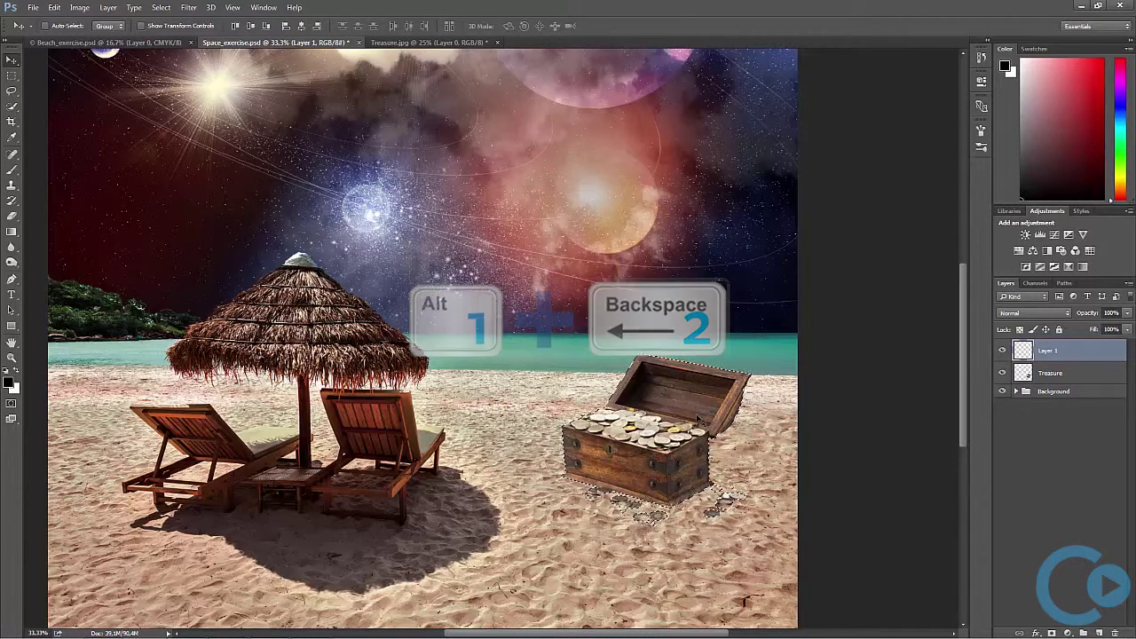
{"action": "key", "text": "alt+BackSpace"}
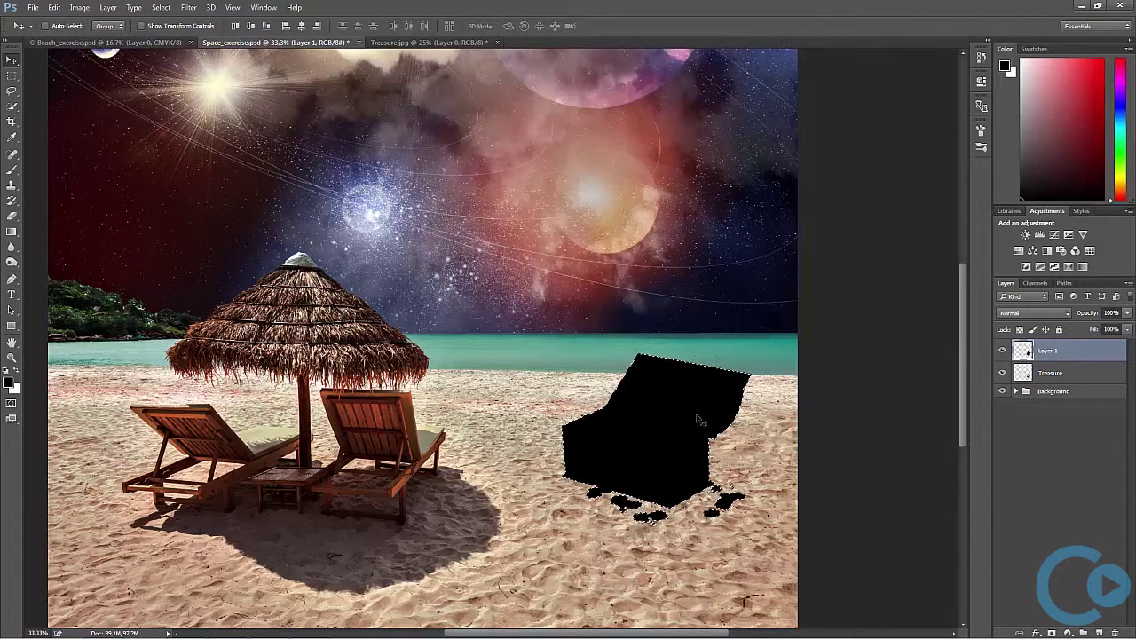
Step: Offset the black chest silhouette down and to the right of the chest and rotate it about 15.4° clockwise
{"action": "left_click_drag", "start_coordinate": [699, 419], "coordinate": [716, 465]}
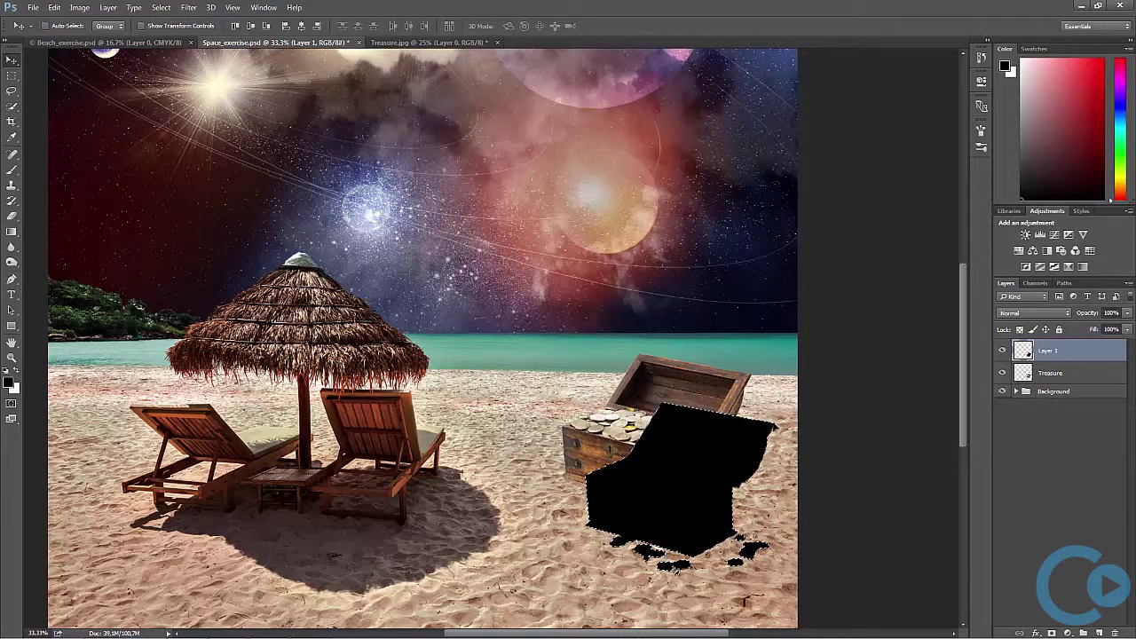
{"action": "key", "text": "ctrl+t"}
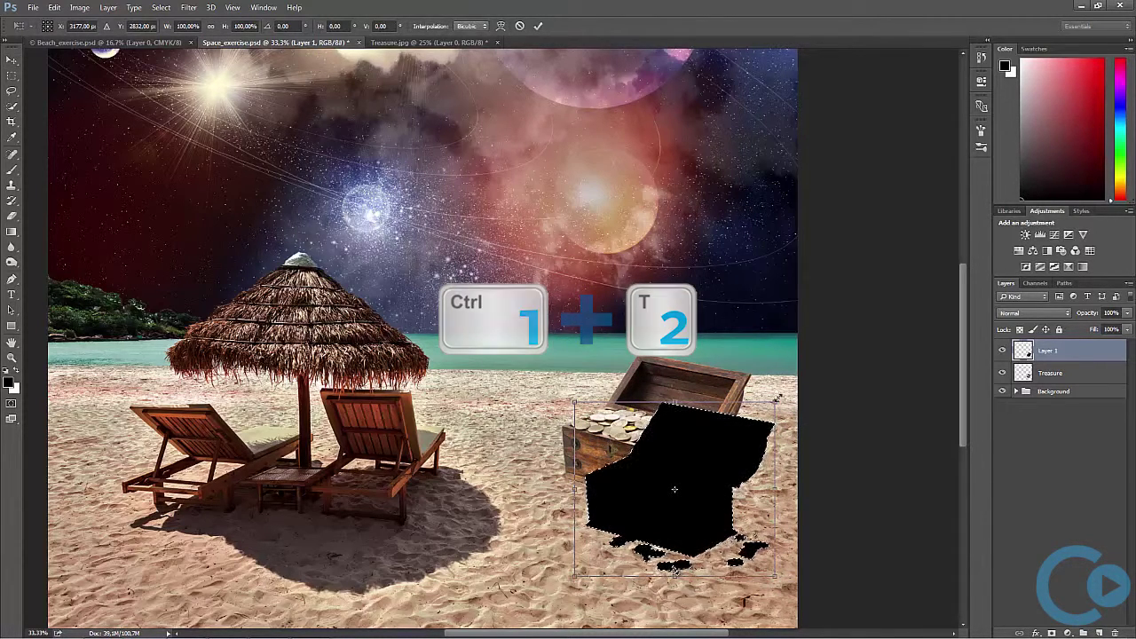
{"action": "left_click_drag", "start_coordinate": [787, 399], "coordinate": [831, 418]}
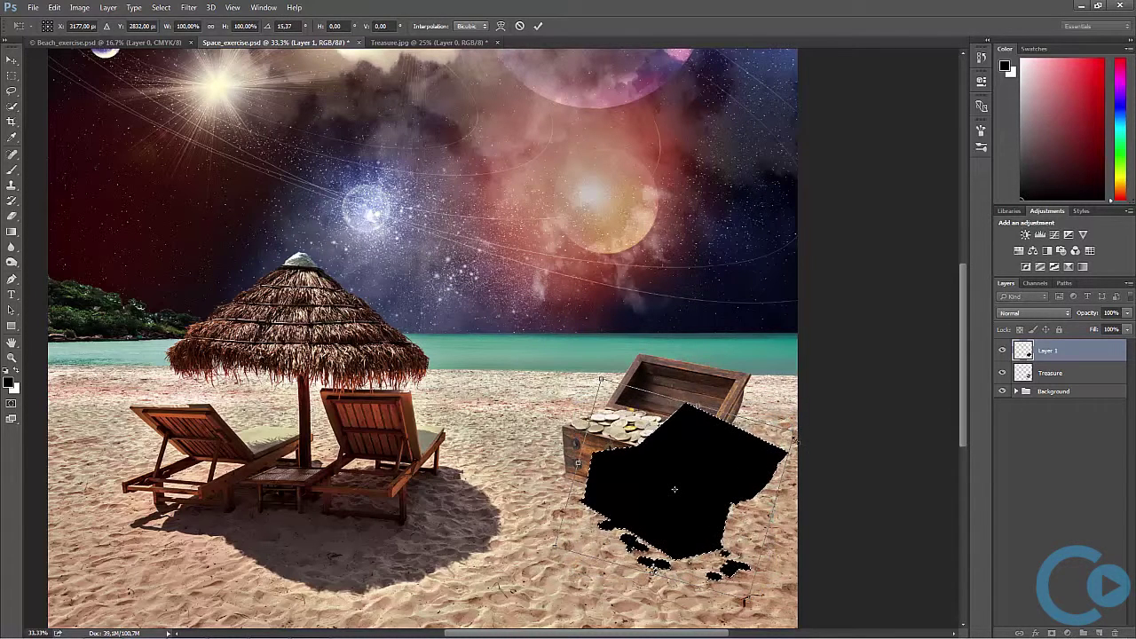
{"action": "left_click_drag", "start_coordinate": [766, 474], "coordinate": [782, 471]}
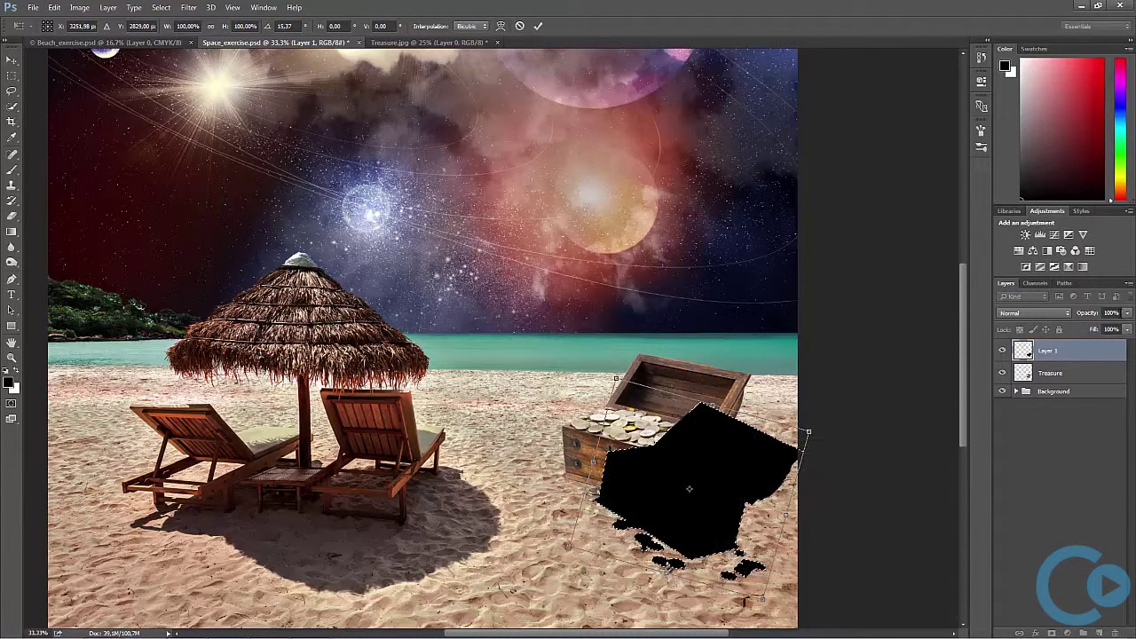
Step: Set the silhouette layer's opacity to 50% and apply the transform
{"action": "left_click", "coordinate": [1112, 312]}
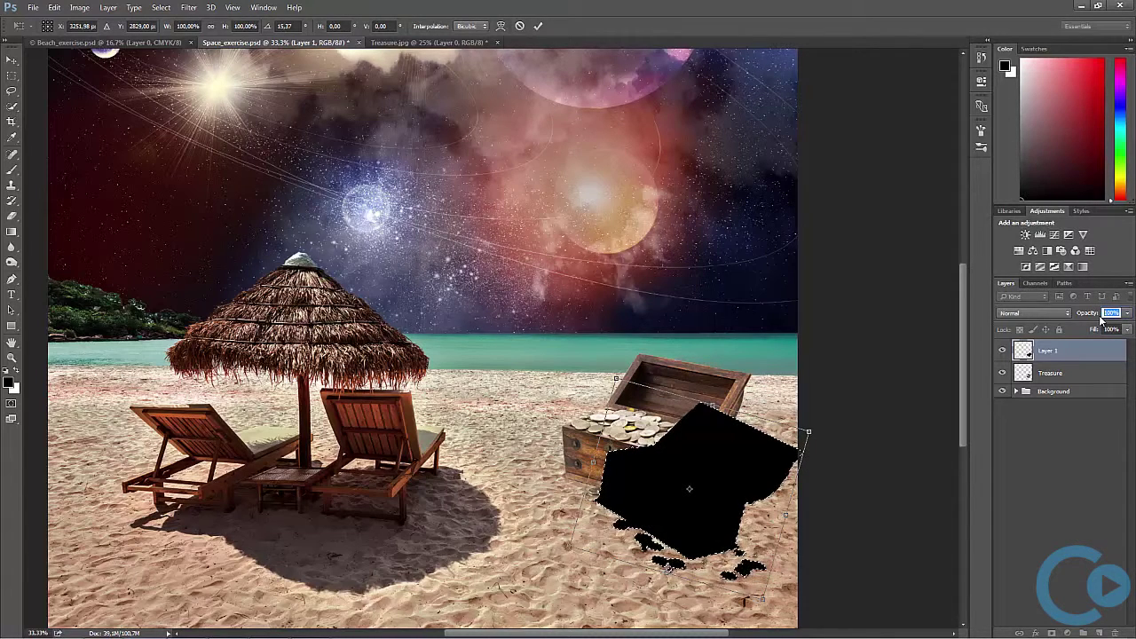
{"action": "type", "text": "30"}
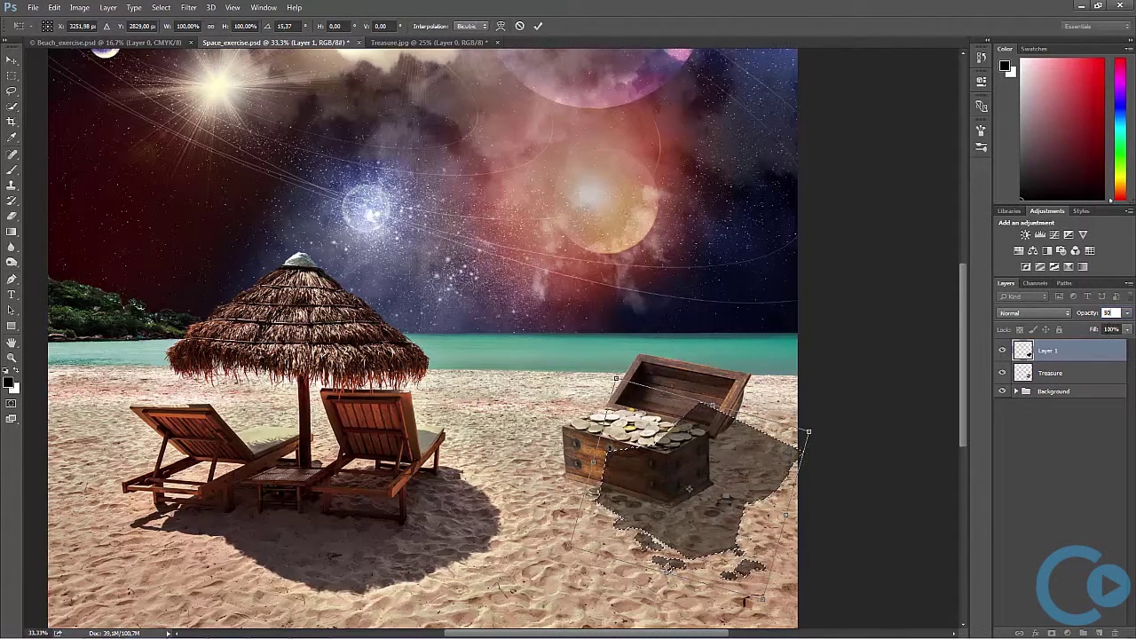
{"action": "key", "text": "Return"}
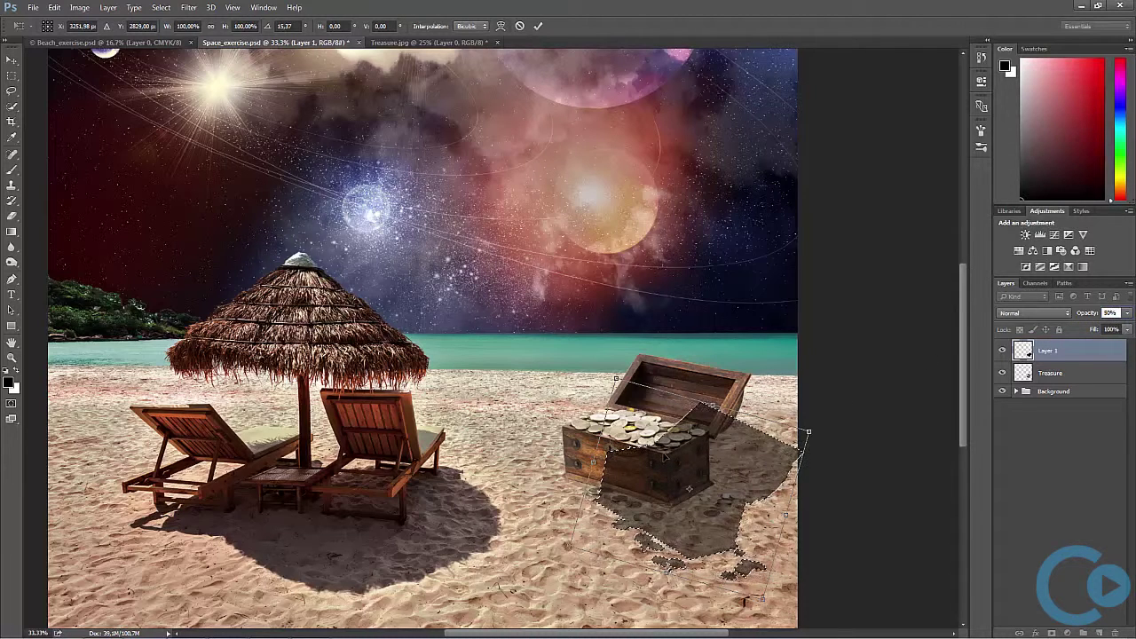
{"action": "key", "text": "Return"}
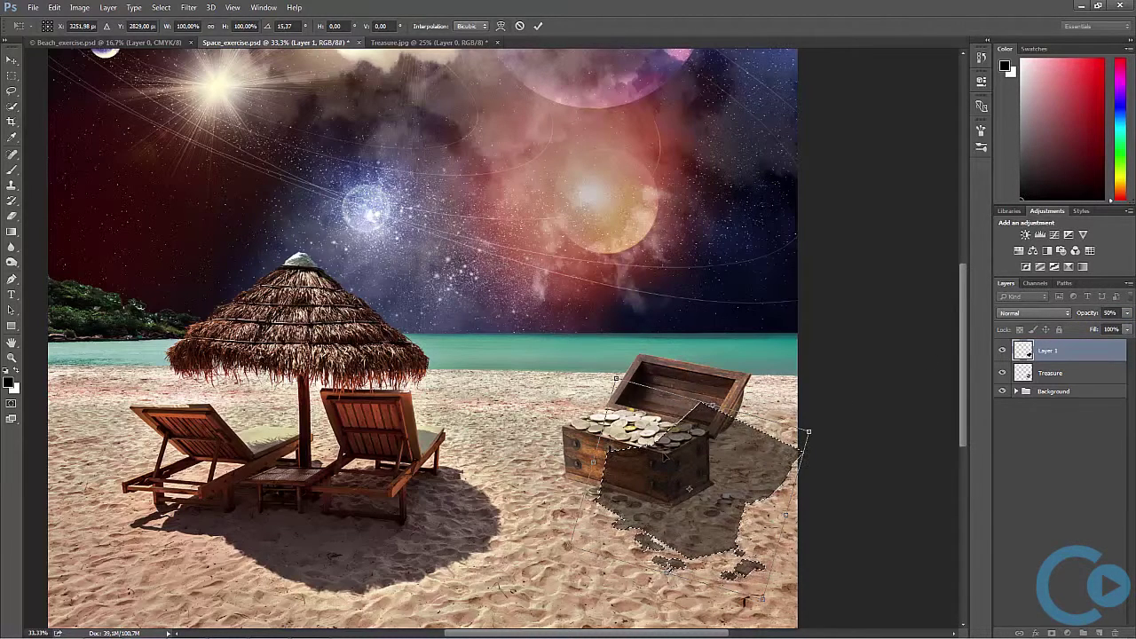
{"action": "key", "text": "Return"}
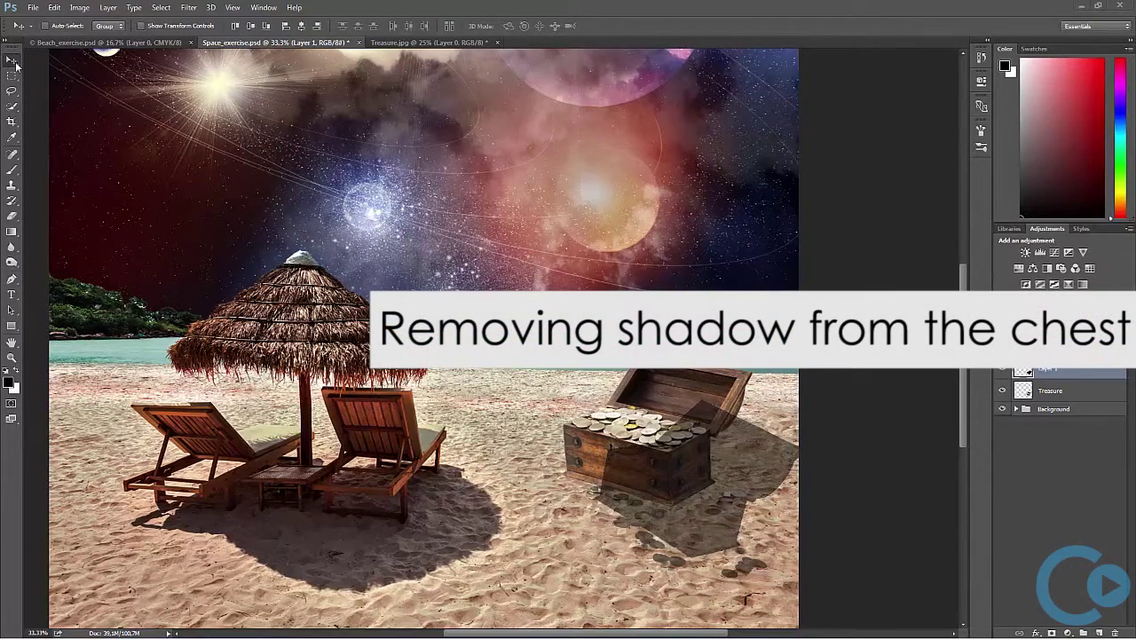
Step: Load the shadow layer's outline as a selection and add a layer mask from it
{"action": "left_click", "coordinate": [1024, 370], "text": "ctrl"}
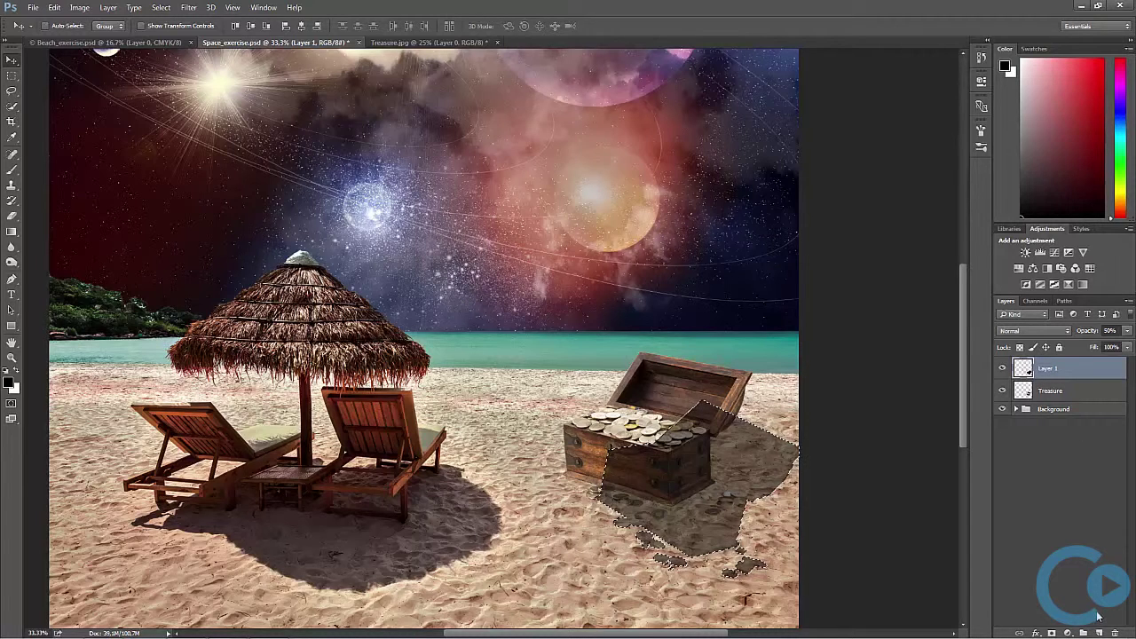
{"action": "left_click", "coordinate": [1052, 633]}
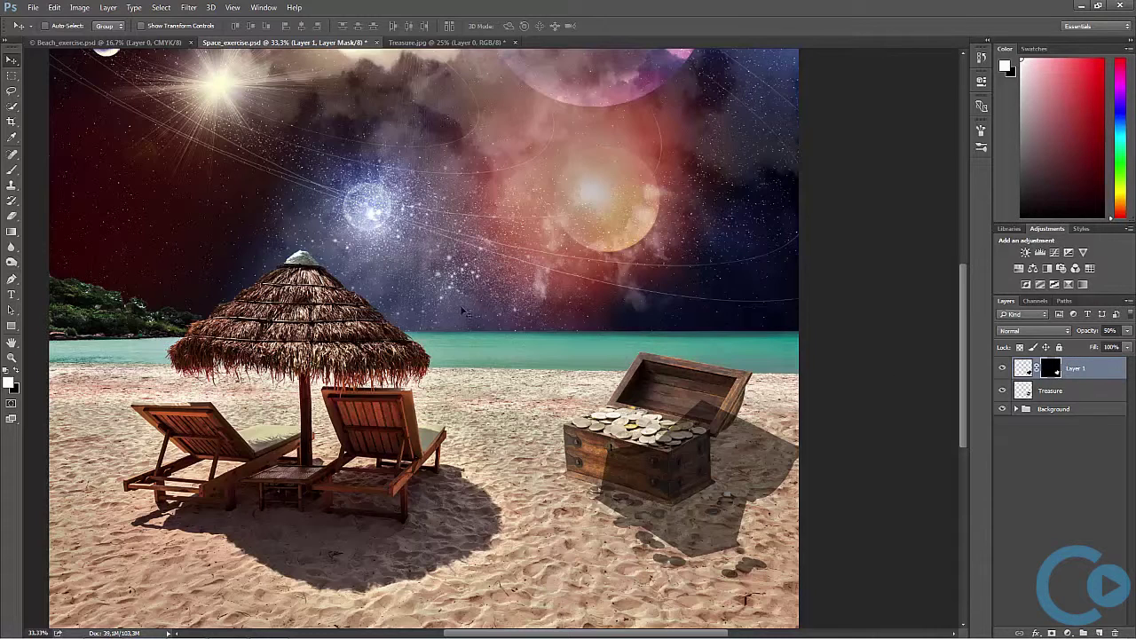
Step: Choose the Brush tool for painting on the shadow's mask and set its size to 100 px
{"action": "left_click", "coordinate": [11, 171]}
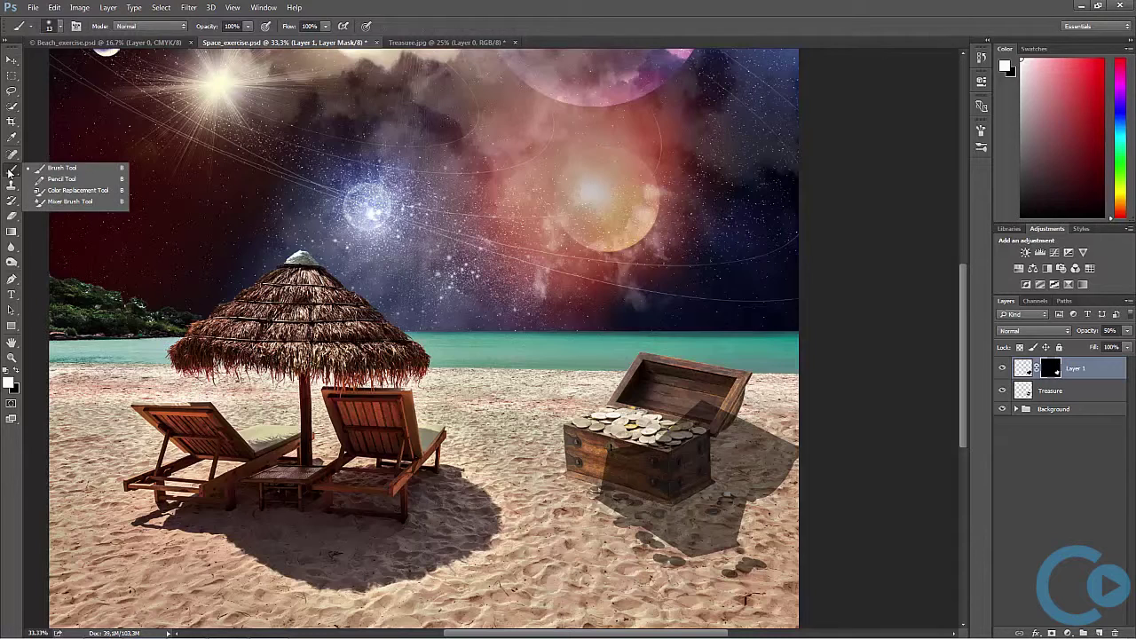
{"action": "left_click", "coordinate": [62, 171]}
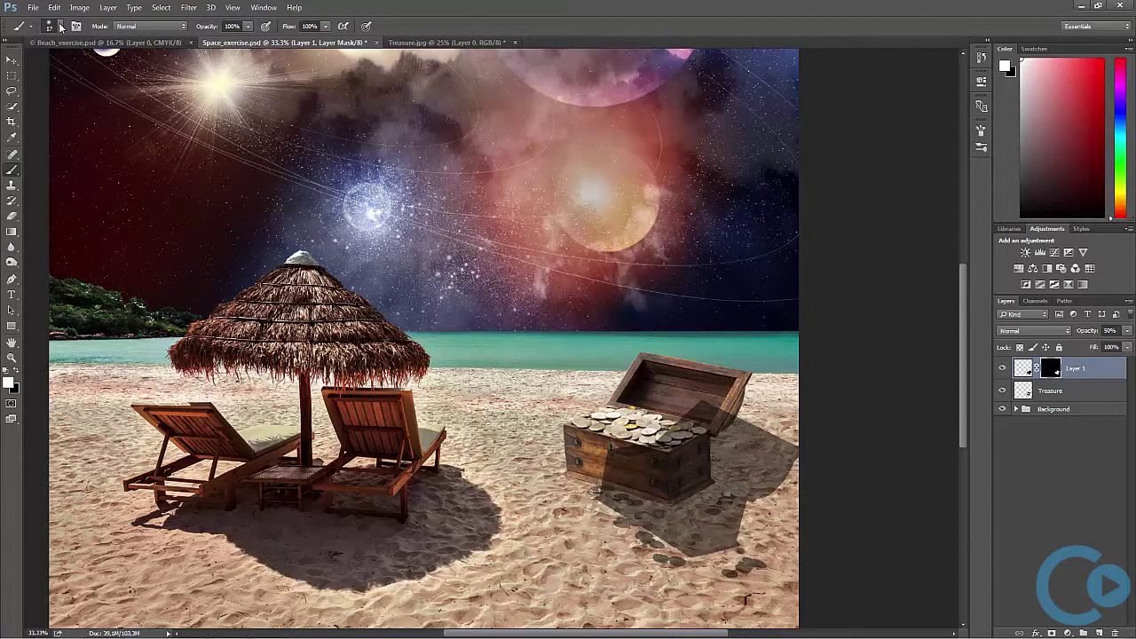
{"action": "left_click", "coordinate": [60, 28]}
{"action": "left_click", "coordinate": [118, 46]}
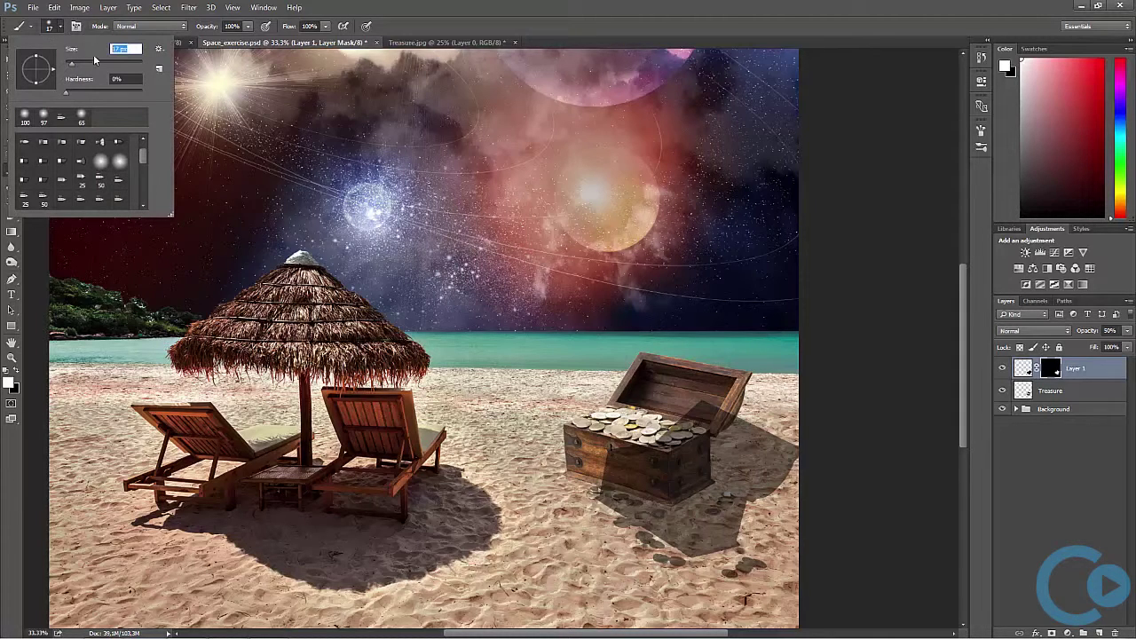
{"action": "type", "text": "100"}
{"action": "key", "text": "Return"}
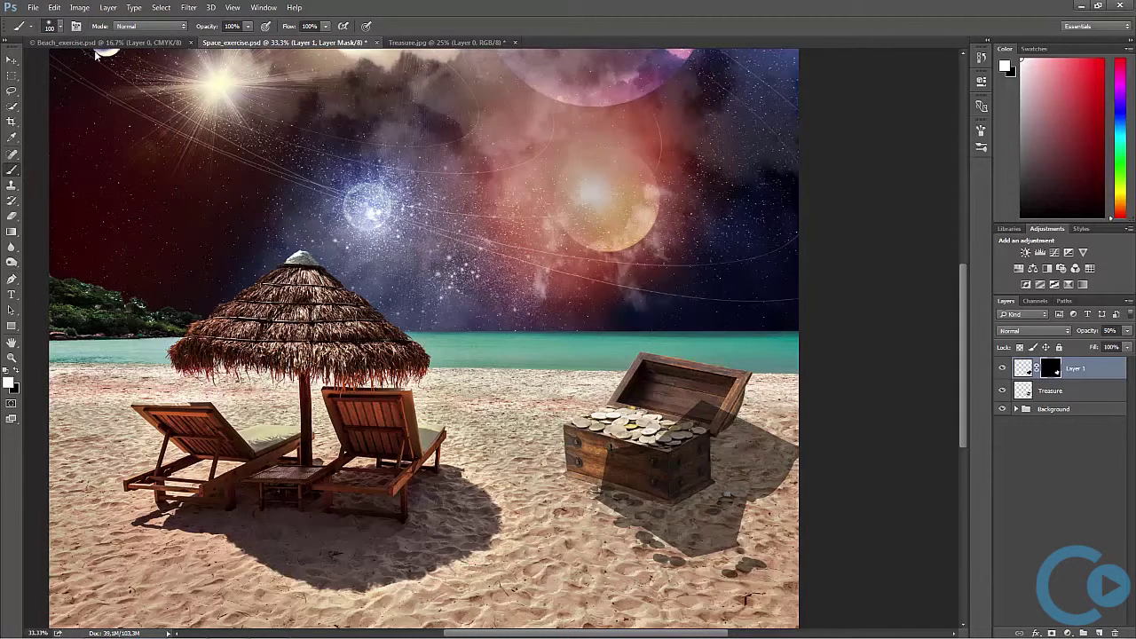
Step: Paint black on the shadow's layer mask over the chest and coins to hide the shadow covering them
{"action": "left_click", "coordinate": [16, 375]}
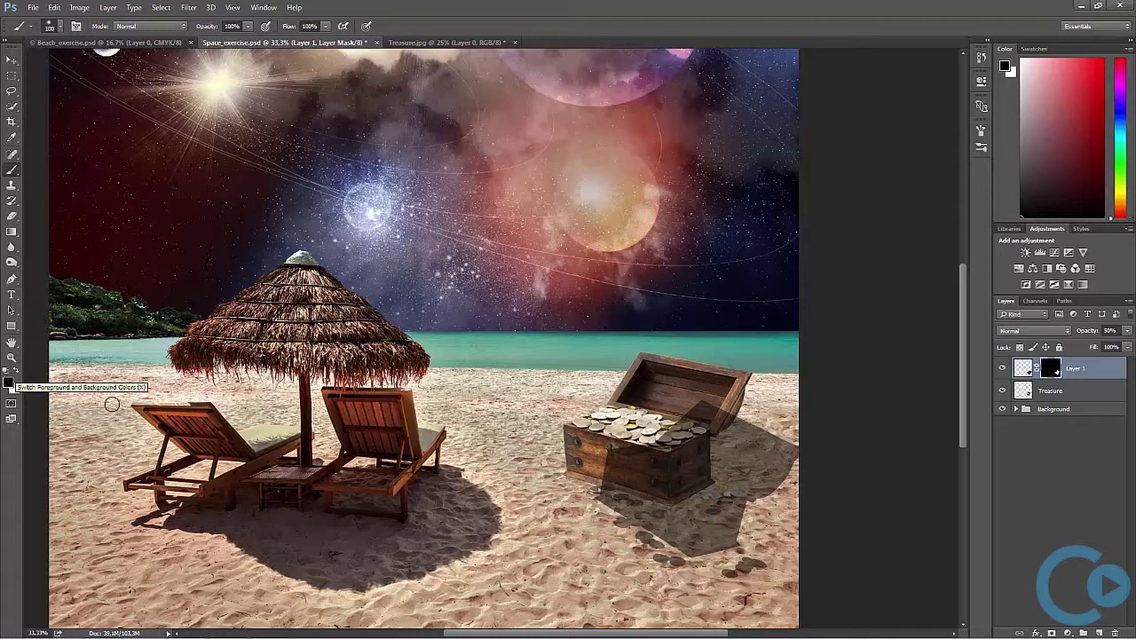
{"action": "mouse_move", "coordinate": [603, 477]}
{"action": "left_mouse_down"}
{"action": "mouse_move", "coordinate": [664, 492]}
{"action": "mouse_move", "coordinate": [662, 470]}
{"action": "mouse_move", "coordinate": [613, 455]}
{"action": "mouse_move", "coordinate": [620, 446]}
{"action": "mouse_move", "coordinate": [656, 453]}
{"action": "mouse_move", "coordinate": [651, 469]}
{"action": "mouse_move", "coordinate": [687, 468]}
{"action": "mouse_move", "coordinate": [668, 496]}
{"action": "mouse_move", "coordinate": [680, 495]}
{"action": "mouse_move", "coordinate": [700, 478]}
{"action": "mouse_move", "coordinate": [699, 415]}
{"action": "mouse_move", "coordinate": [695, 448]}
{"action": "mouse_move", "coordinate": [680, 415]}
{"action": "mouse_move", "coordinate": [684, 457]}
{"action": "mouse_move", "coordinate": [710, 400]}
{"action": "mouse_move", "coordinate": [707, 419]}
{"action": "mouse_move", "coordinate": [727, 408]}
{"action": "mouse_move", "coordinate": [702, 424]}
{"action": "mouse_move", "coordinate": [695, 464]}
{"action": "mouse_move", "coordinate": [665, 490]}
{"action": "mouse_move", "coordinate": [602, 479]}
{"action": "left_mouse_up"}
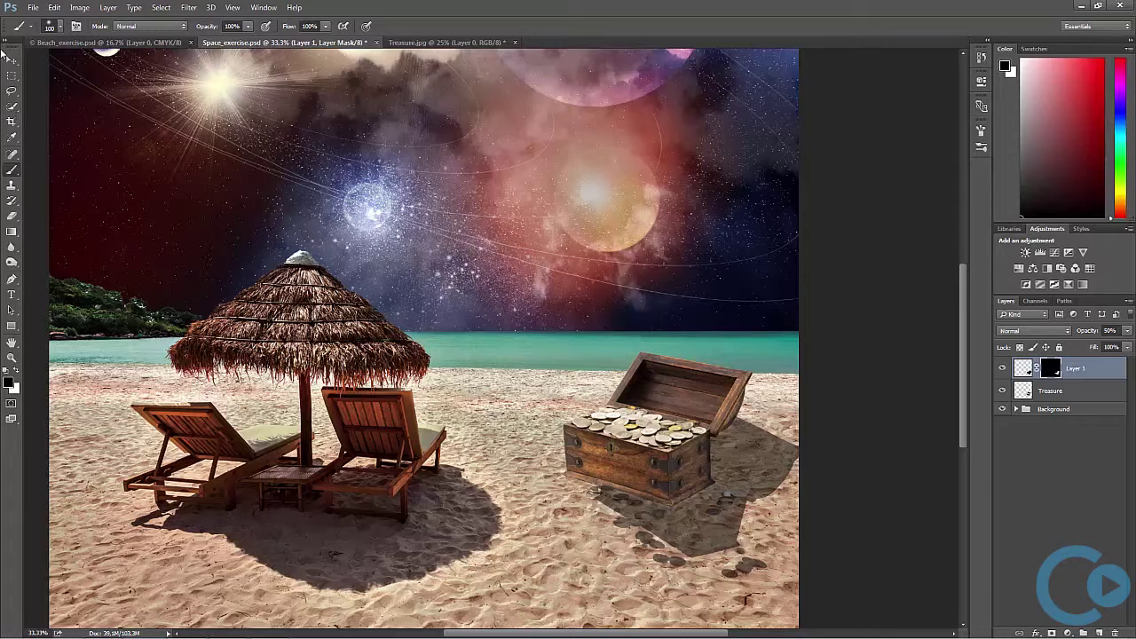
{"action": "left_click", "coordinate": [9, 61]}
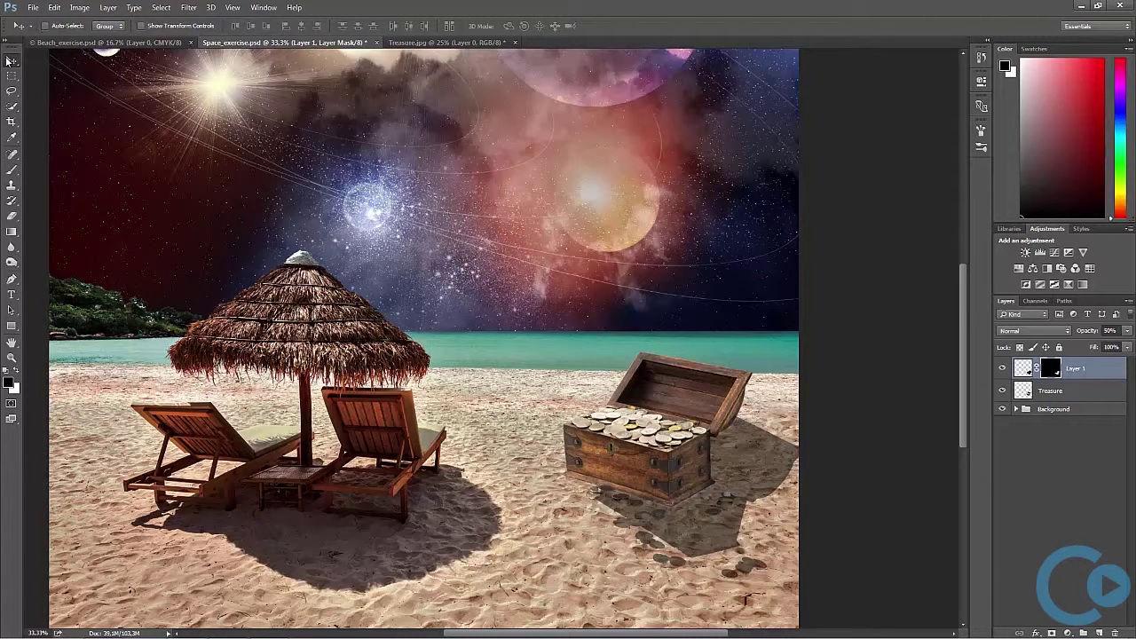
Step: Apply the shadow layer's mask permanently and rename the layer Treasure Shadow
{"action": "key", "text": "ctrl+2"}
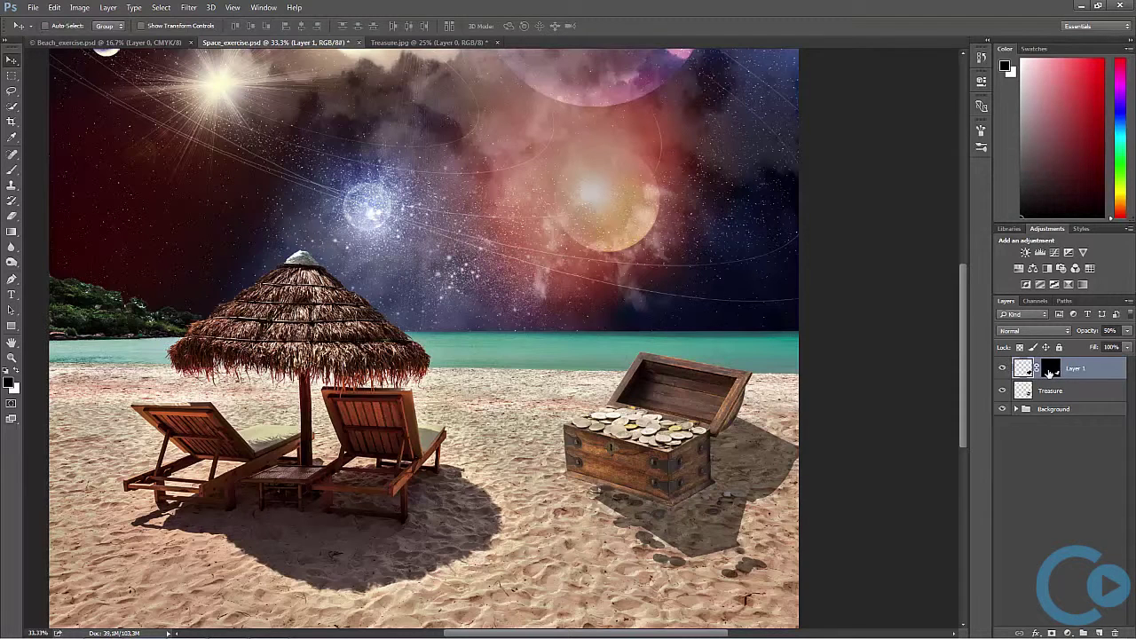
{"action": "right_click", "coordinate": [1050, 374]}
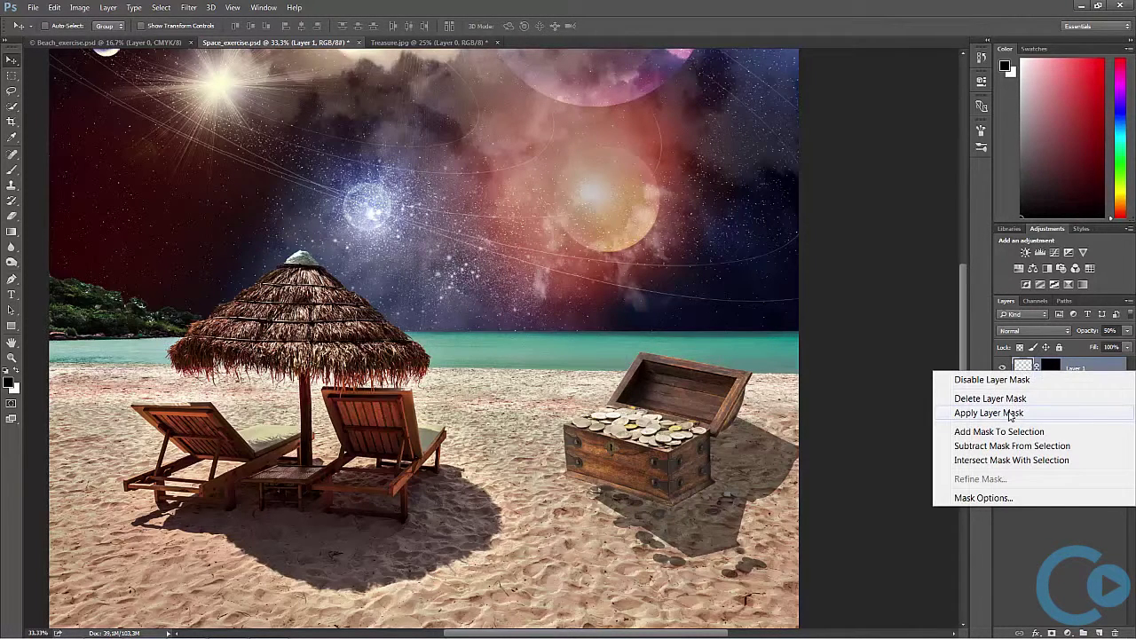
{"action": "left_click", "coordinate": [1010, 414]}
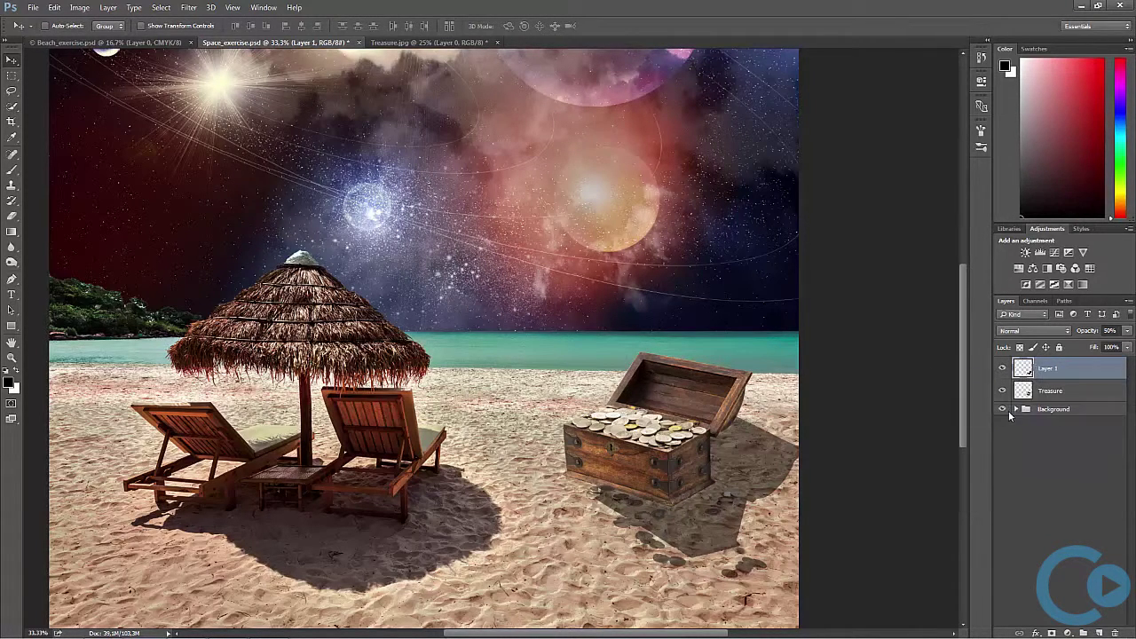
{"action": "double_click", "coordinate": [1058, 371]}
{"action": "type", "text": "S Shadow"}
{"action": "key", "text": "Return"}
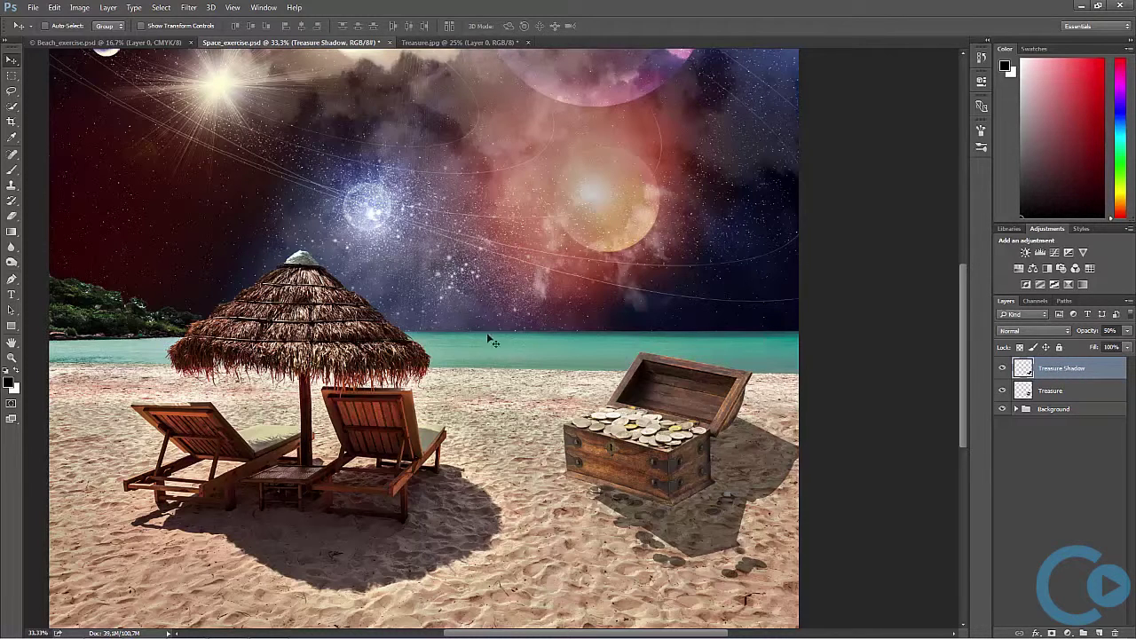
Step: Smudge the straight outer edges of the treasure shadow into irregular ones using the Smudge tool at 50 px
{"action": "left_click", "coordinate": [11, 249]}
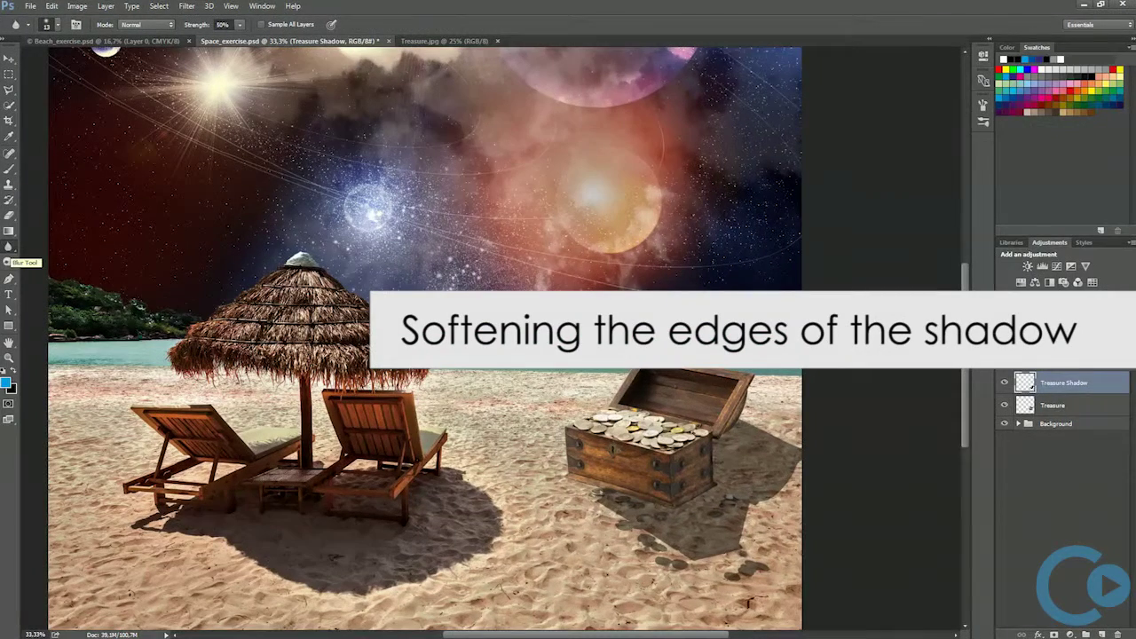
{"action": "right_click", "coordinate": [9, 249]}
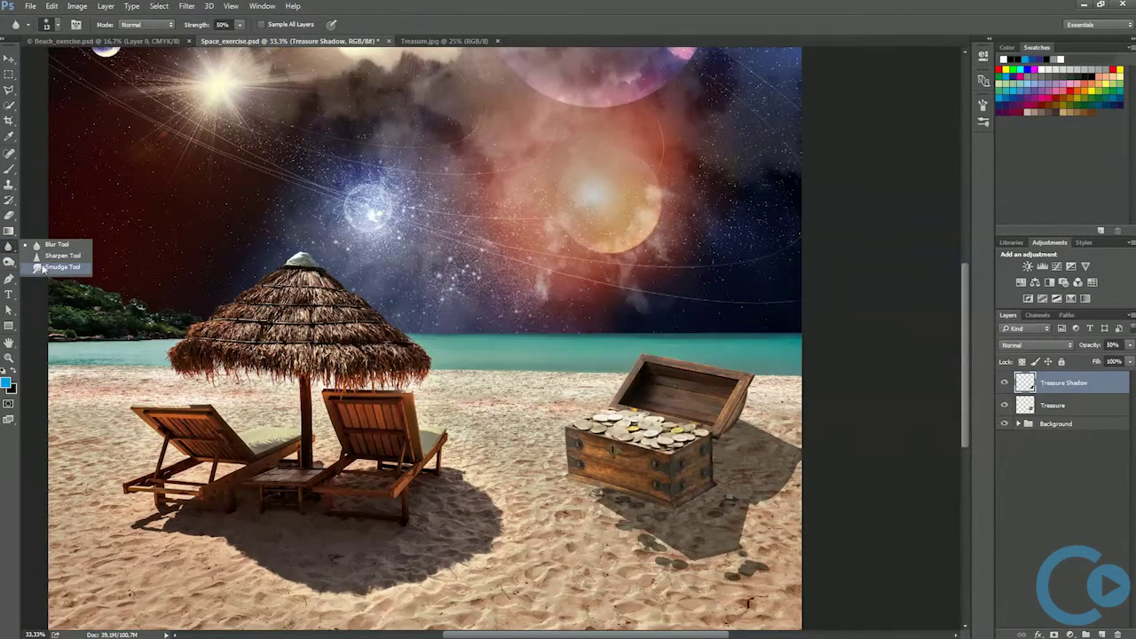
{"action": "left_click", "coordinate": [44, 268]}
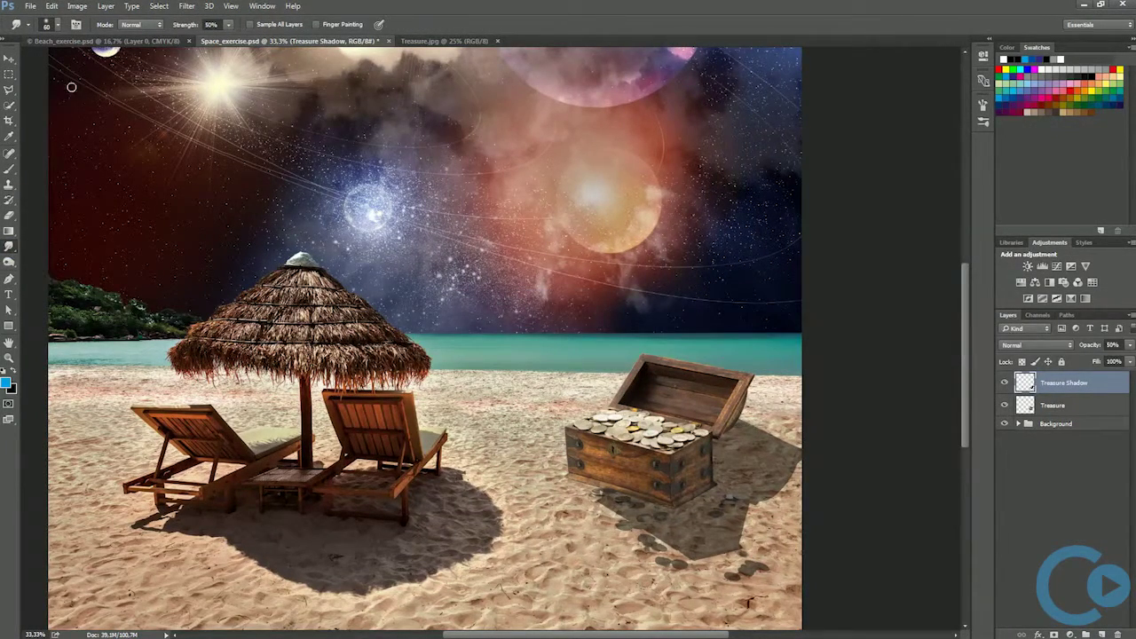
{"action": "left_click", "coordinate": [51, 27]}
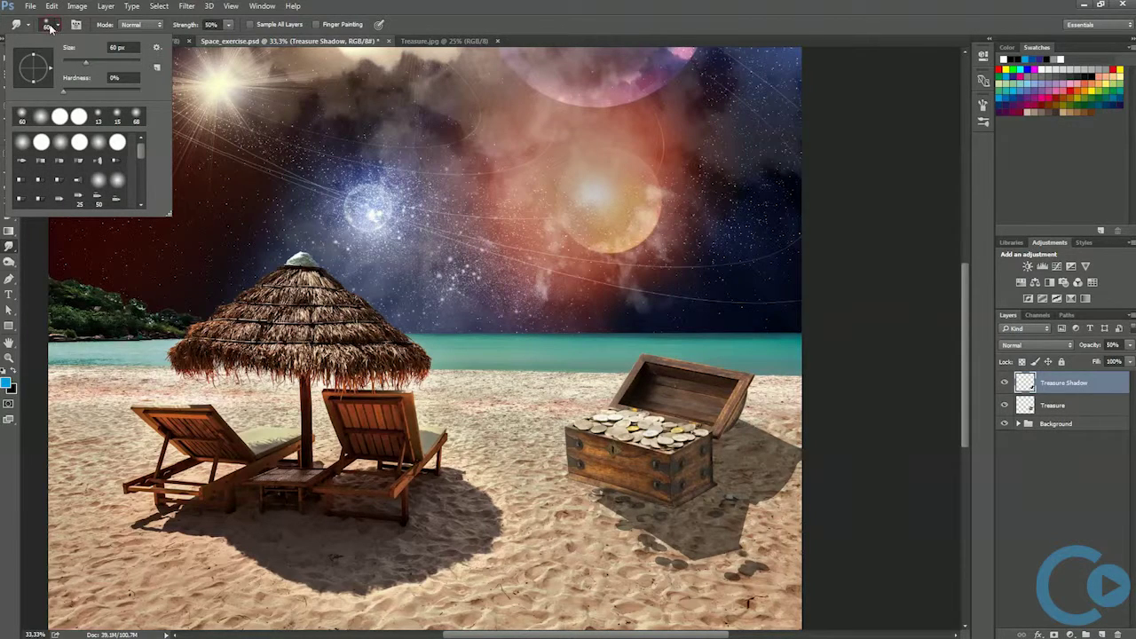
{"action": "double_click", "coordinate": [118, 47]}
{"action": "type", "text": "50"}
{"action": "key", "text": "Return"}
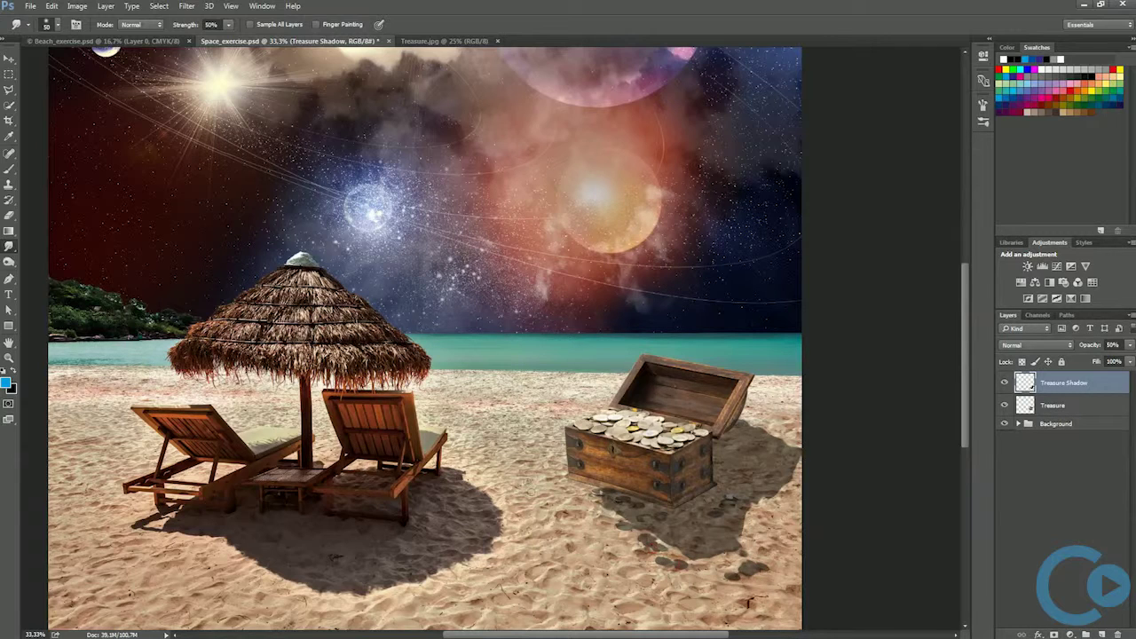
{"action": "left_click", "coordinate": [9, 59]}
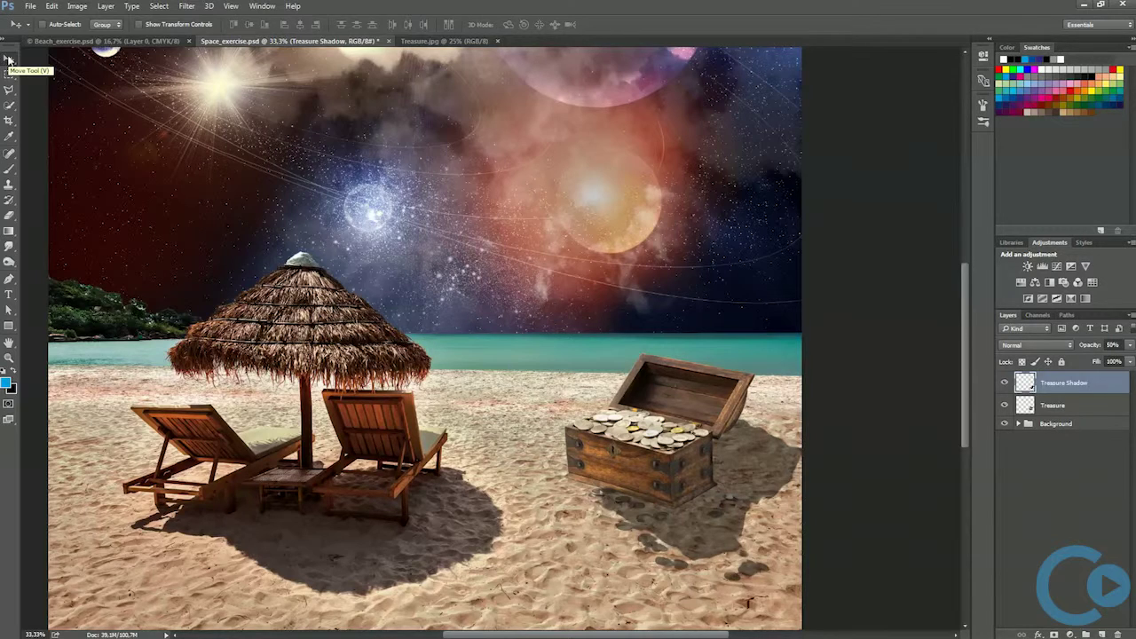
Step: Apply a Gaussian Blur with a 5.0 pixel radius to the Treasure Shadow layer
{"action": "left_click", "coordinate": [186, 6]}
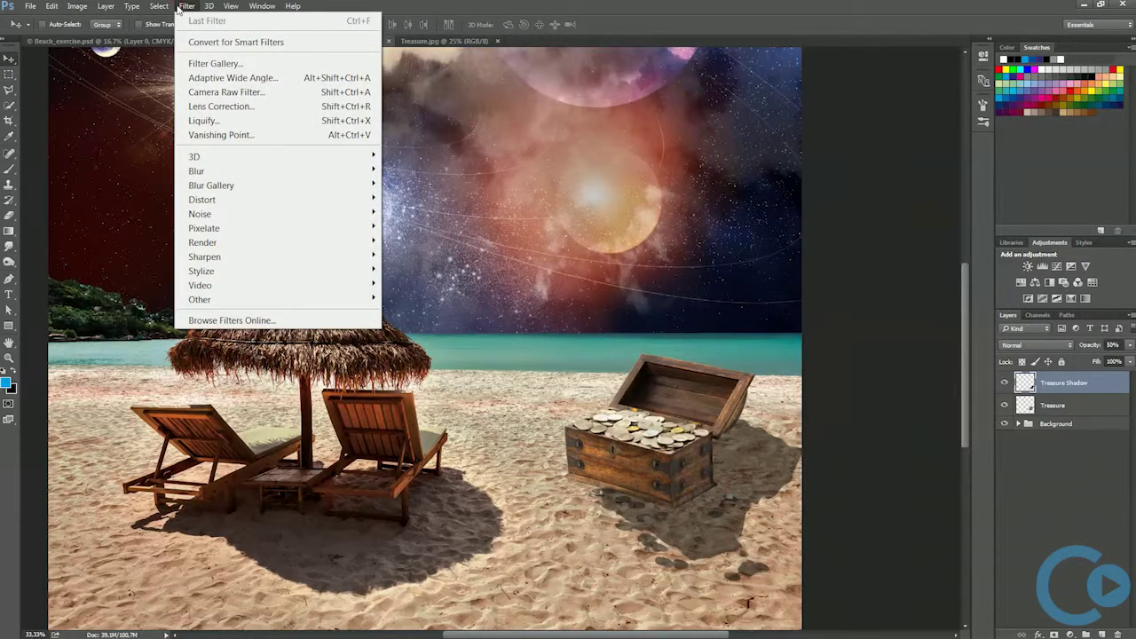
{"action": "mouse_move", "coordinate": [244, 173]}
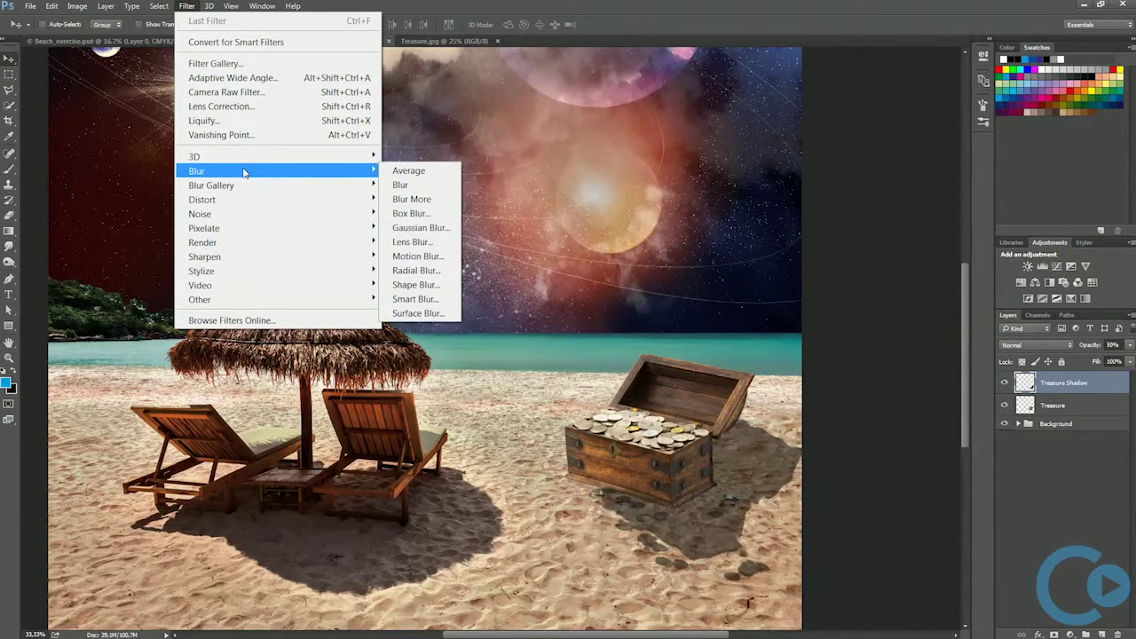
{"action": "left_click", "coordinate": [429, 228]}
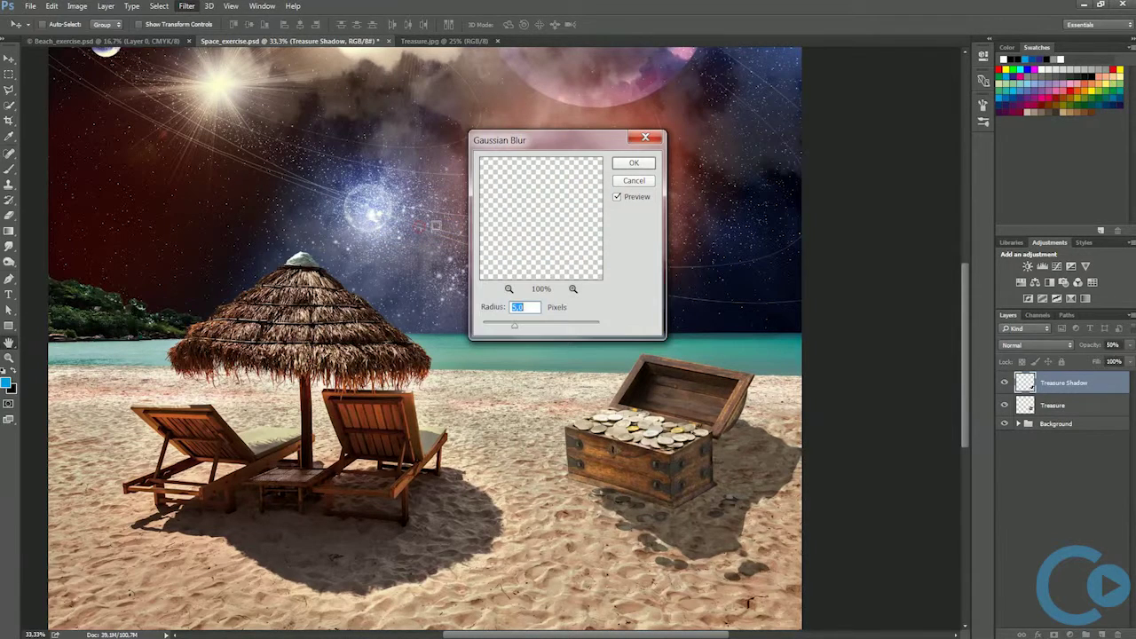
{"action": "left_click", "coordinate": [636, 163]}
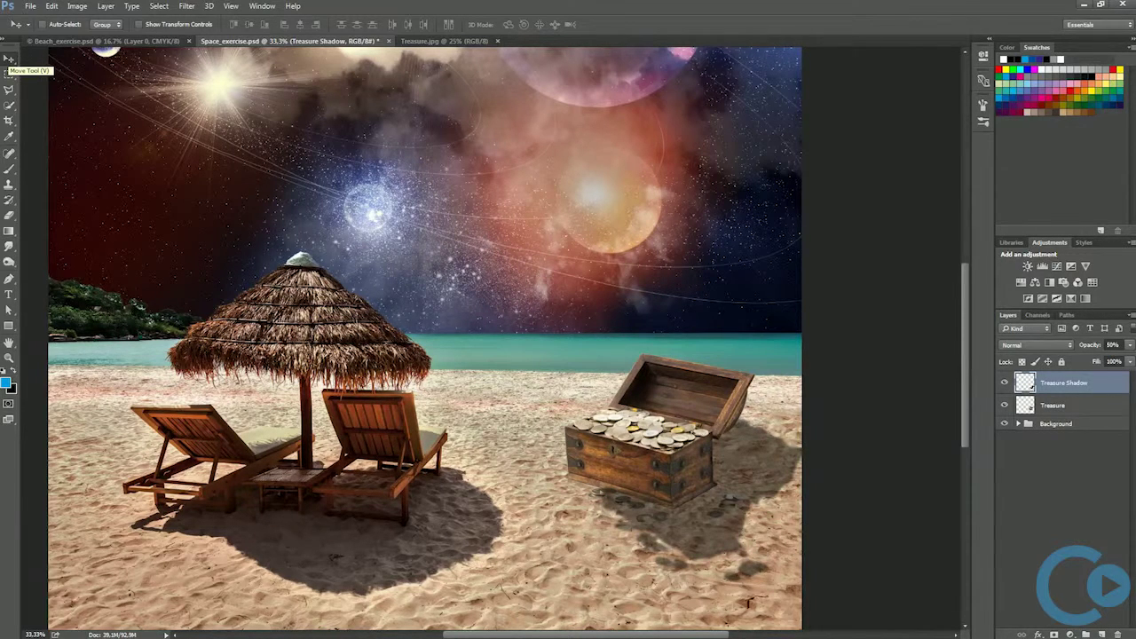
Step: Group the Treasure and Treasure Shadow layers, keeping the shadow on top, in a collapsed group named Treasure
{"action": "left_click", "coordinate": [1086, 634]}
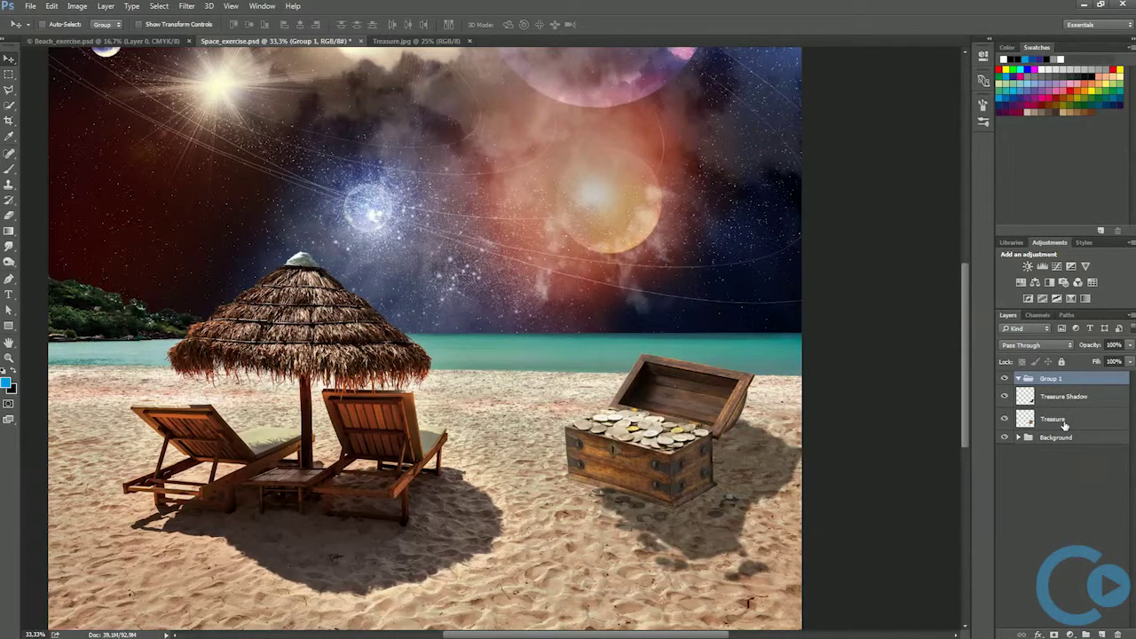
{"action": "left_click_drag", "start_coordinate": [1064, 426], "coordinate": [1063, 380]}
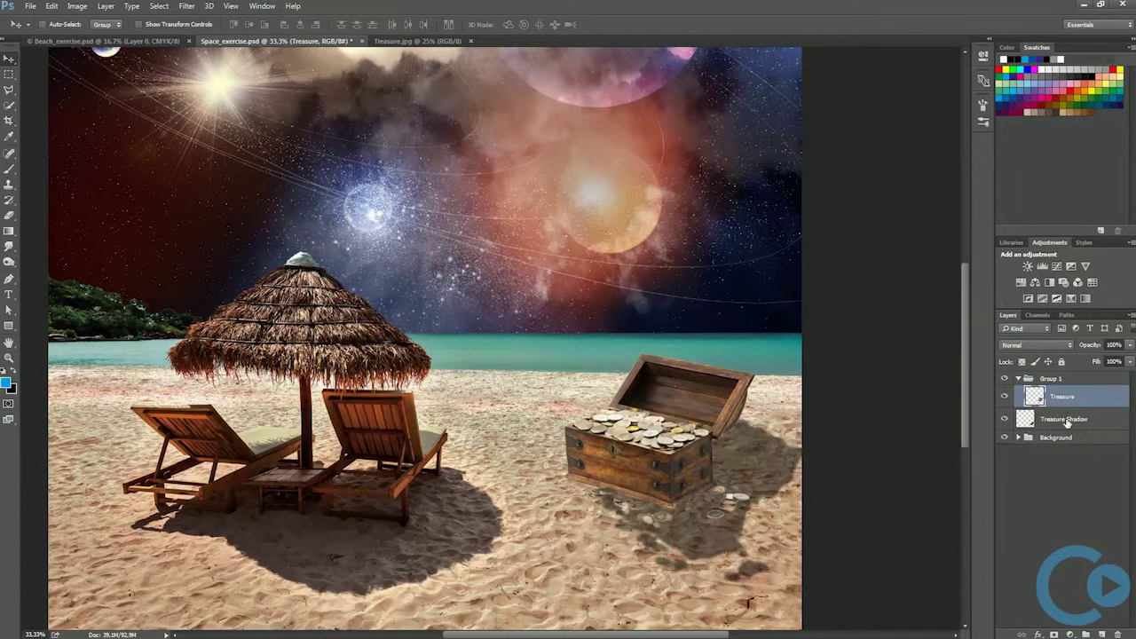
{"action": "left_click_drag", "start_coordinate": [1065, 419], "coordinate": [1061, 380]}
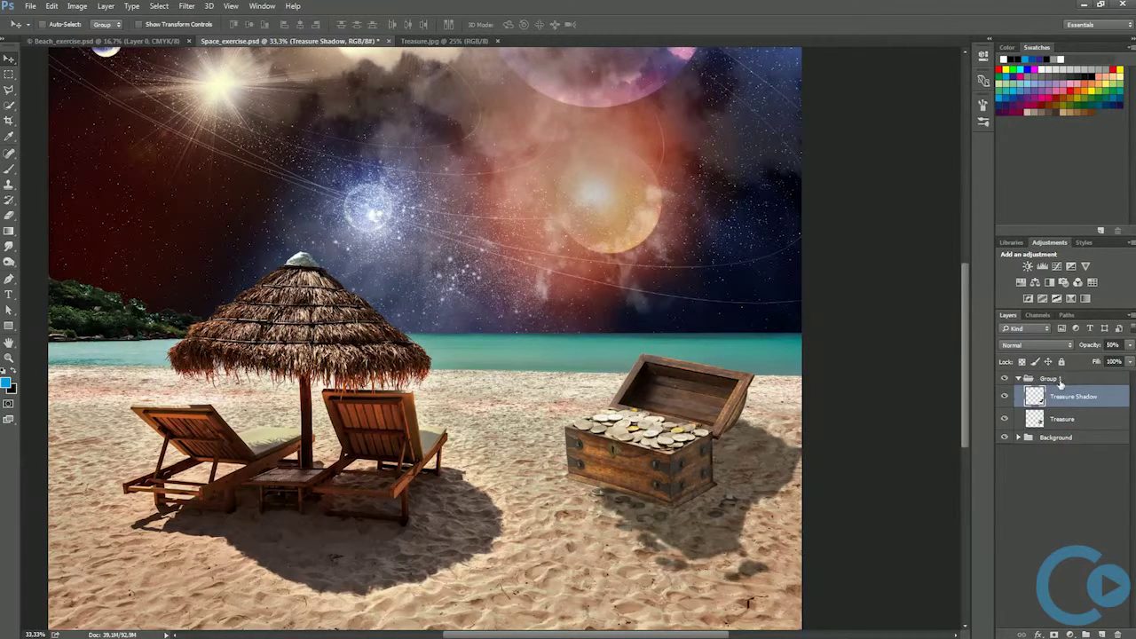
{"action": "double_click", "coordinate": [1053, 379]}
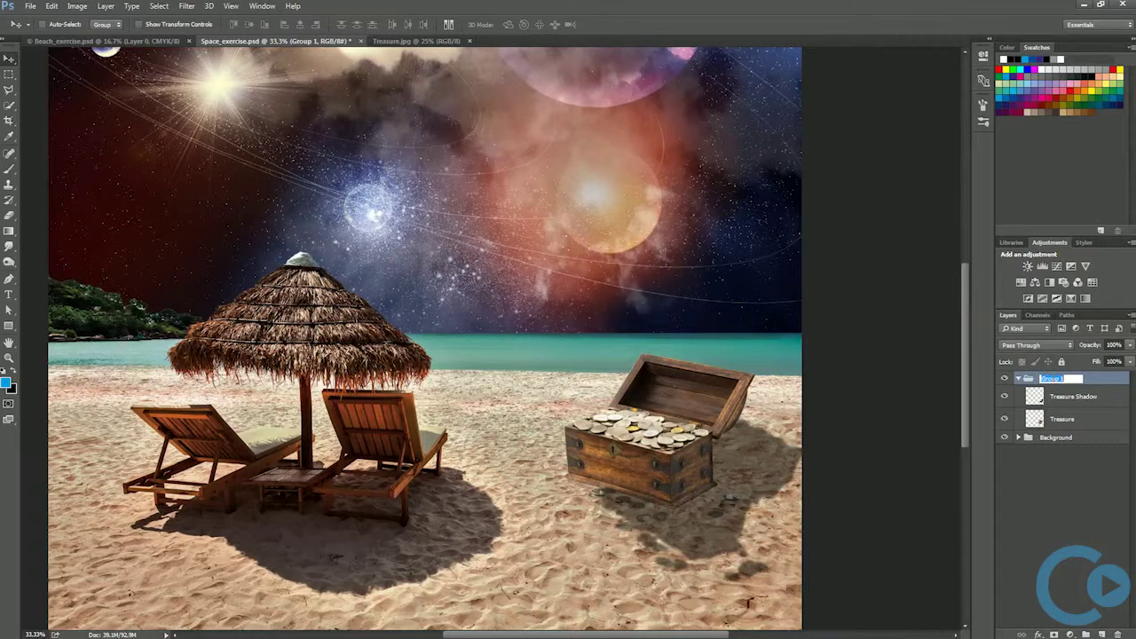
{"action": "type", "text": "Treasure"}
{"action": "key", "text": "Return"}
{"action": "left_click", "coordinate": [1019, 379]}
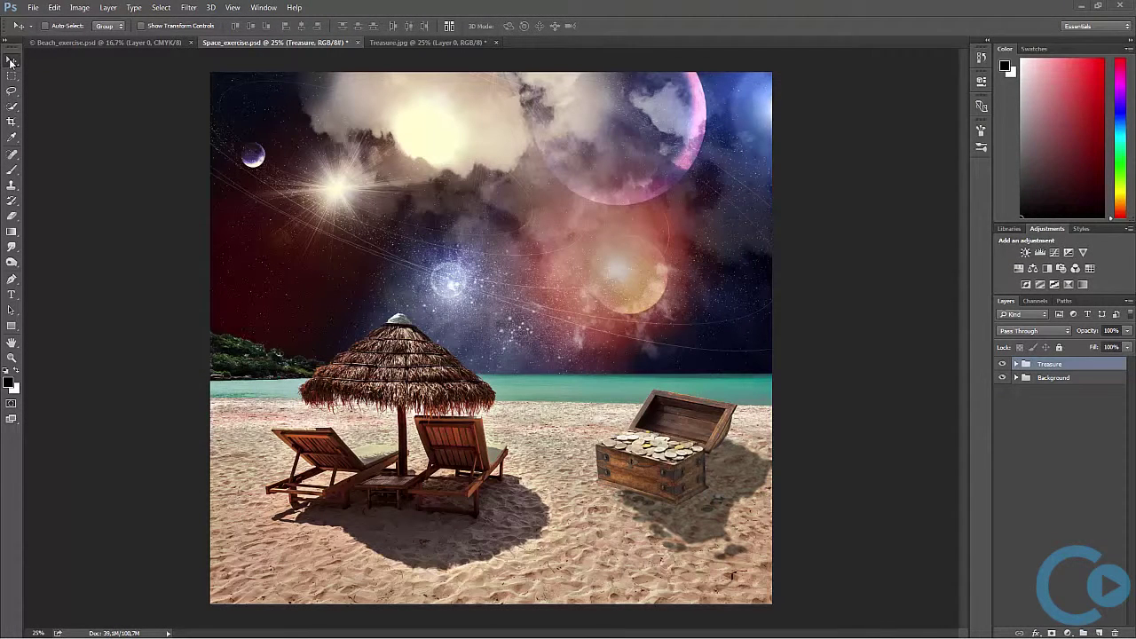
Step: Set up the Horizontal Type tool with Auto Pro Bold Italic 2, 48 pt and near-white text colour fefefe
{"action": "left_click", "coordinate": [12, 296]}
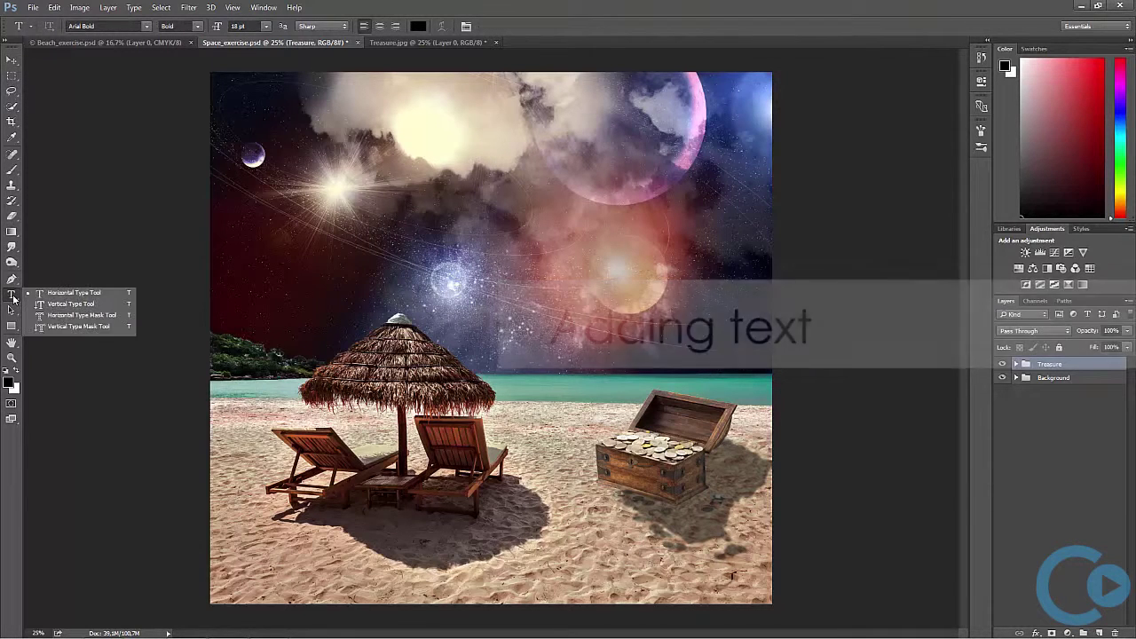
{"action": "left_click", "coordinate": [50, 293]}
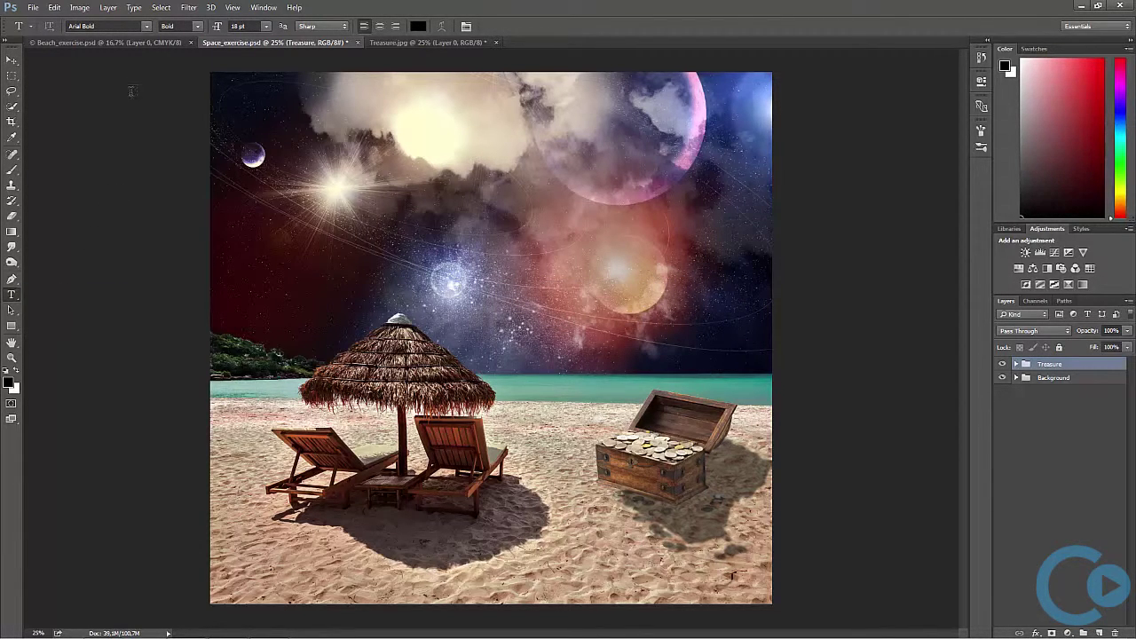
{"action": "left_click", "coordinate": [147, 27]}
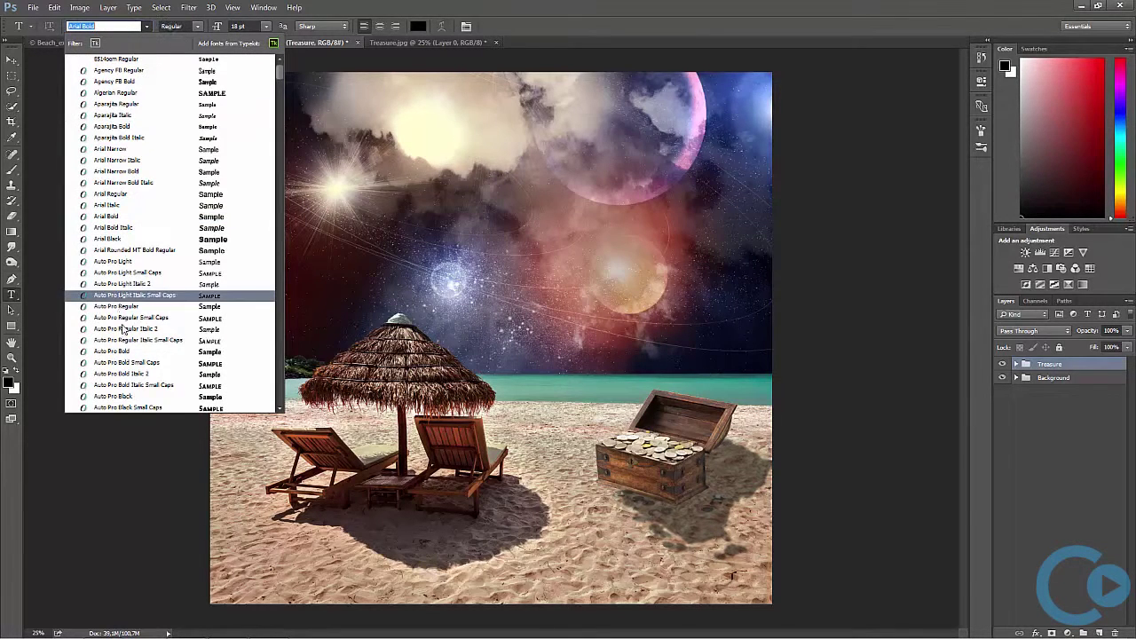
{"action": "left_click", "coordinate": [130, 375]}
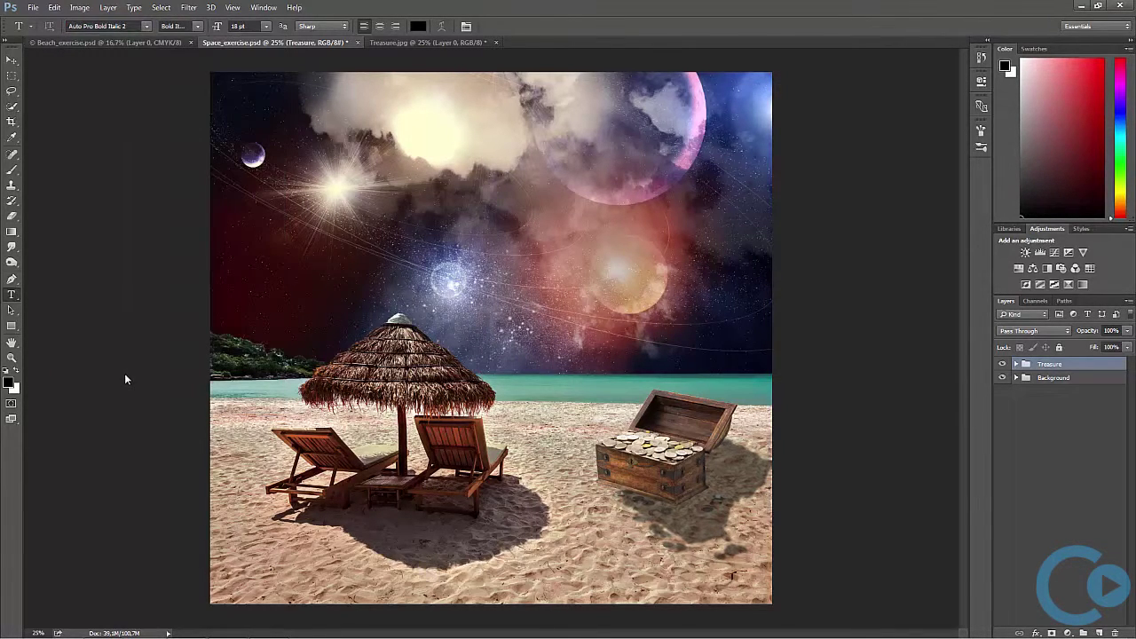
{"action": "left_click", "coordinate": [267, 28]}
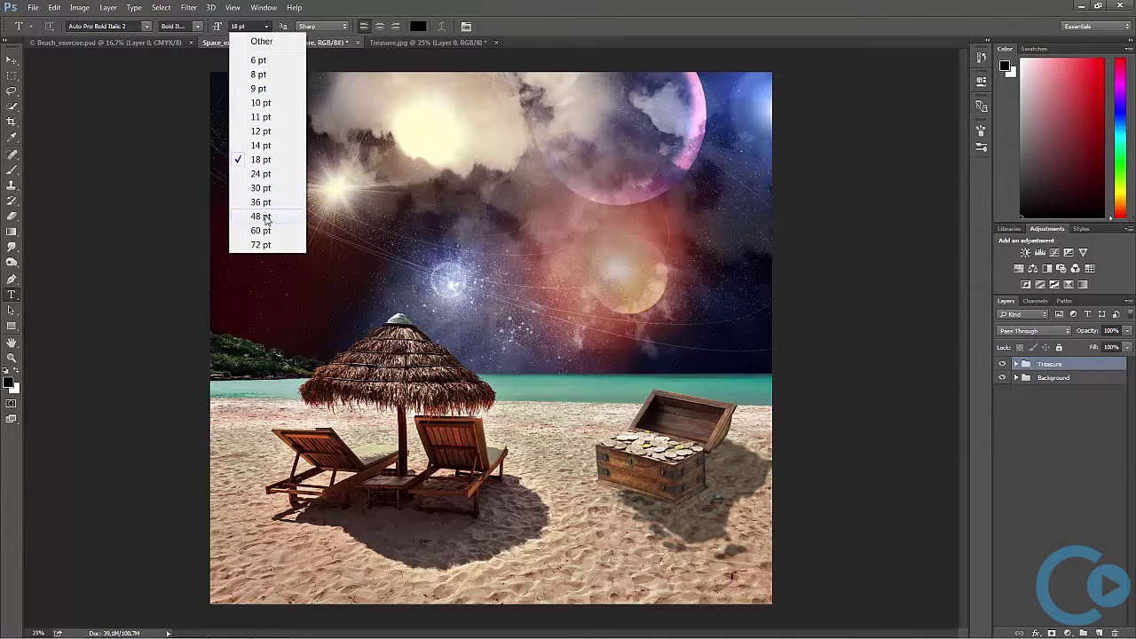
{"action": "left_click", "coordinate": [262, 216]}
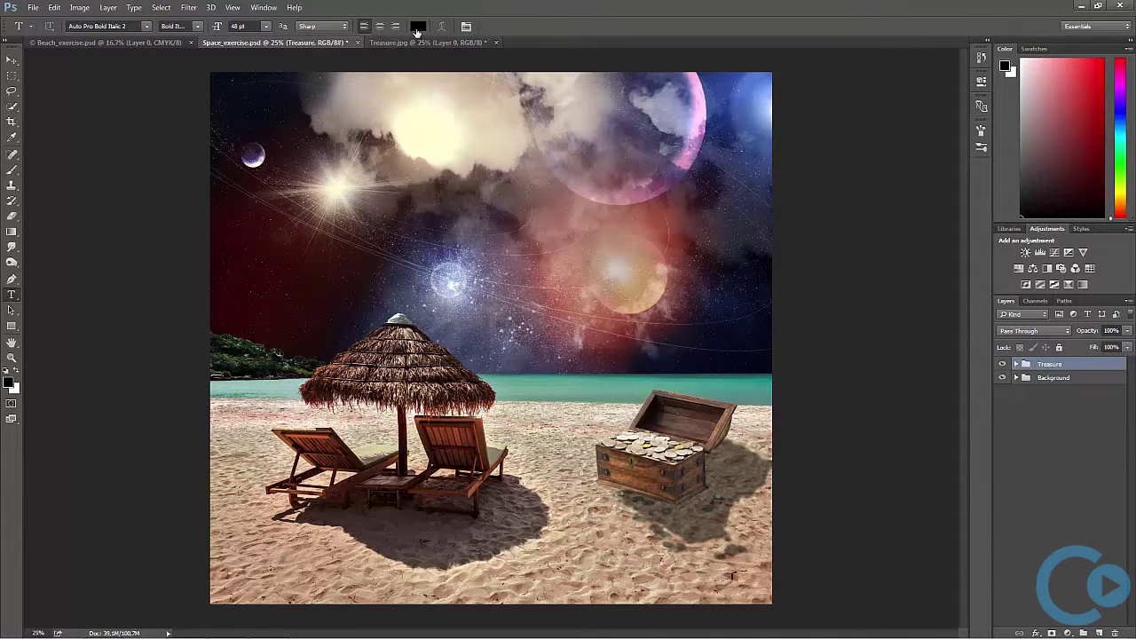
{"action": "left_click", "coordinate": [418, 28]}
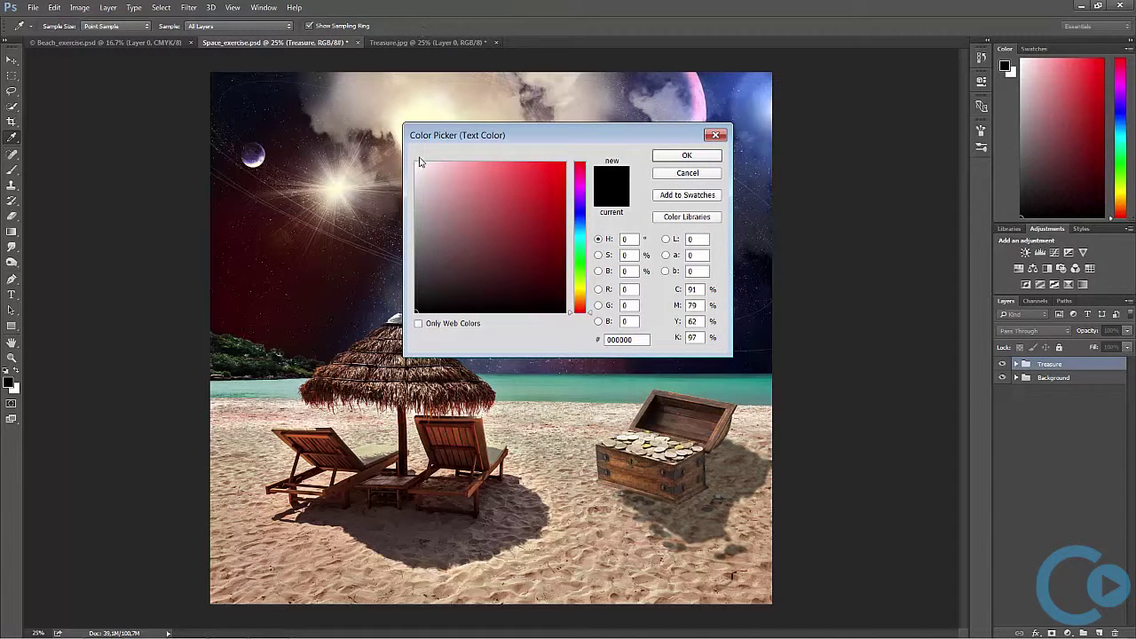
{"action": "left_click", "coordinate": [414, 163]}
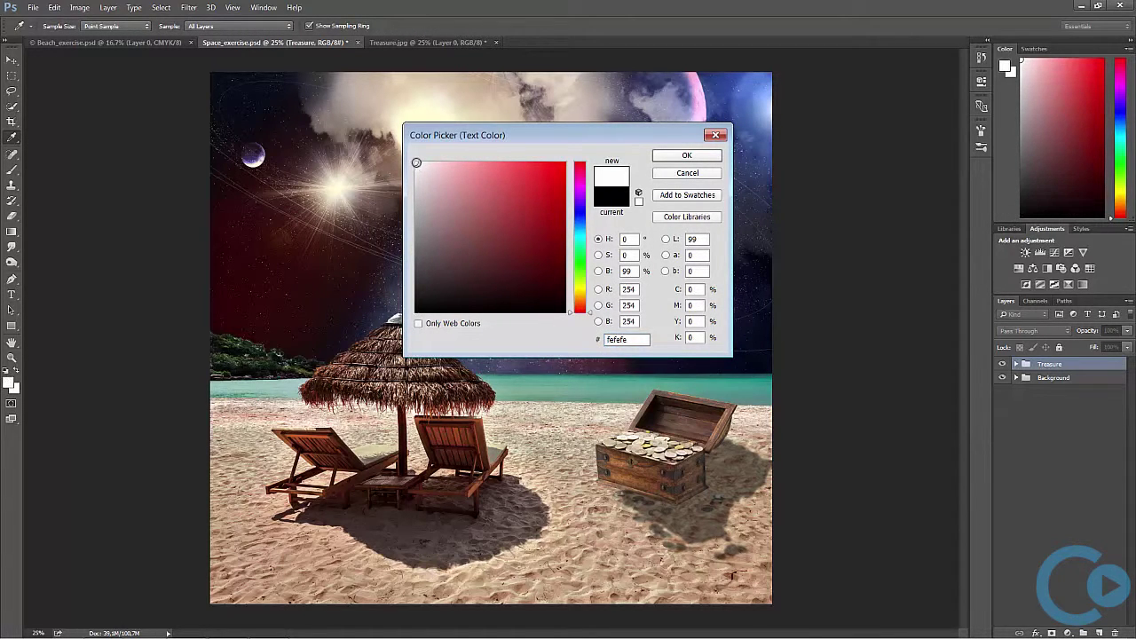
{"action": "left_click", "coordinate": [691, 156]}
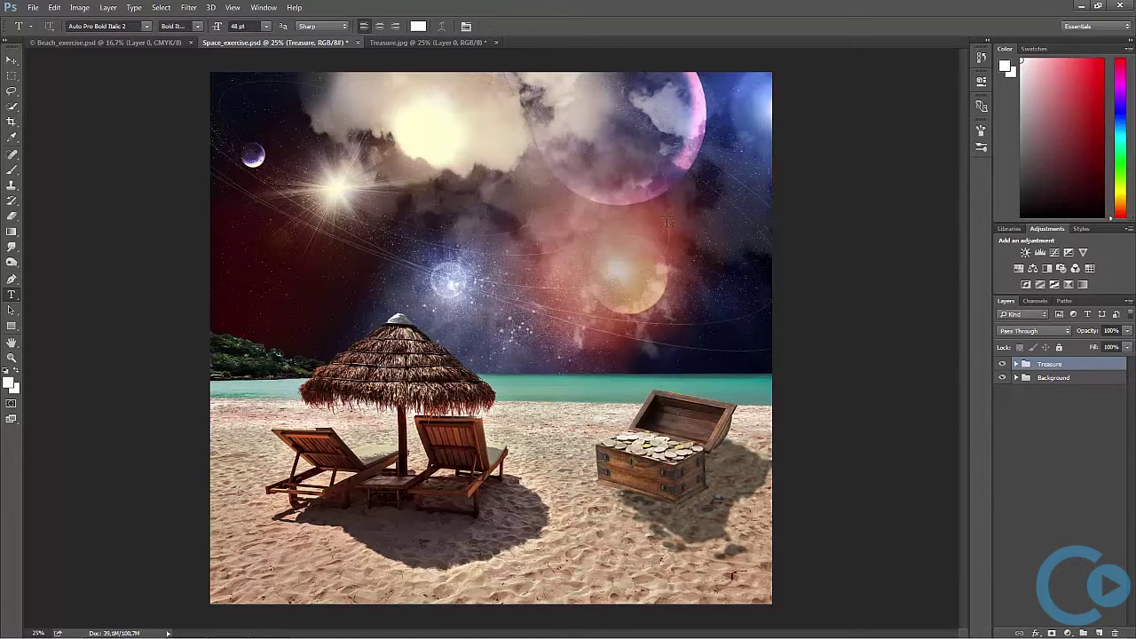
Step: Add the caption "Paradise Beach" in a text box on the sand below the treasure chest
{"action": "left_click_drag", "start_coordinate": [586, 533], "coordinate": [756, 597]}
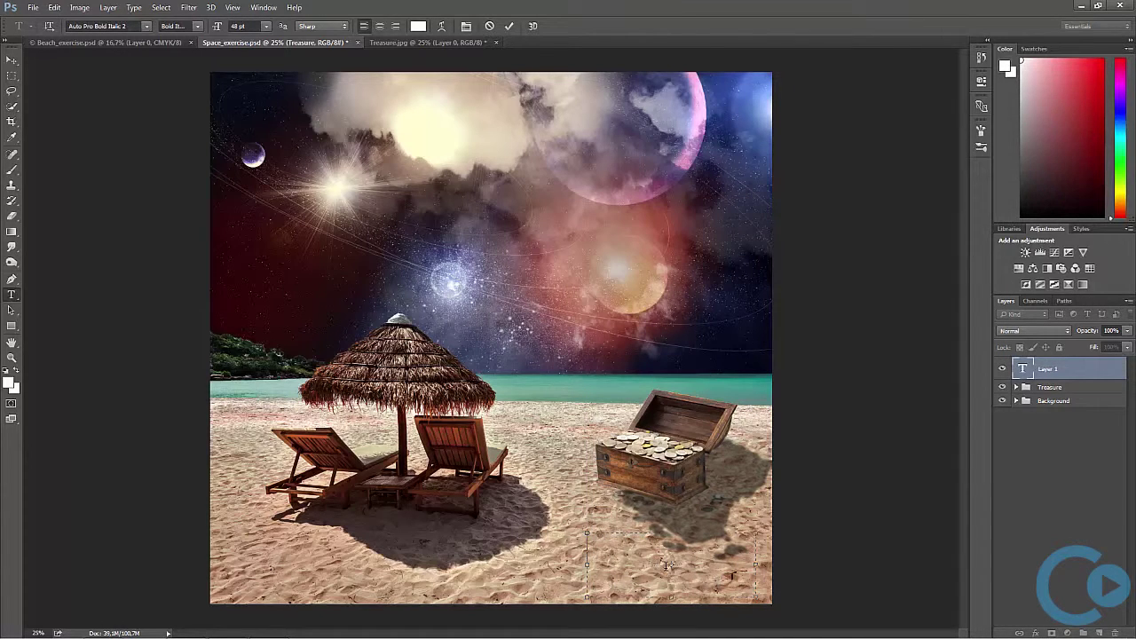
{"action": "type", "text": "Para"}
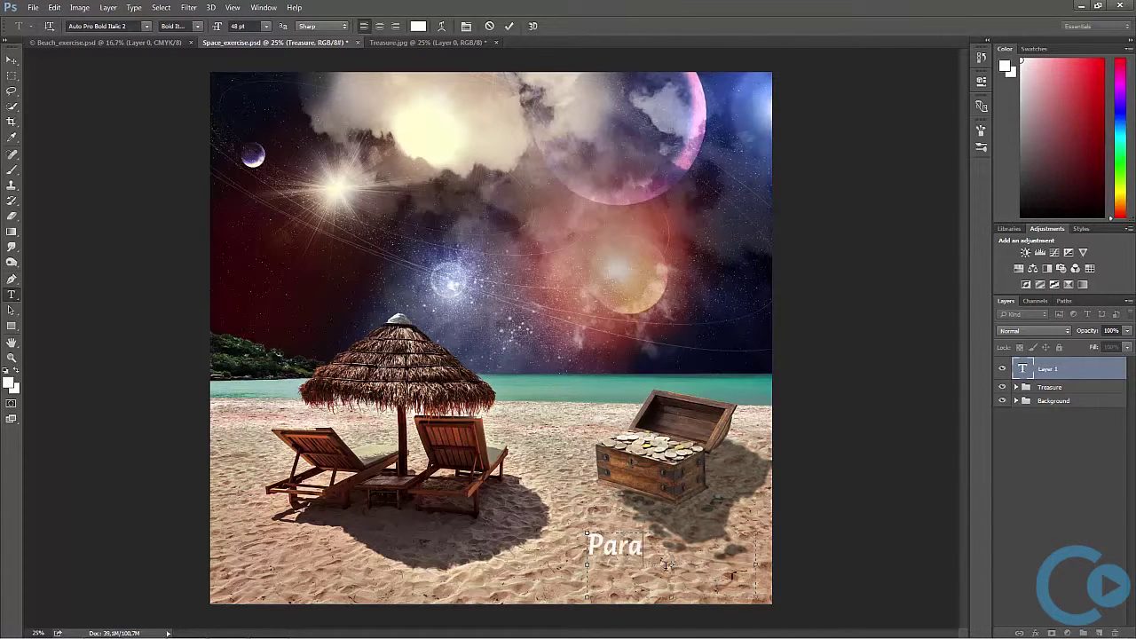
{"action": "type", "text": "dise"}
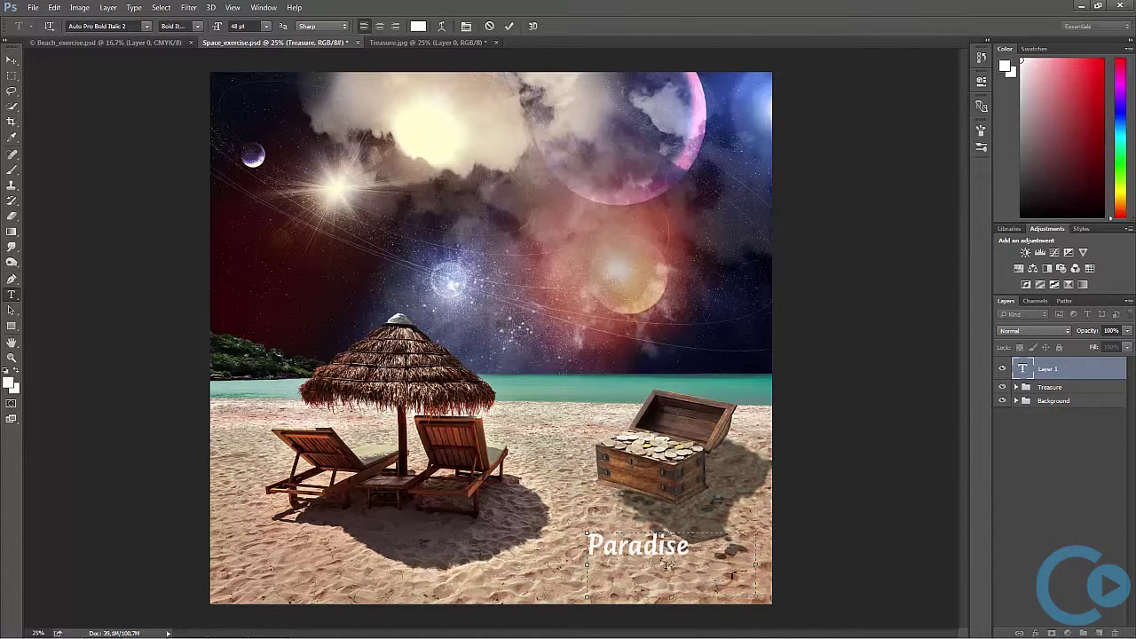
{"action": "type", "text": " Beac"}
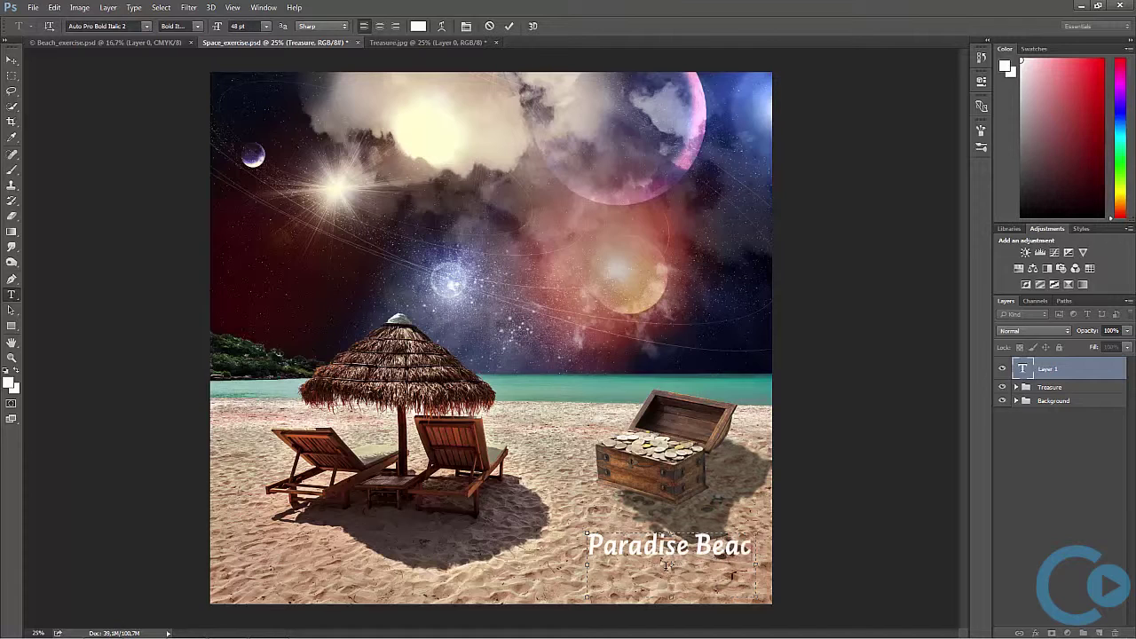
{"action": "type", "text": "h"}
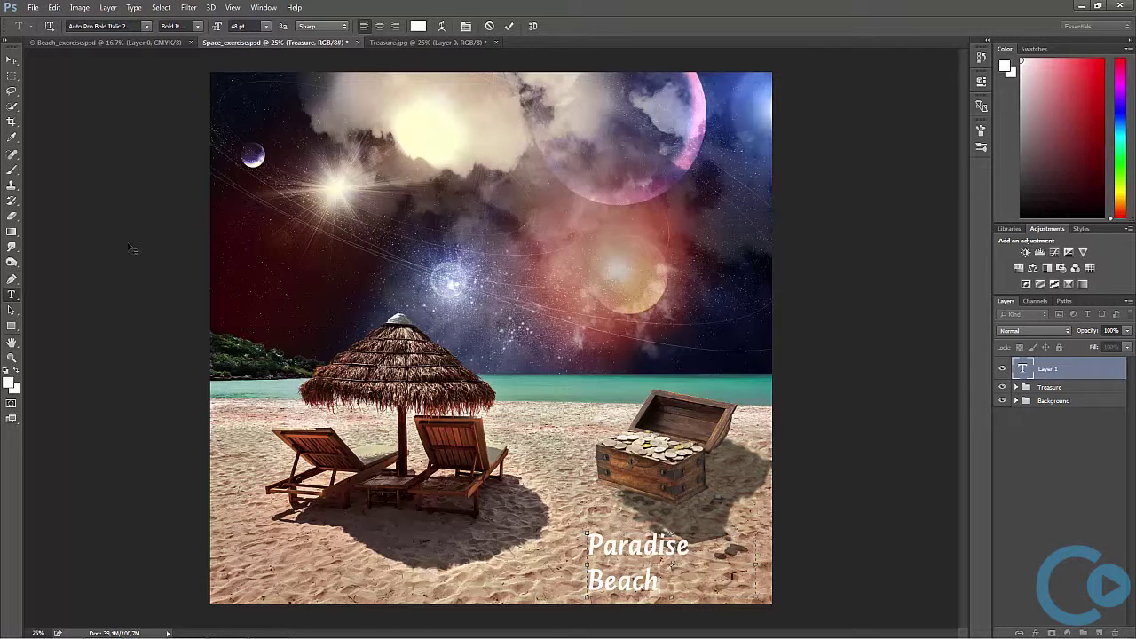
{"action": "left_click", "coordinate": [9, 61]}
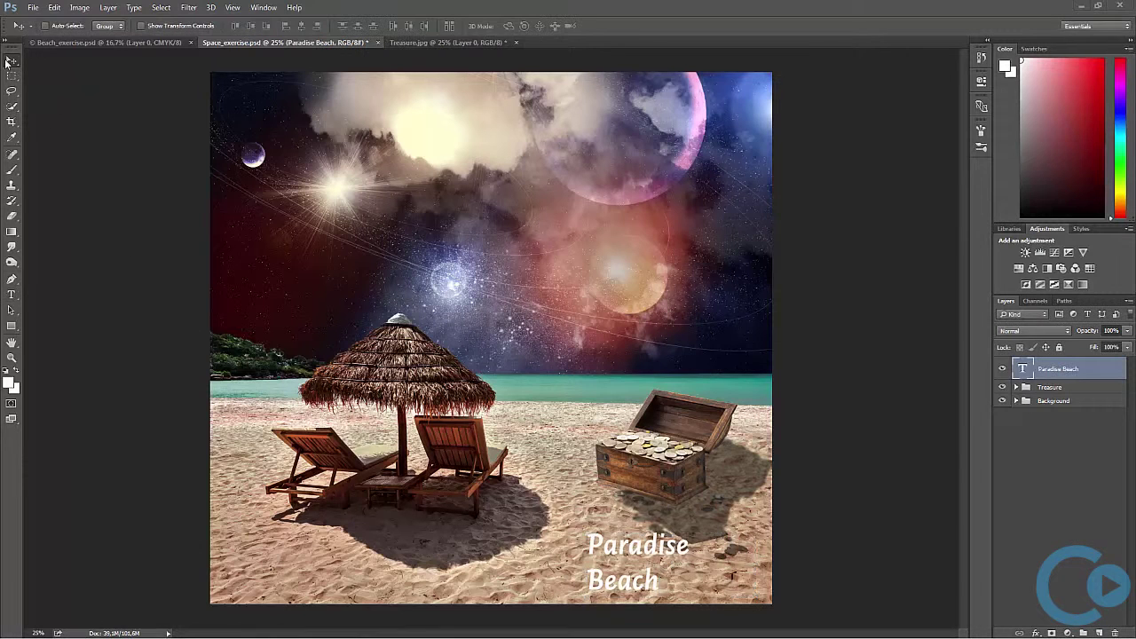
Step: Add a Drop Shadow layer style to the Paradise Beach text with its angle set to -36°
{"action": "left_click", "coordinate": [106, 8]}
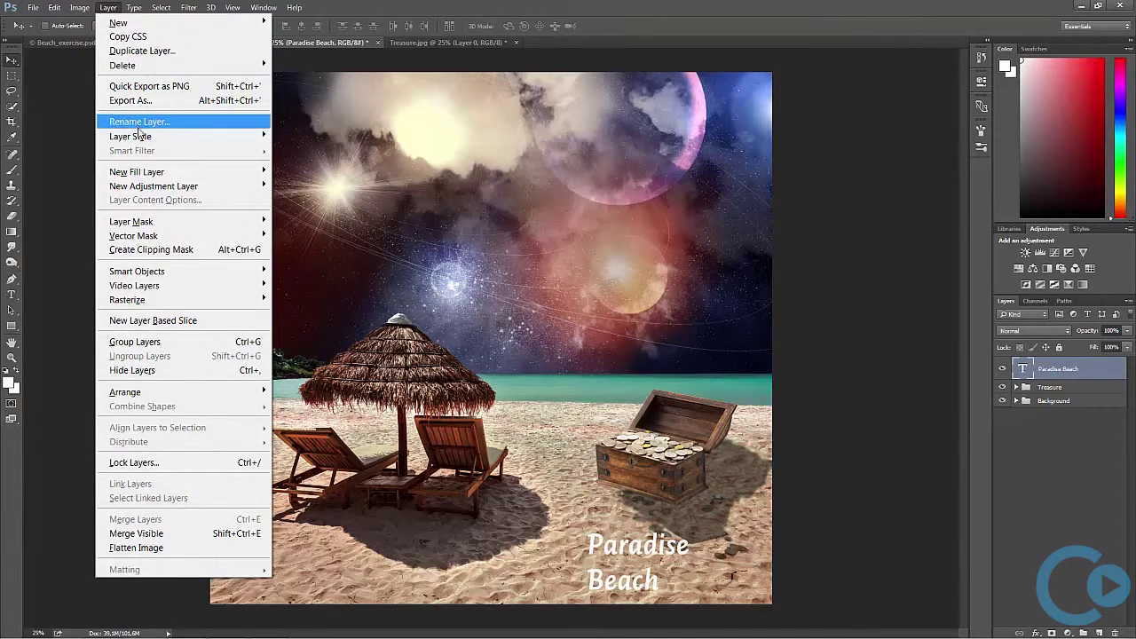
{"action": "mouse_move", "coordinate": [177, 137]}
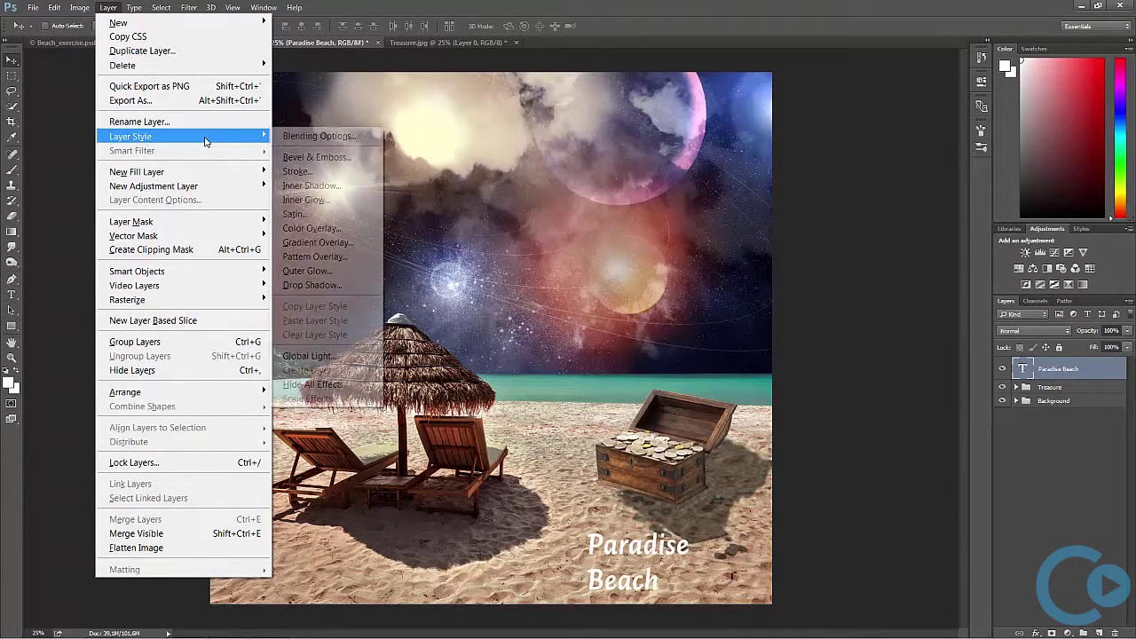
{"action": "left_click", "coordinate": [346, 285]}
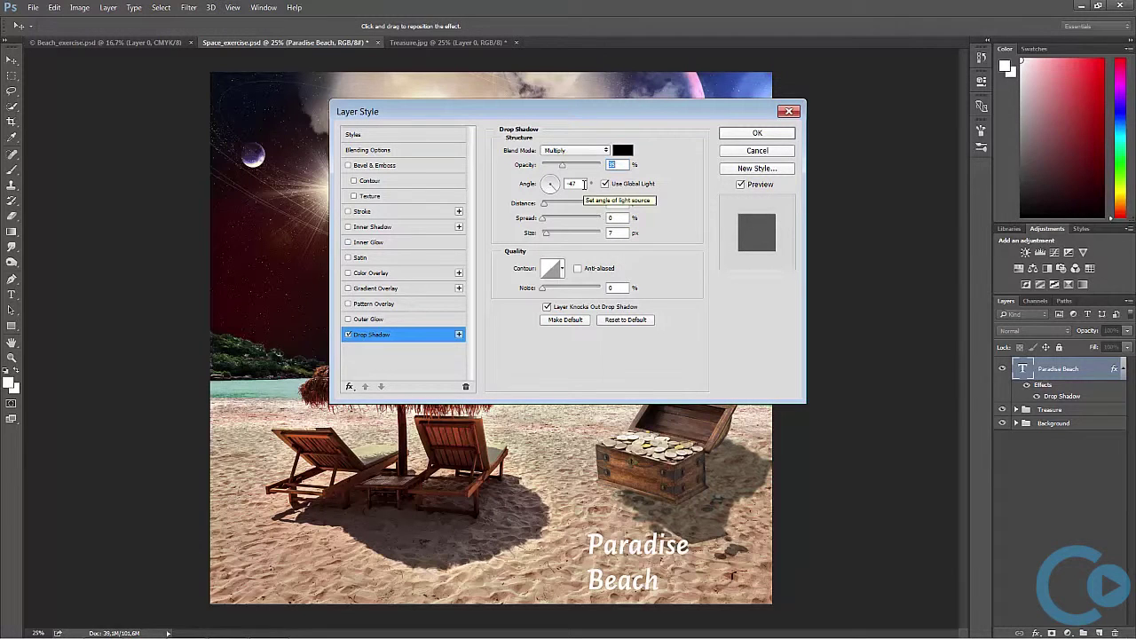
{"action": "left_click", "coordinate": [567, 184]}
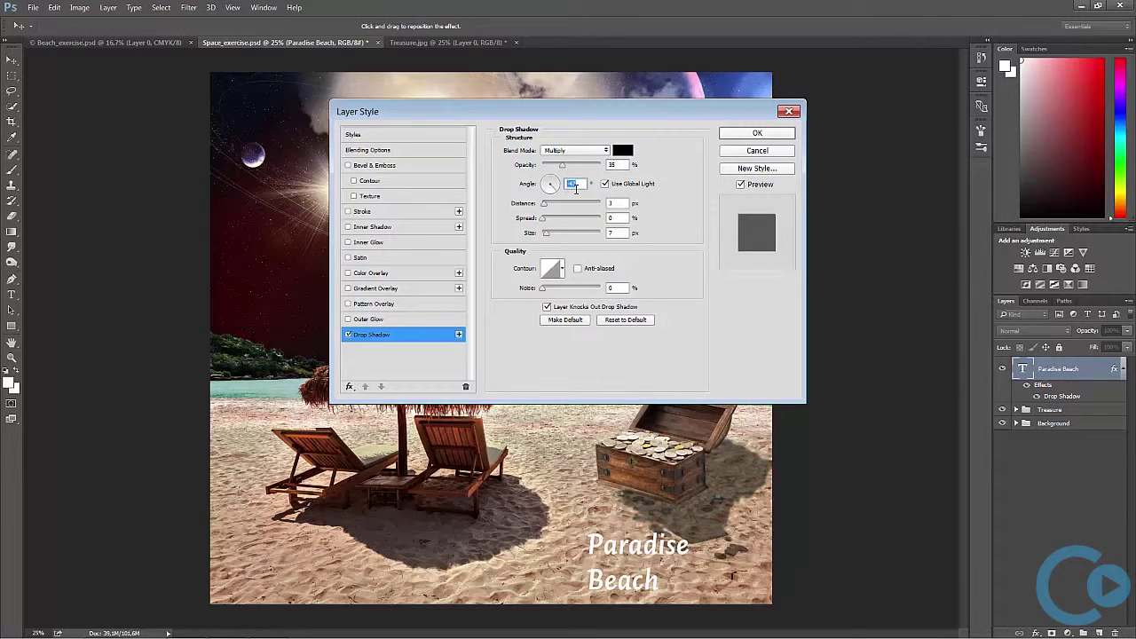
{"action": "key", "text": "BackSpace"}
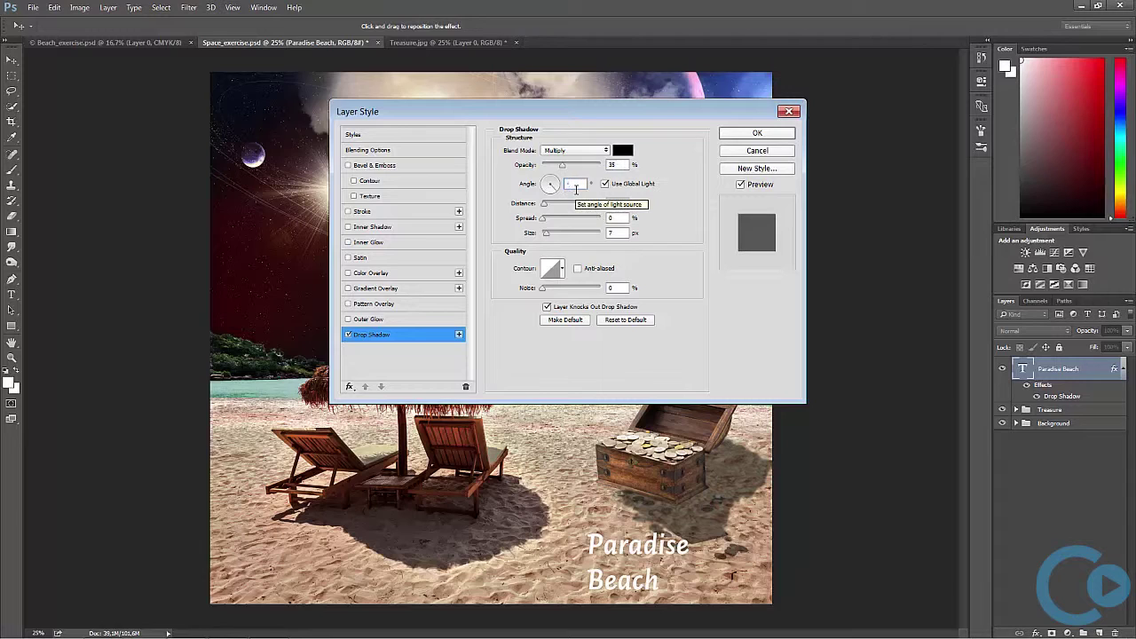
{"action": "type", "text": "-36"}
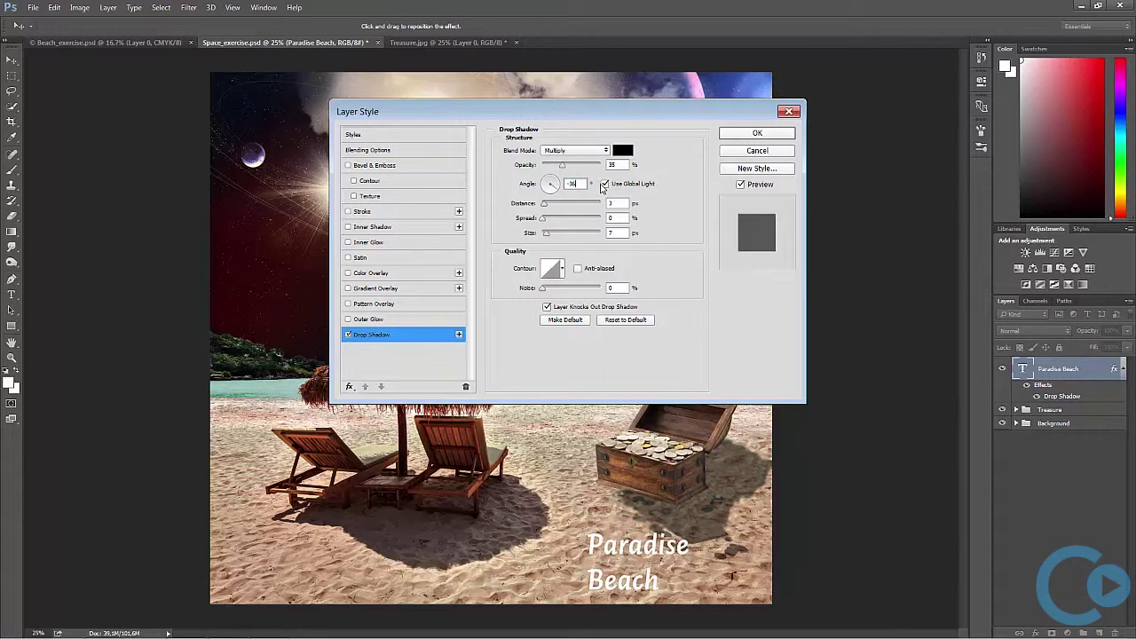
Step: Set the drop shadow's opacity to 54% and distance to 7 px, adjust its size, and apply the style
{"action": "left_click", "coordinate": [612, 165]}
{"action": "double_click", "coordinate": [612, 165]}
{"action": "type", "text": "54"}
{"action": "left_click", "coordinate": [623, 203]}
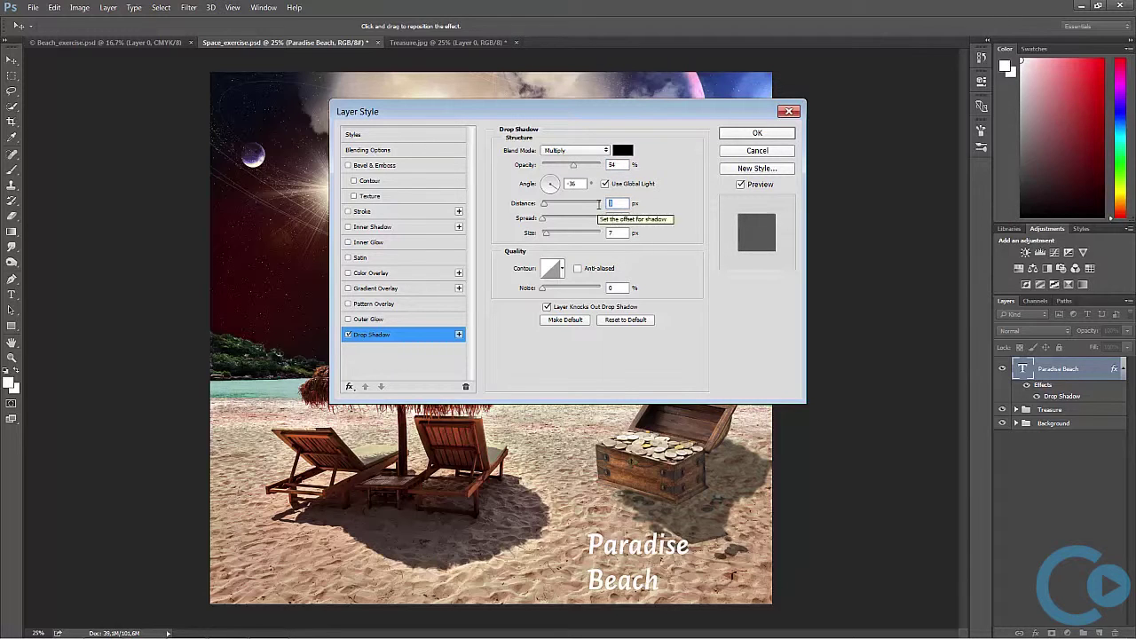
{"action": "type", "text": "7"}
{"action": "left_click", "coordinate": [619, 232]}
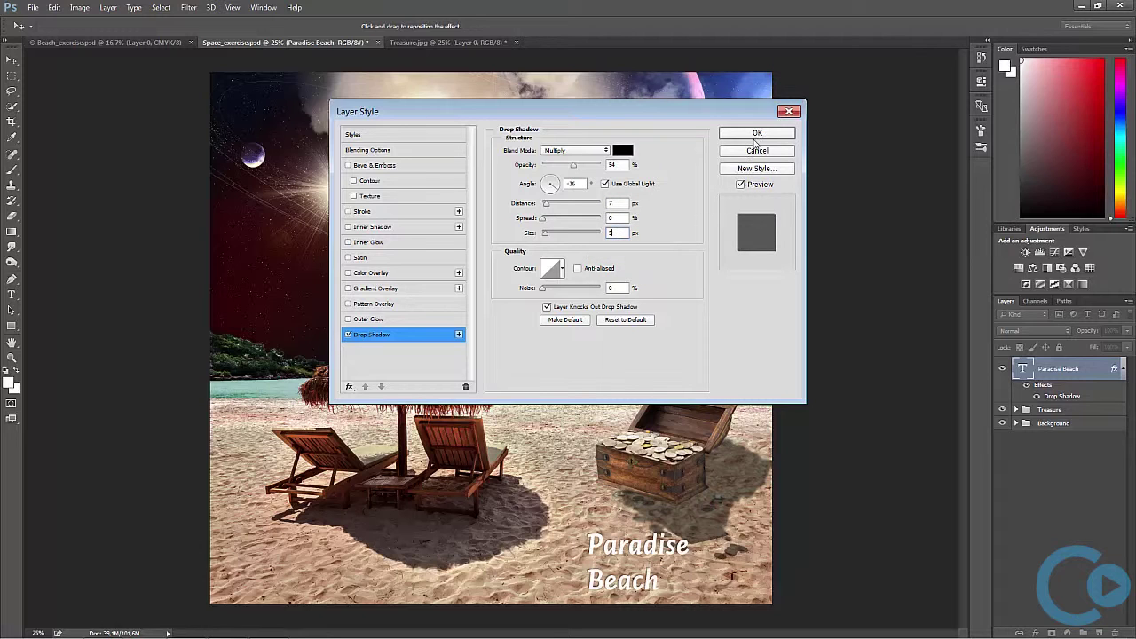
{"action": "left_click", "coordinate": [758, 134]}
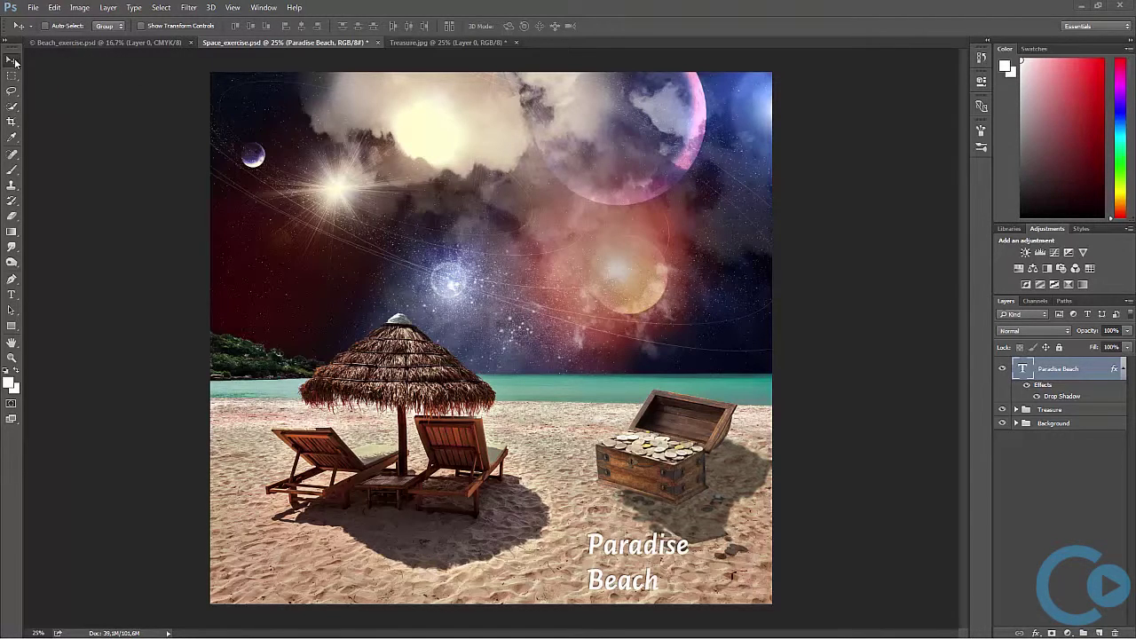
Step: Reset the foreground and background colours to default and set up the Custom Shape tool with a grass shape
{"action": "key", "text": "d"}
{"action": "left_click", "coordinate": [11, 327]}
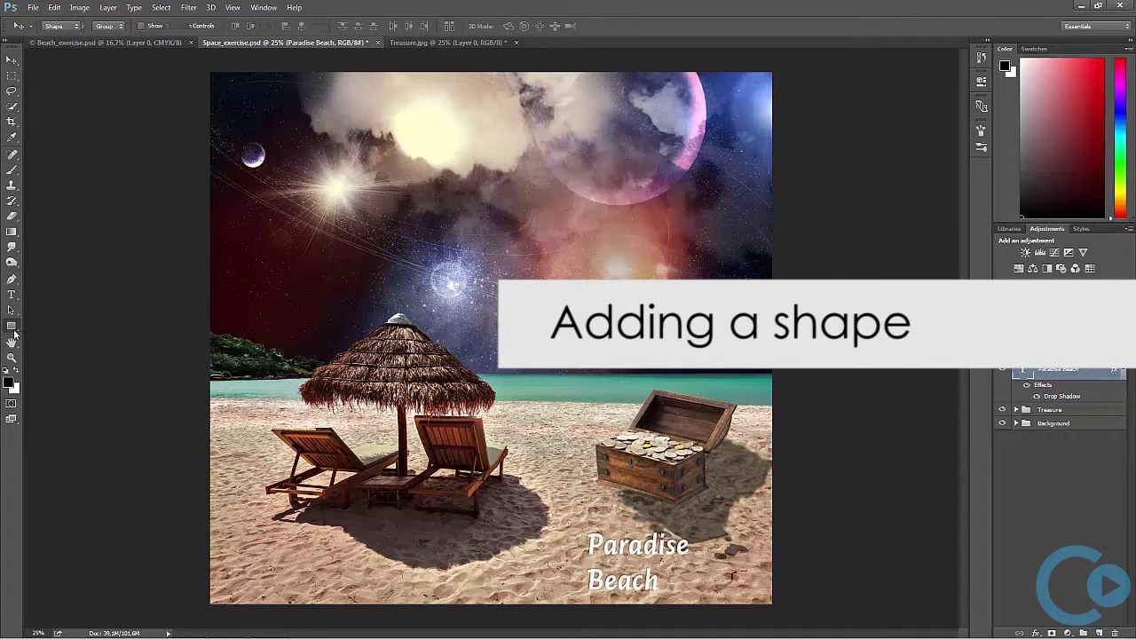
{"action": "left_click", "coordinate": [60, 380]}
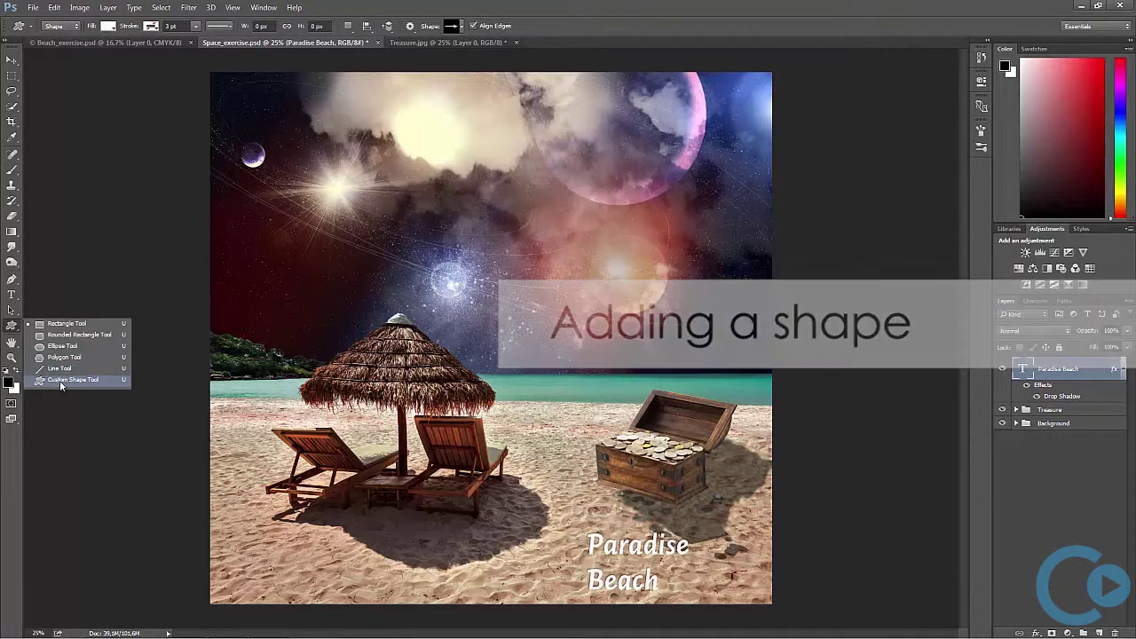
{"action": "left_click", "coordinate": [461, 27]}
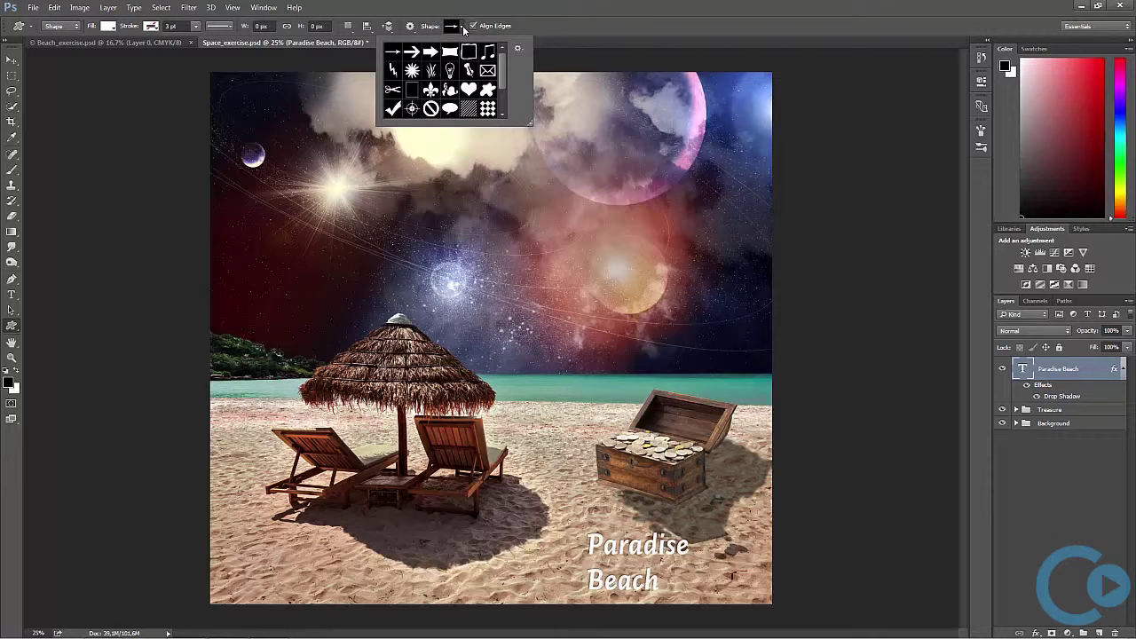
{"action": "mouse_move", "coordinate": [504, 71]}
{"action": "left_mouse_down"}
{"action": "mouse_move", "coordinate": [503, 101]}
{"action": "mouse_move", "coordinate": [503, 60]}
{"action": "left_mouse_up"}
{"action": "left_click", "coordinate": [430, 70]}
Step: Give the shape a linear gradient fill starting at dark green 033f17 and draw the grass about 336 × 337 px beside the caption
{"action": "left_click", "coordinate": [111, 27]}
{"action": "left_click", "coordinate": [104, 50]}
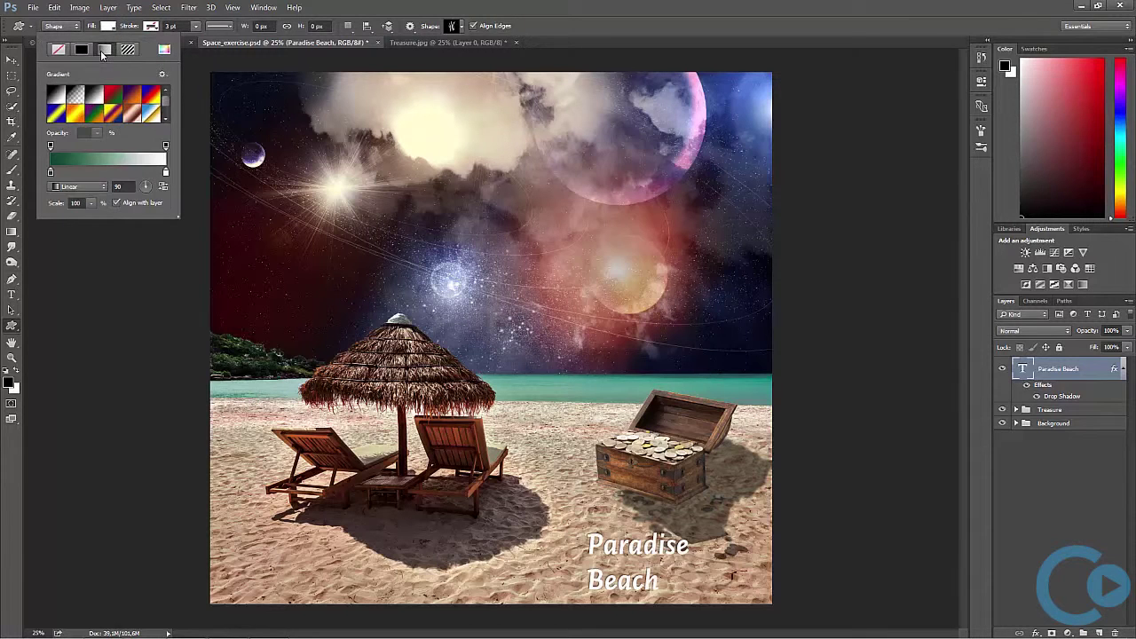
{"action": "double_click", "coordinate": [51, 173]}
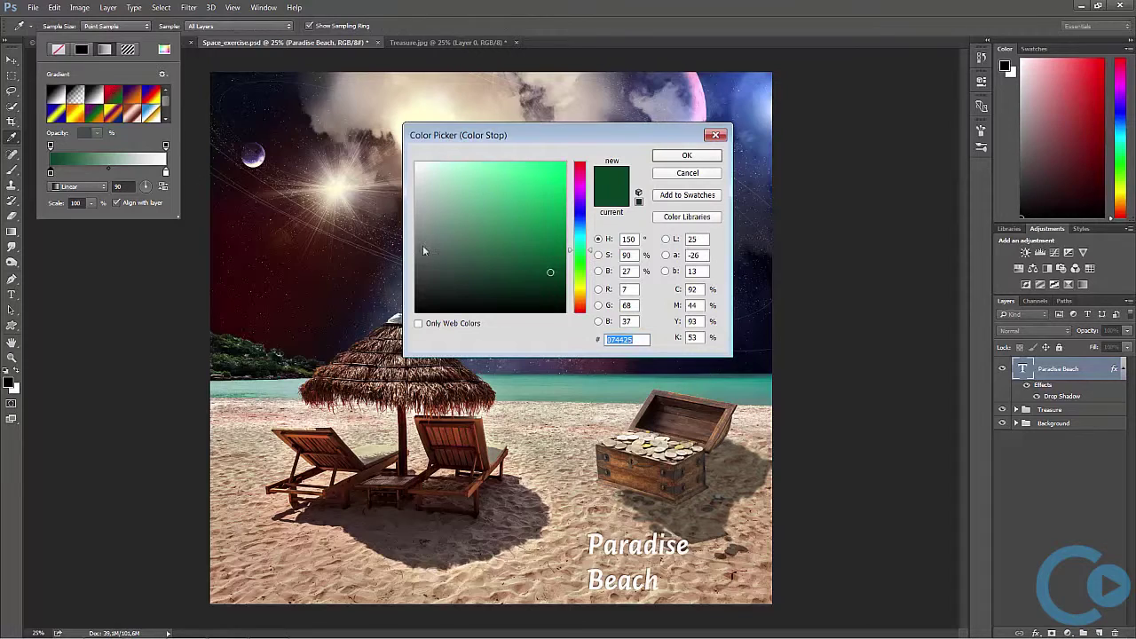
{"action": "left_click_drag", "start_coordinate": [593, 255], "coordinate": [558, 276]}
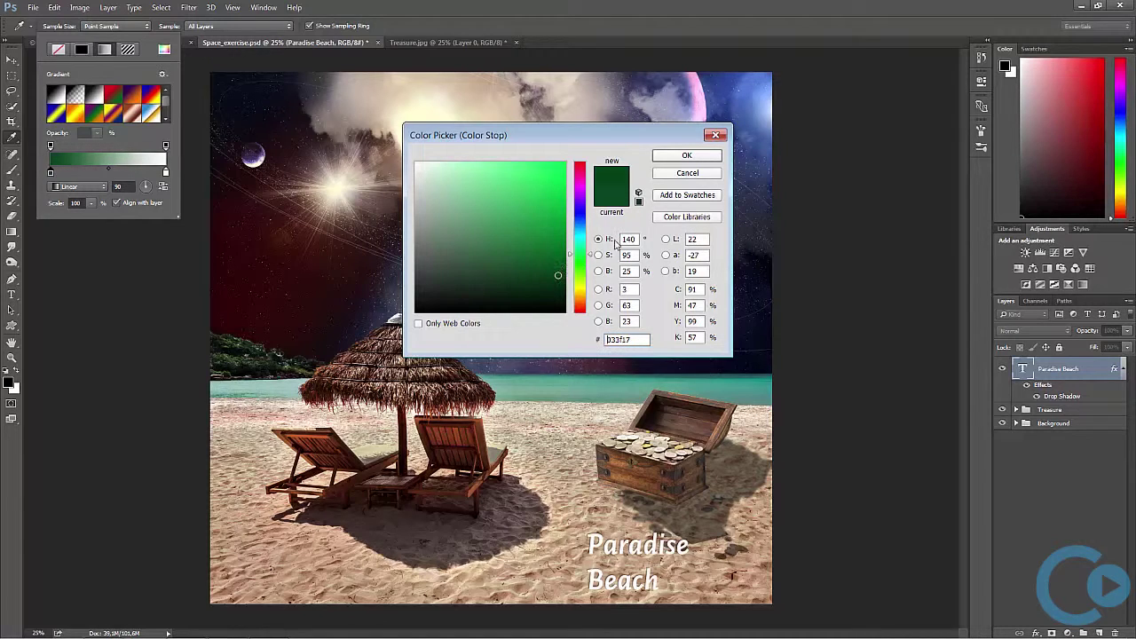
{"action": "left_click", "coordinate": [691, 156]}
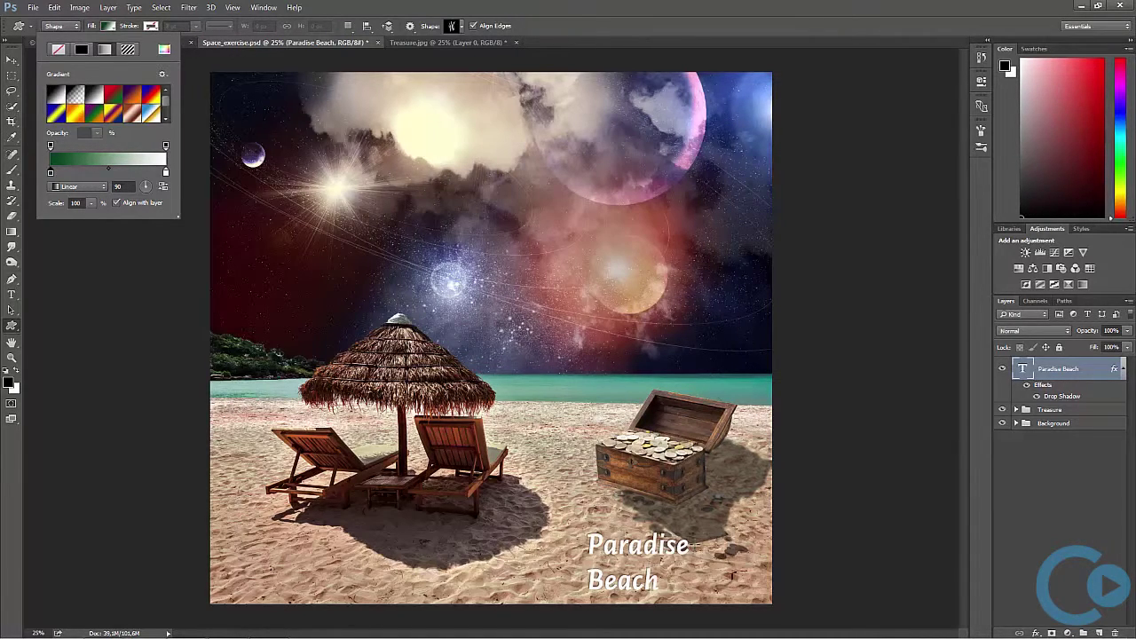
{"action": "left_click_drag", "start_coordinate": [710, 544], "coordinate": [742, 590]}
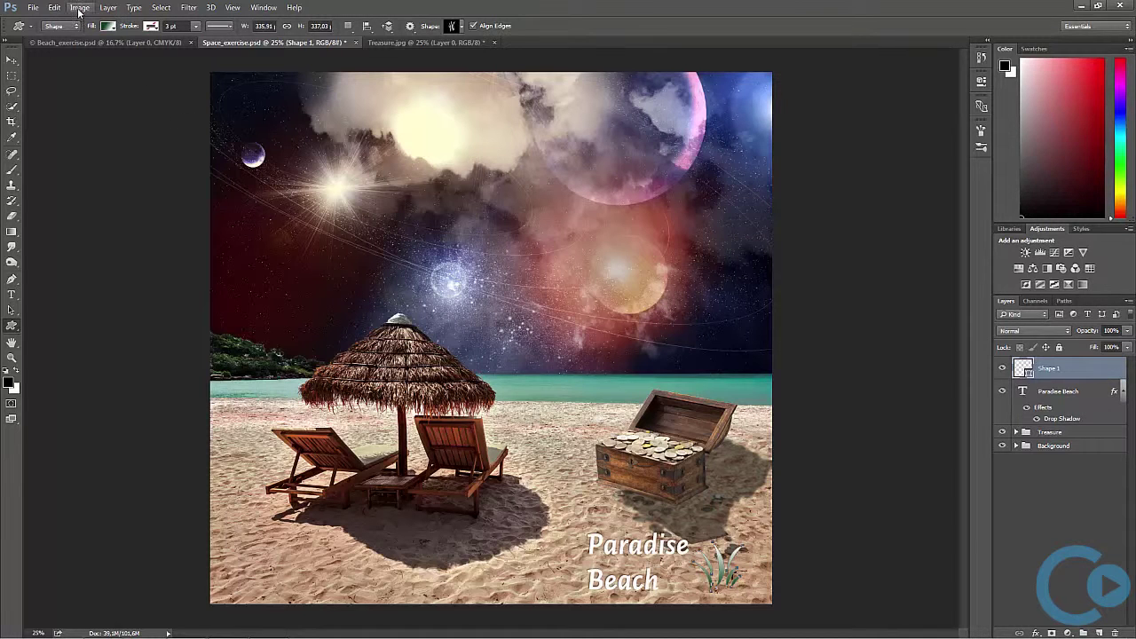
Step: Apply a Bevel & Emboss layer style with Texture enabled to the grass shape, and return to the Move tool
{"action": "left_click", "coordinate": [110, 9]}
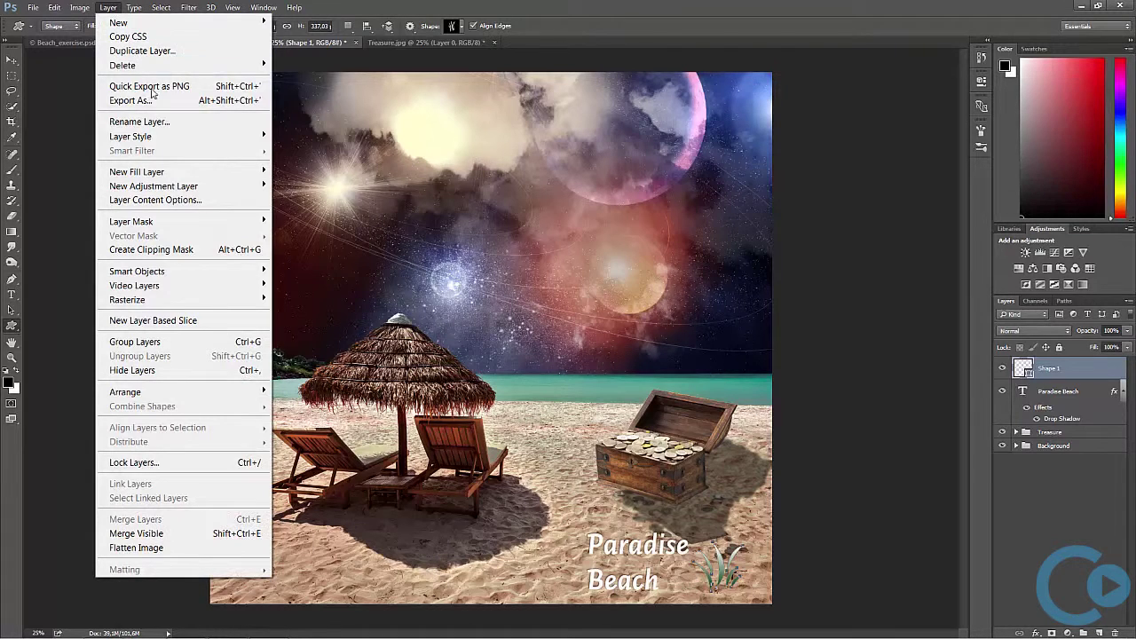
{"action": "mouse_move", "coordinate": [169, 140]}
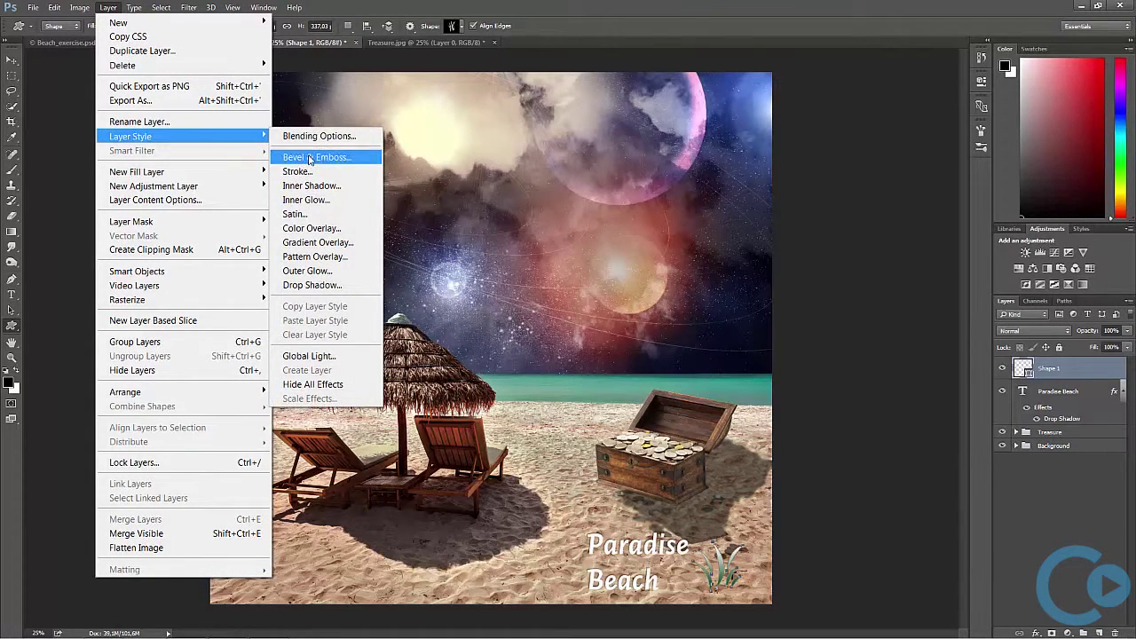
{"action": "left_click", "coordinate": [310, 158]}
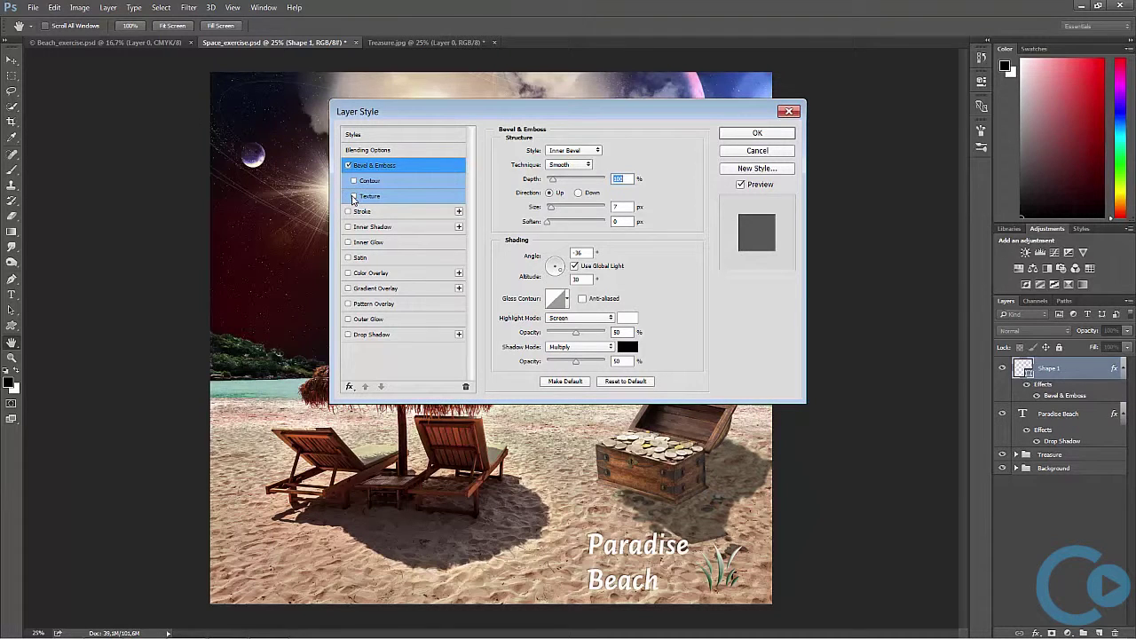
{"action": "left_click", "coordinate": [353, 196]}
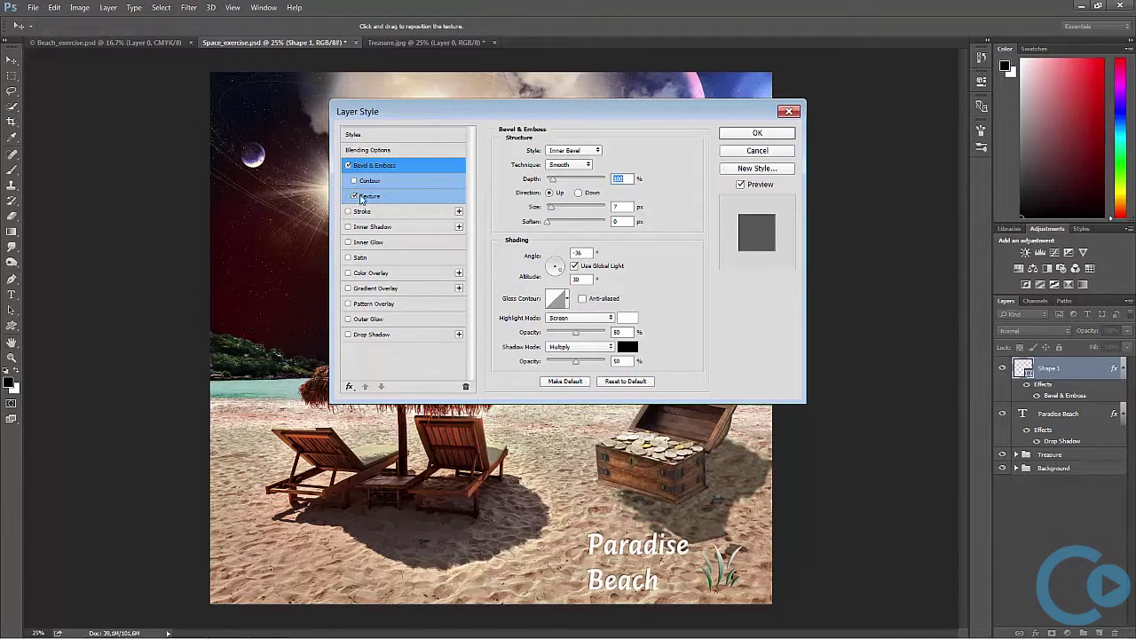
{"action": "left_click", "coordinate": [767, 139]}
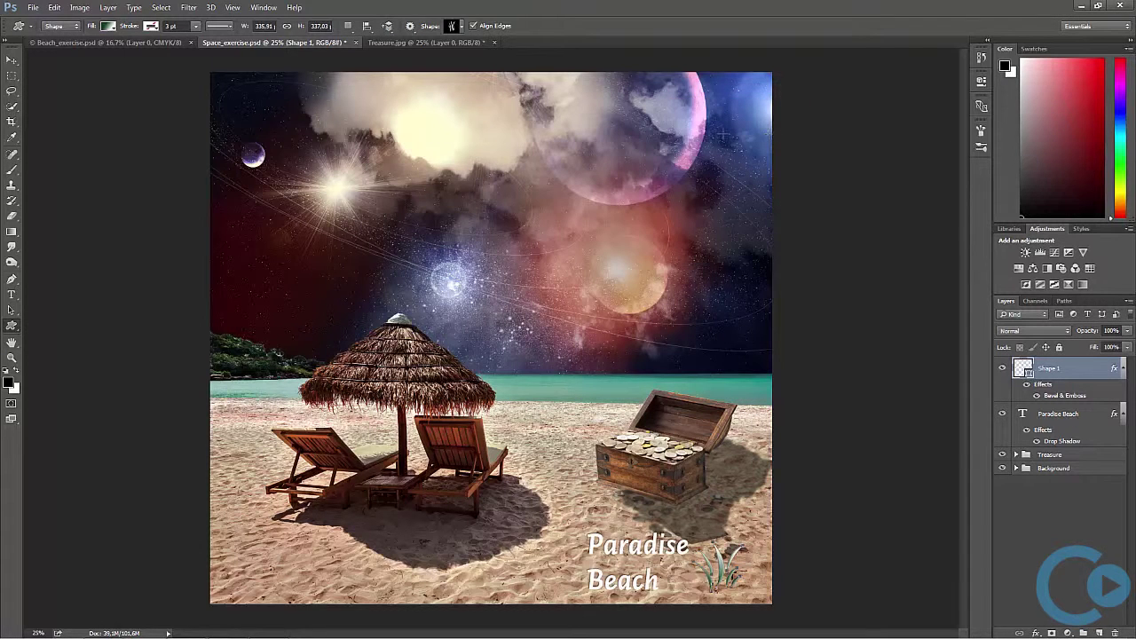
{"action": "left_click", "coordinate": [11, 60]}
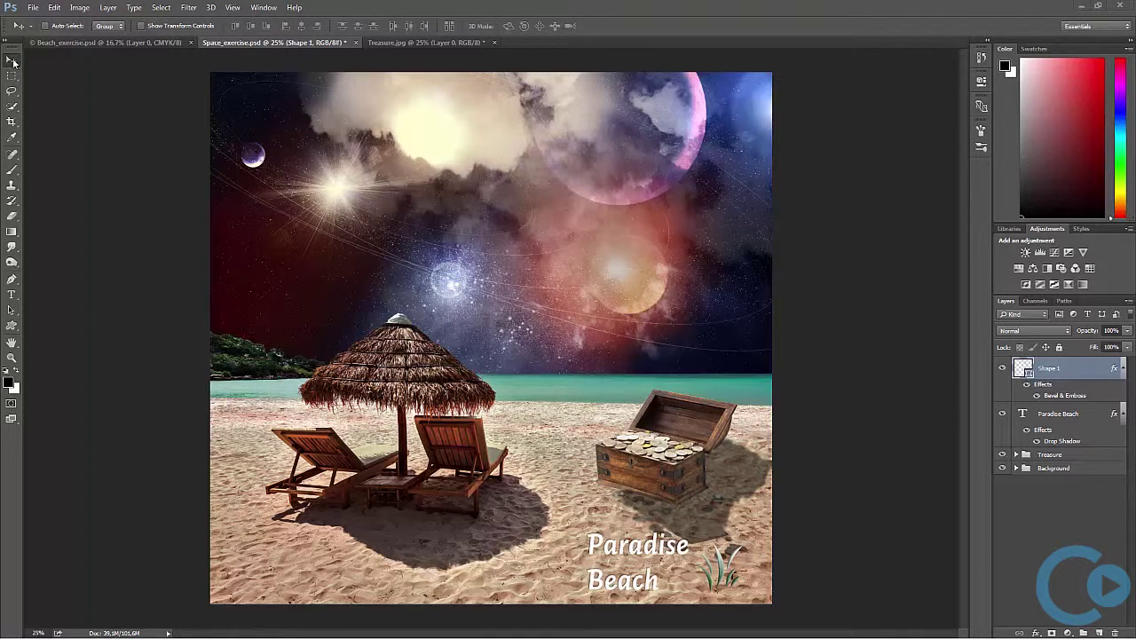
Step: Save the composite as a JPEG copy named Exercise with image quality 12 (Maximum) and the Baseline ("Standard") format
{"action": "left_click", "coordinate": [31, 8]}
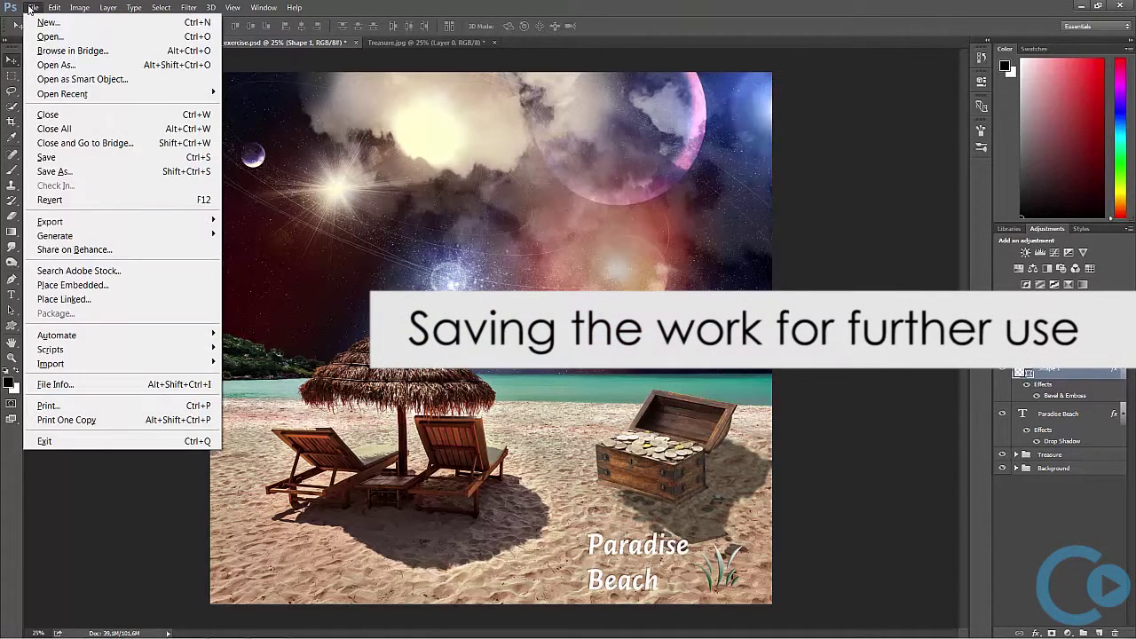
{"action": "left_click", "coordinate": [40, 171]}
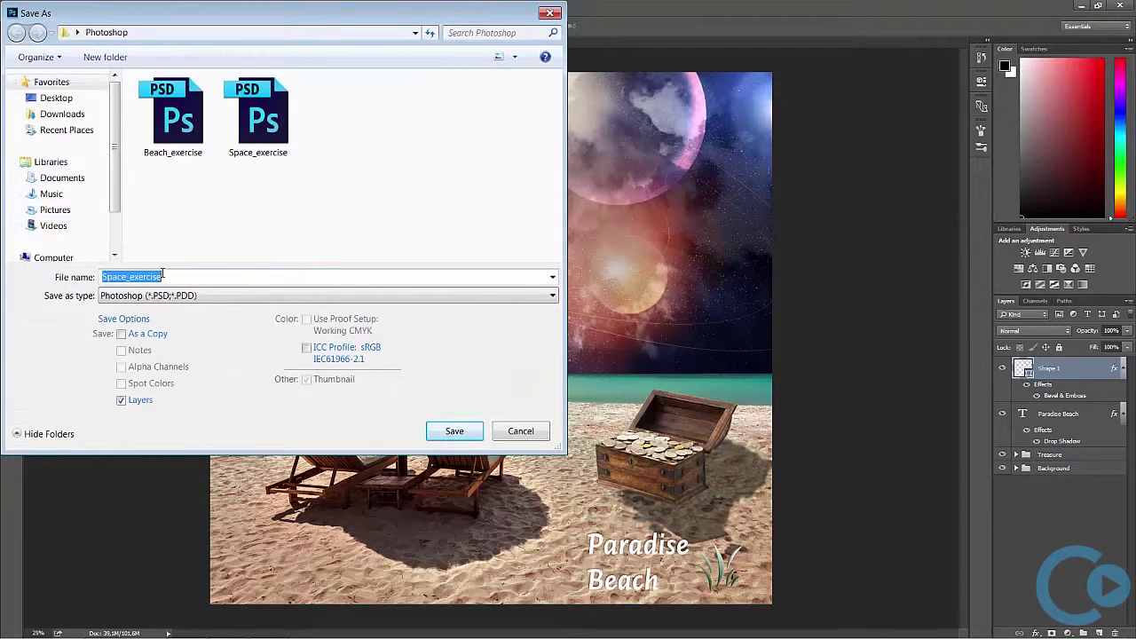
{"action": "key", "text": "BackSpace"}
{"action": "type", "text": "Exer"}
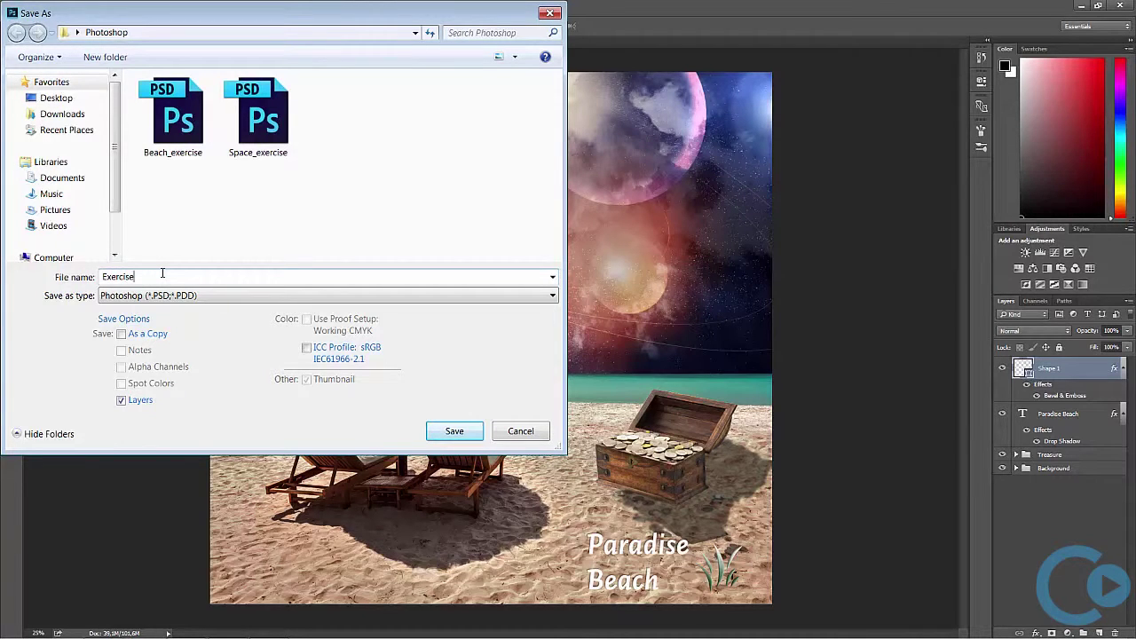
{"action": "left_click", "coordinate": [180, 298]}
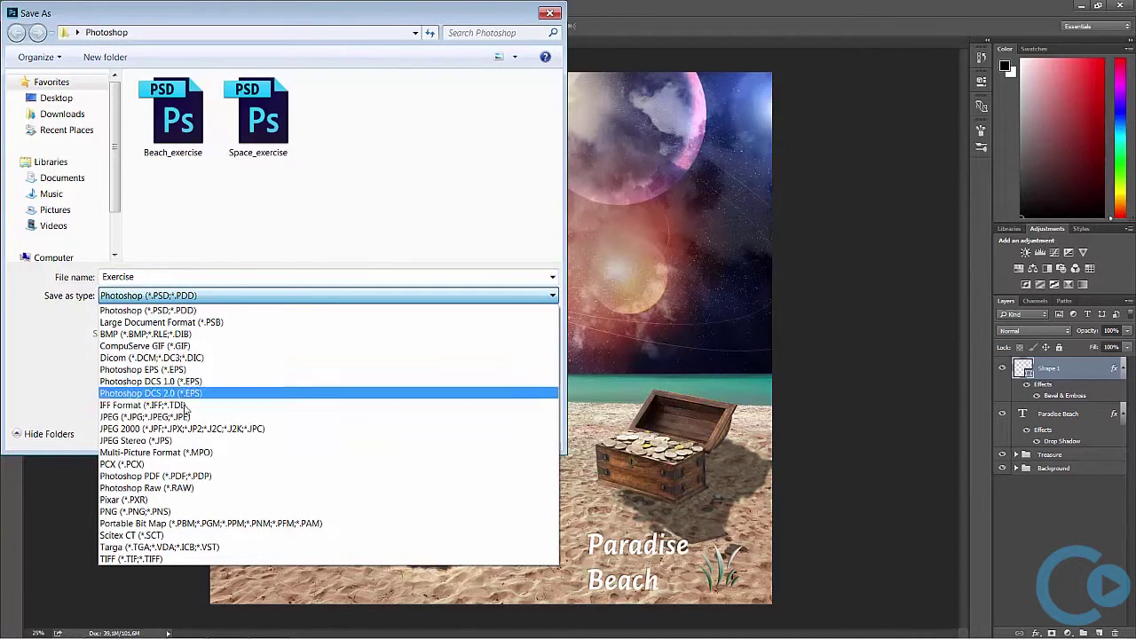
{"action": "left_click", "coordinate": [185, 418]}
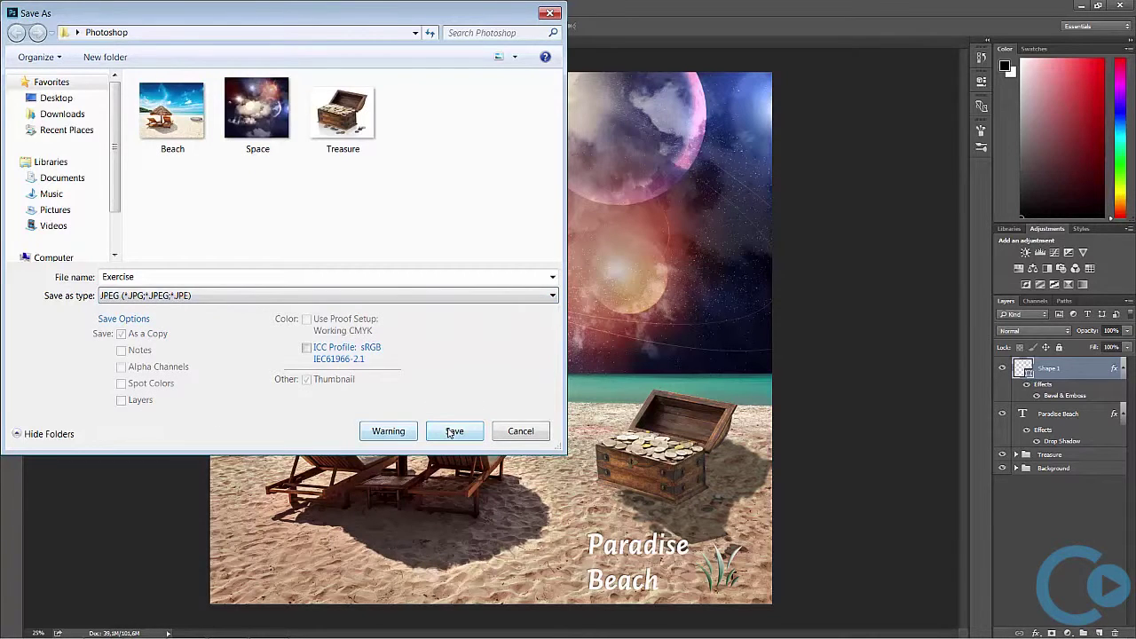
{"action": "left_click", "coordinate": [453, 432]}
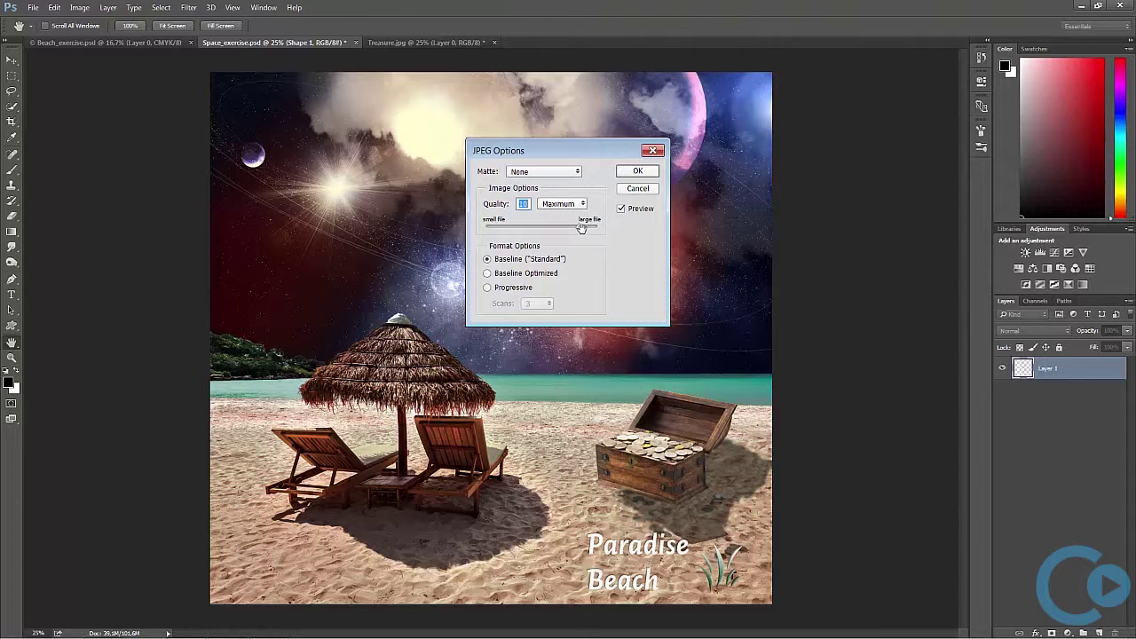
{"action": "left_click_drag", "start_coordinate": [582, 228], "coordinate": [609, 236]}
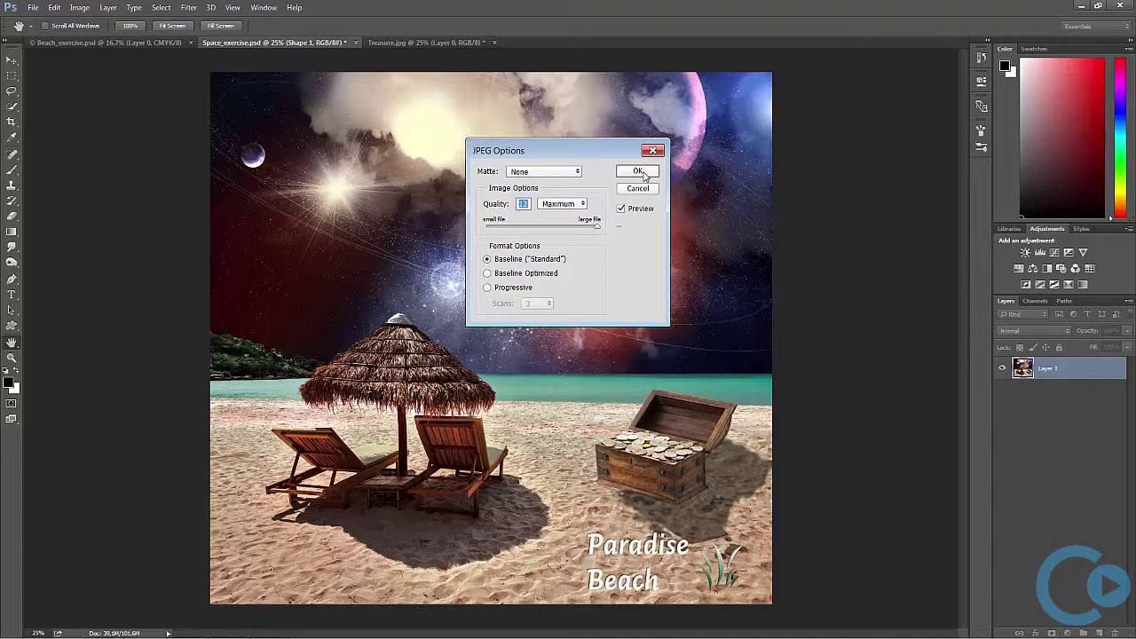
{"action": "left_click", "coordinate": [639, 172]}
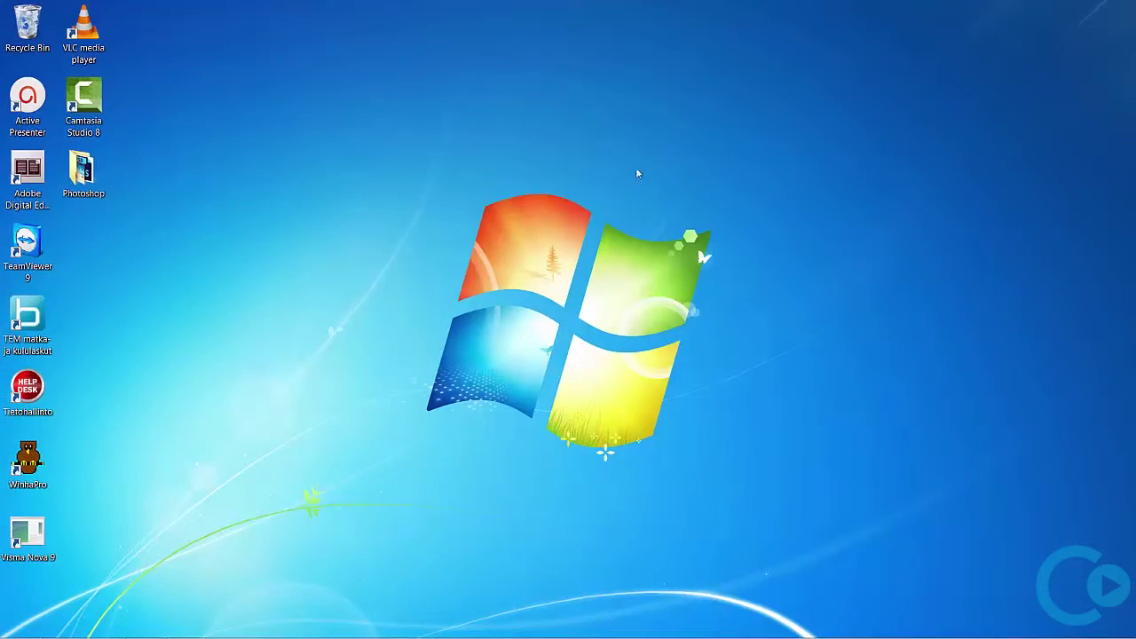
Step: Copy the Photoshop folder from the desktop and paste it into the H: network drive in Windows Explorer
{"action": "right_click", "coordinate": [86, 173]}
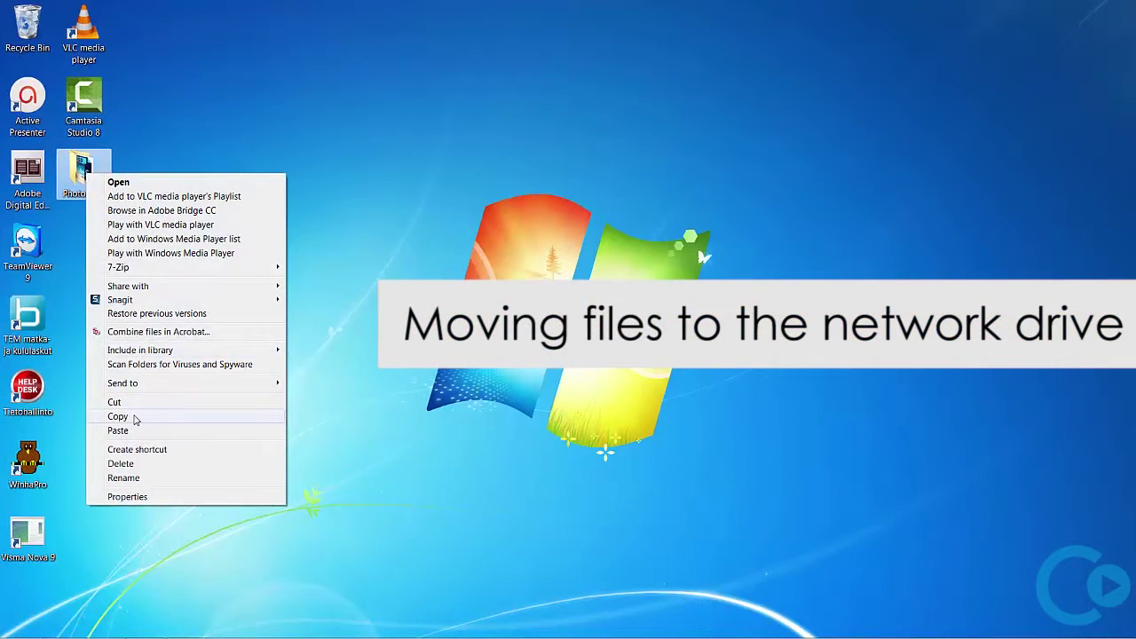
{"action": "left_click", "coordinate": [132, 416]}
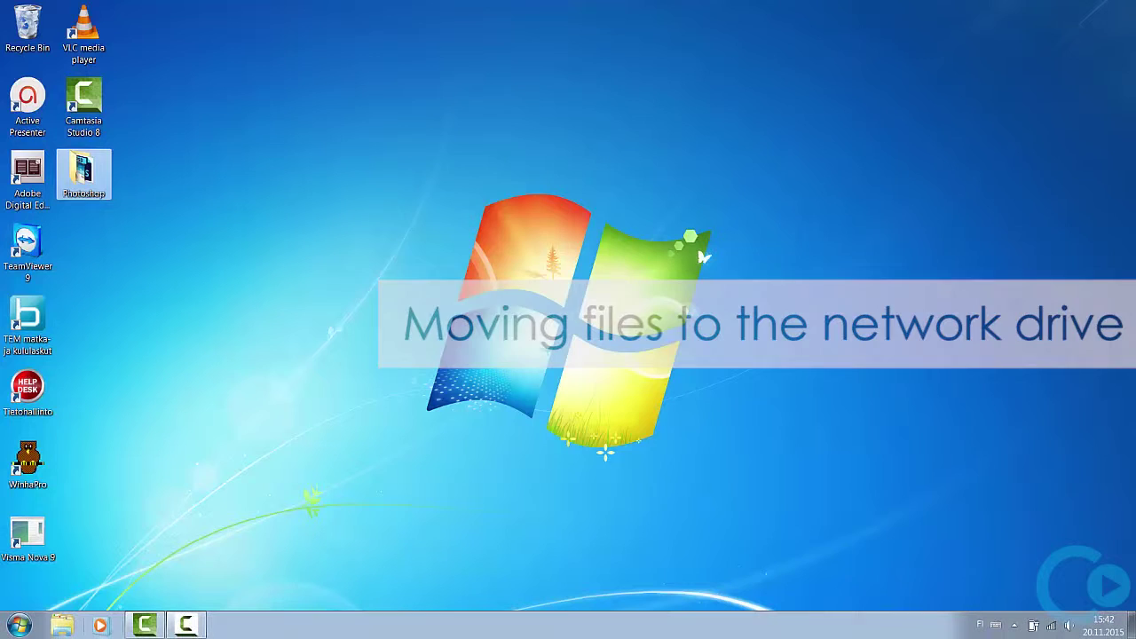
{"action": "left_click", "coordinate": [63, 628]}
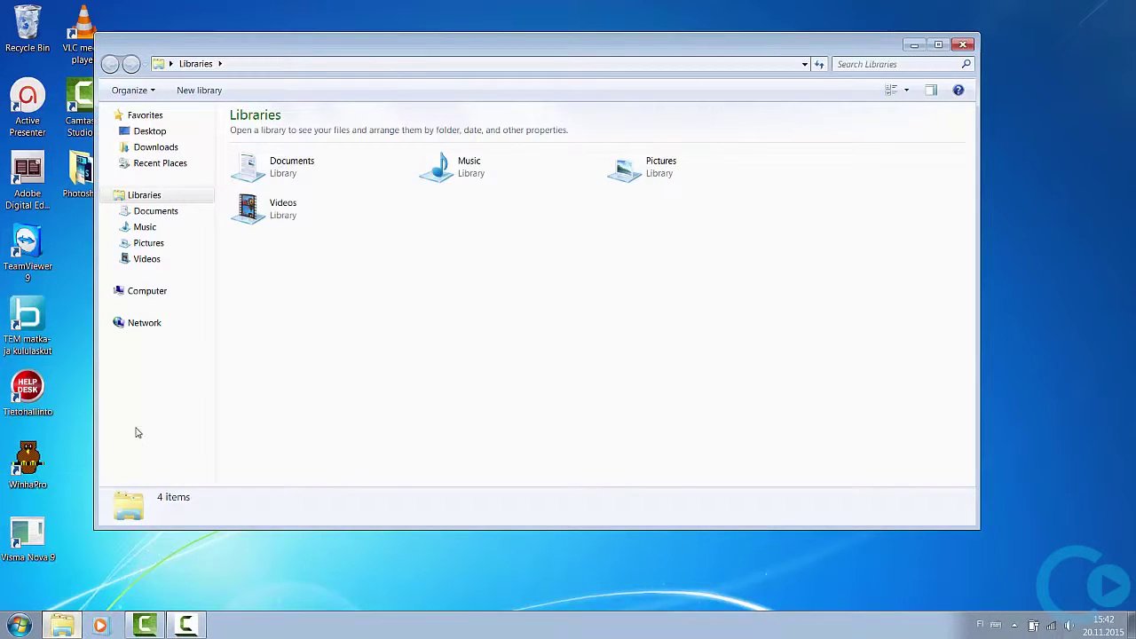
{"action": "left_click", "coordinate": [148, 291]}
{"action": "double_click", "coordinate": [273, 289]}
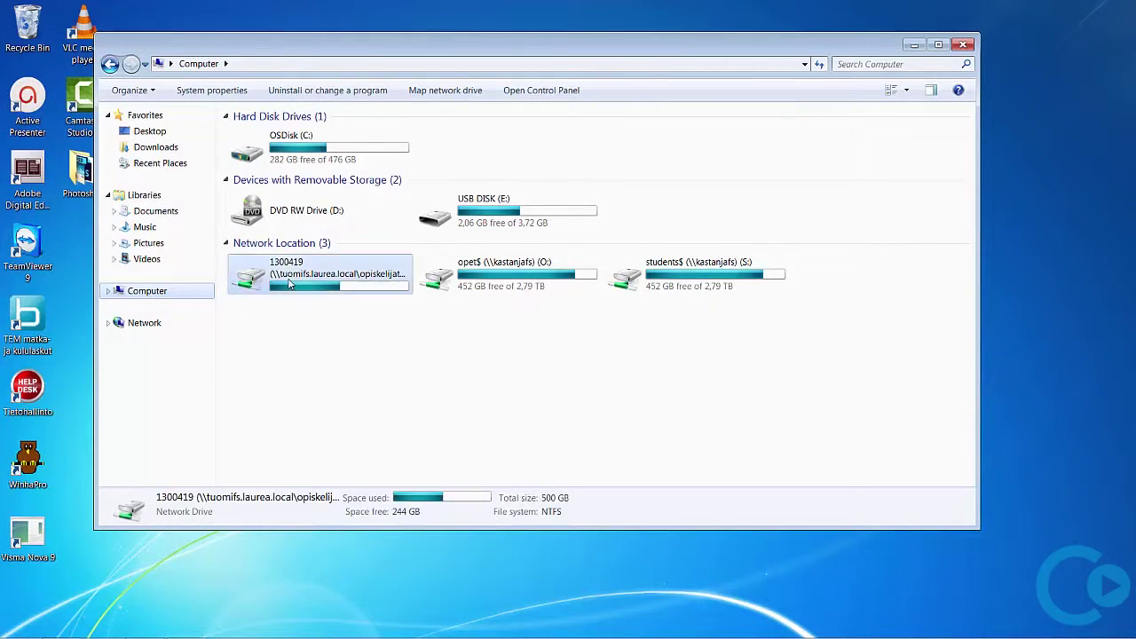
{"action": "right_click", "coordinate": [311, 244]}
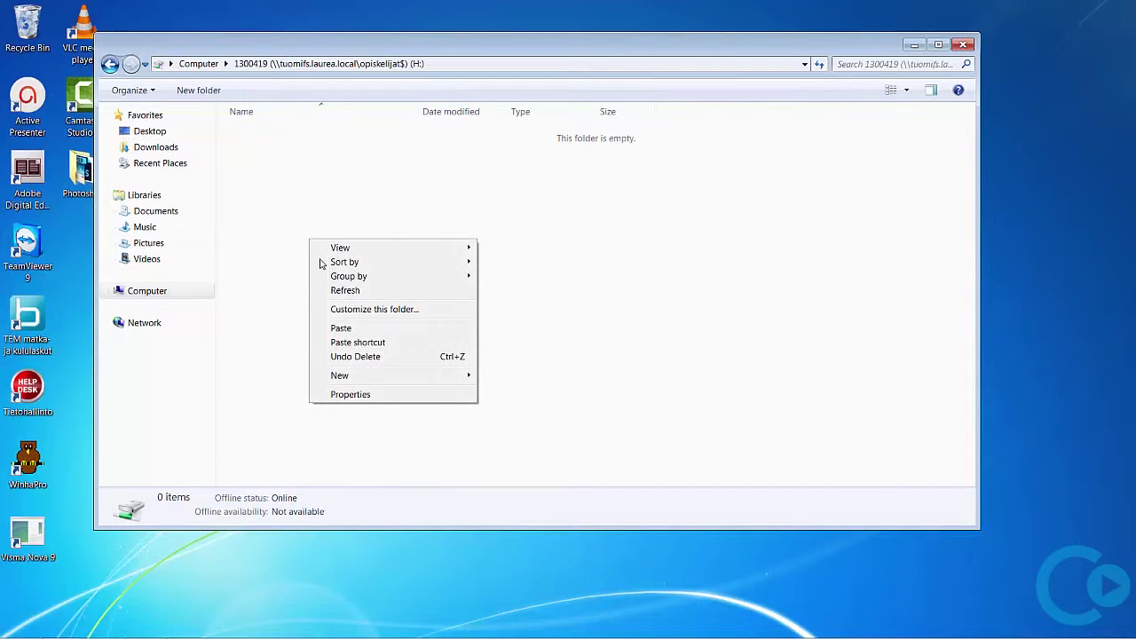
{"action": "left_click", "coordinate": [346, 329]}
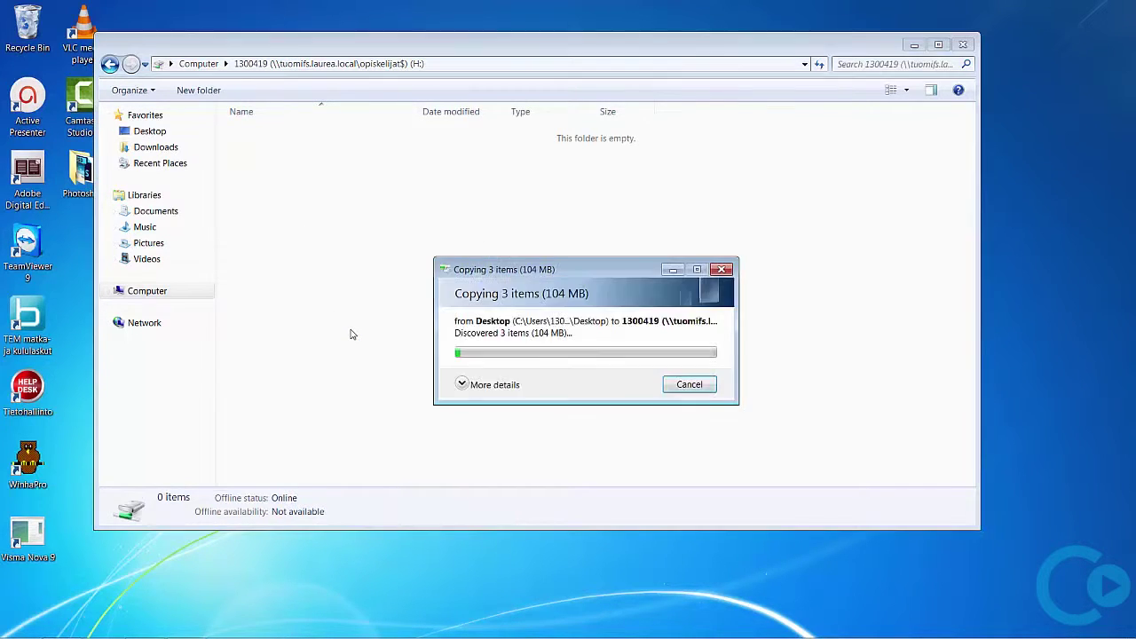